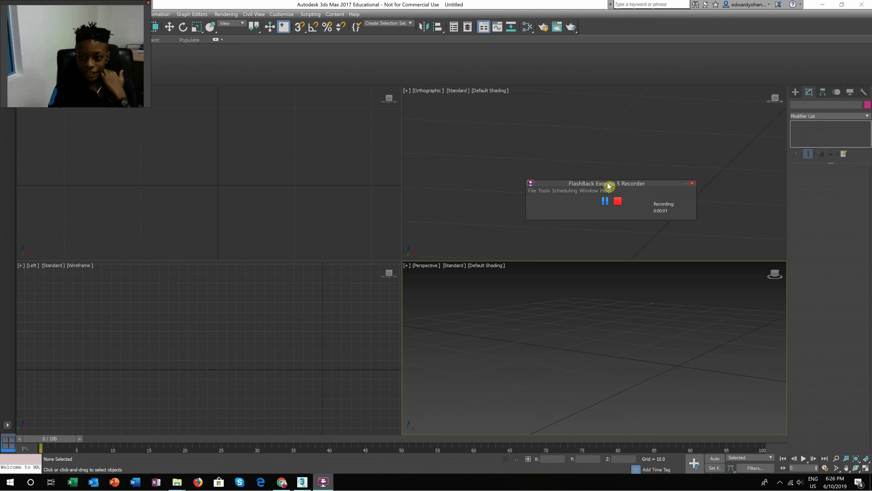
drag(628, 189, 390, 138)
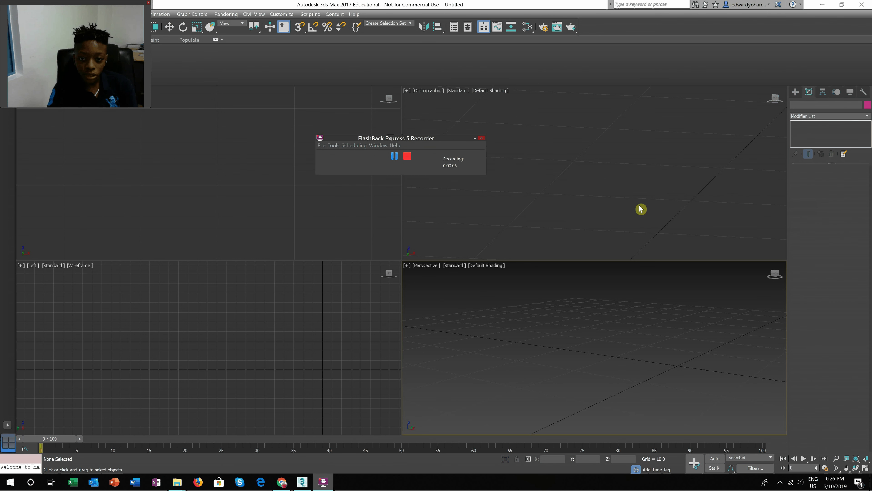
click(663, 296)
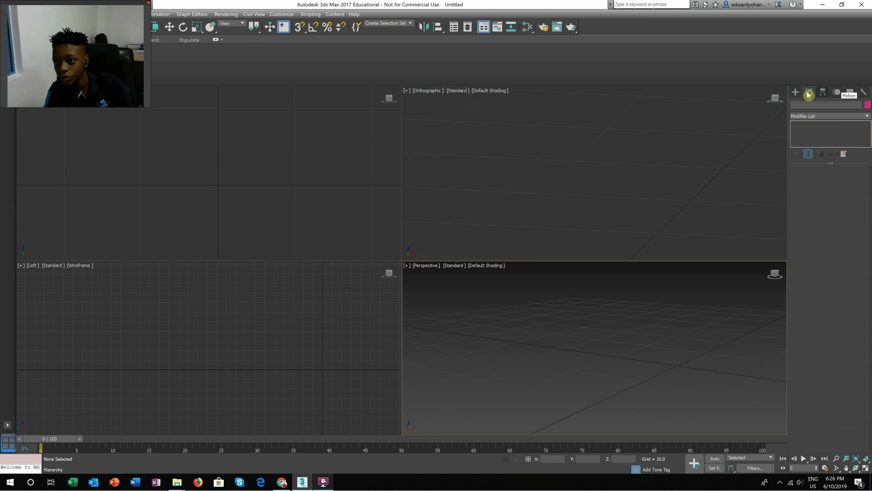
click(827, 94)
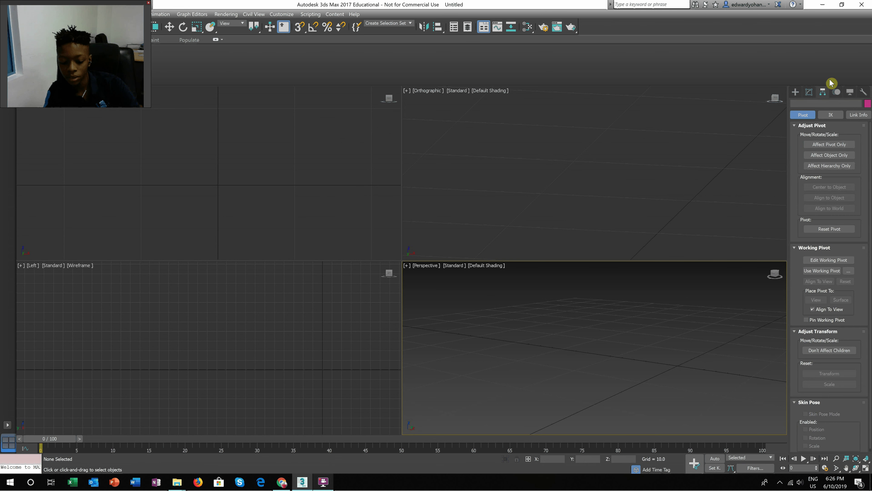
Activate Box creation from the Standard Primitives.
click(795, 92)
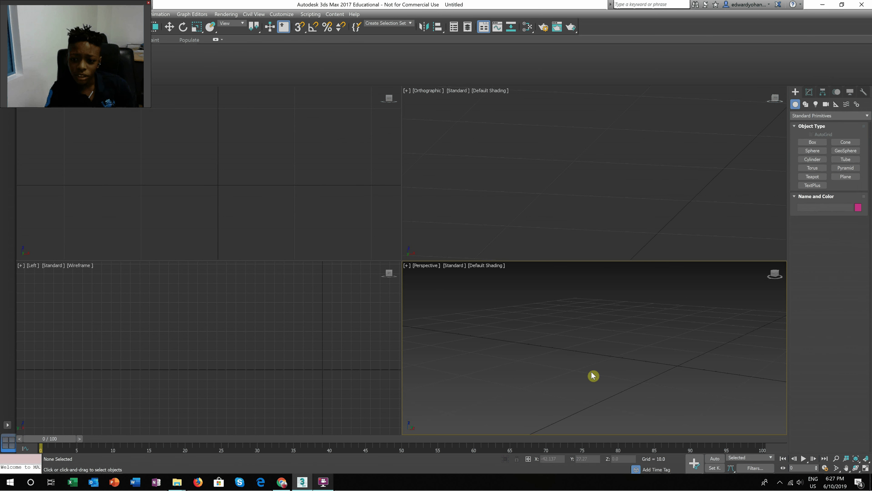
scroll(675, 345, down, 6)
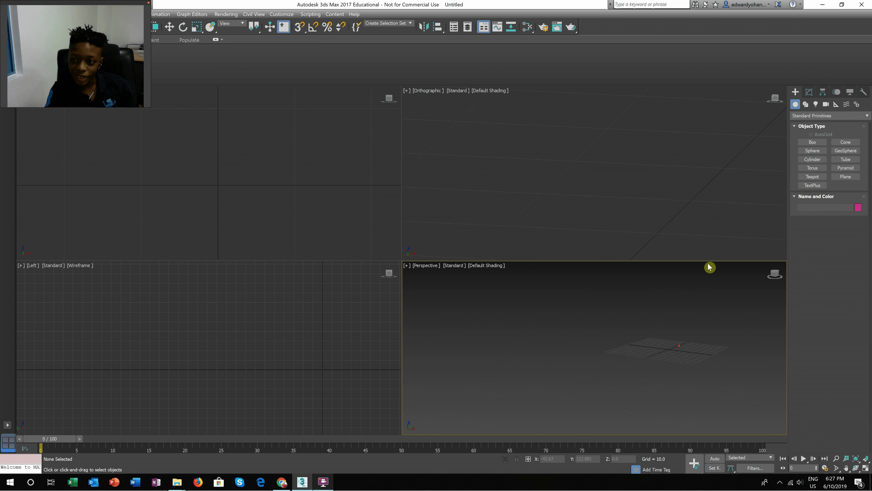
scroll(691, 343, up, 4)
click(815, 143)
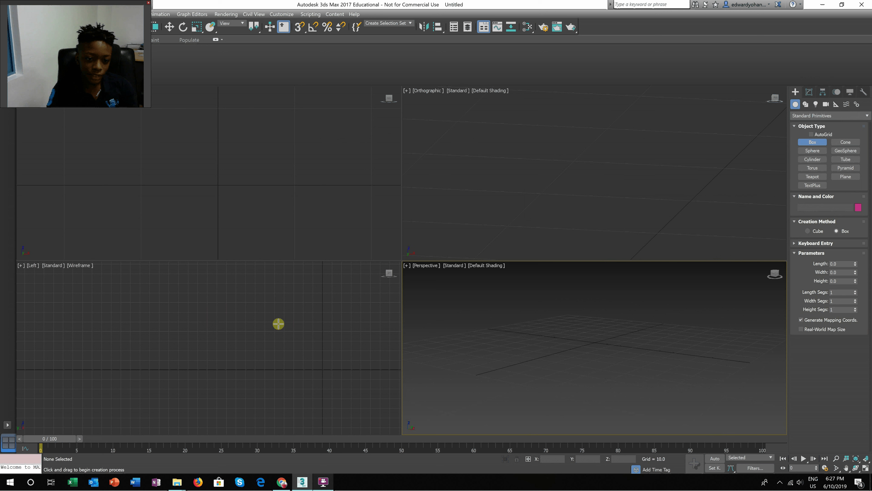
drag(560, 294, 628, 323)
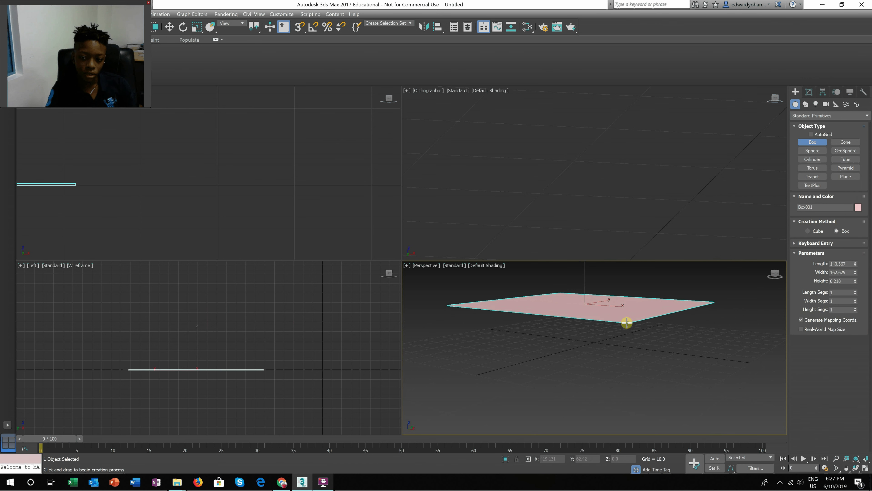
right_click(627, 321)
drag(187, 307, 233, 359)
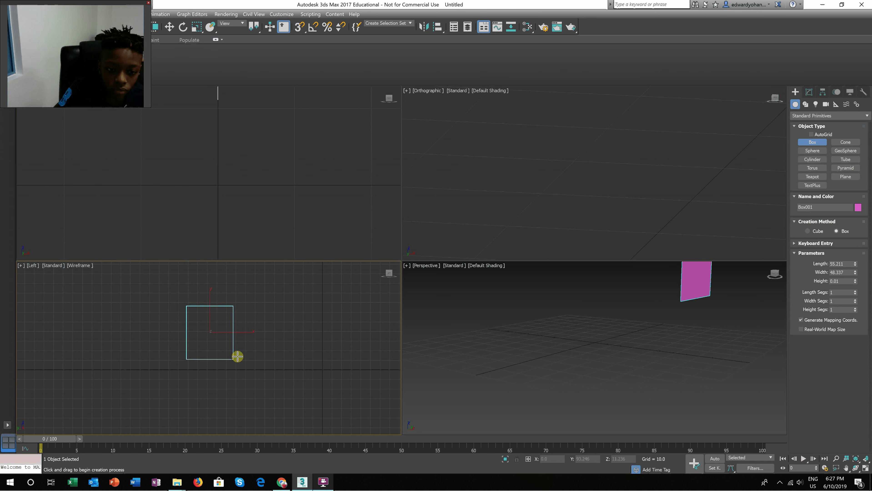
right_click(238, 357)
Draw a box in the Left viewport about 38.8 long, 21.7 wide and 7.8 high.
middle_drag(304, 335, 266, 335)
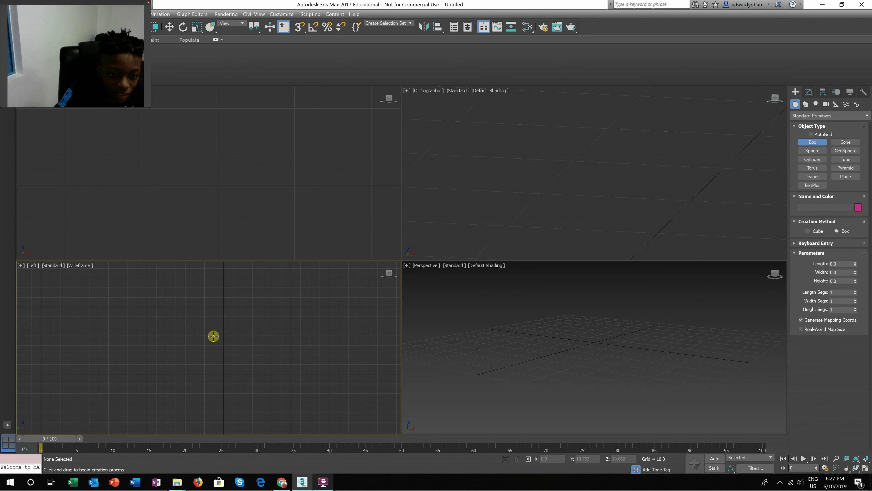
drag(213, 337, 234, 374)
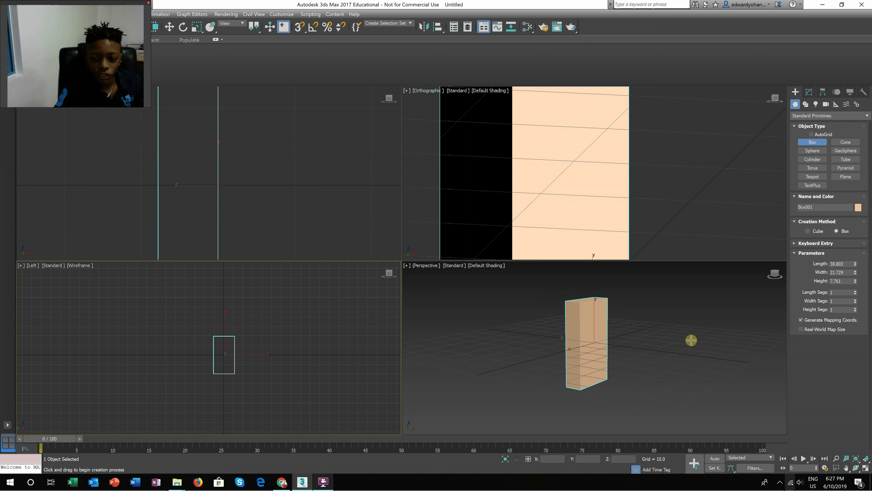
alt+middle_drag(675, 351, 587, 318)
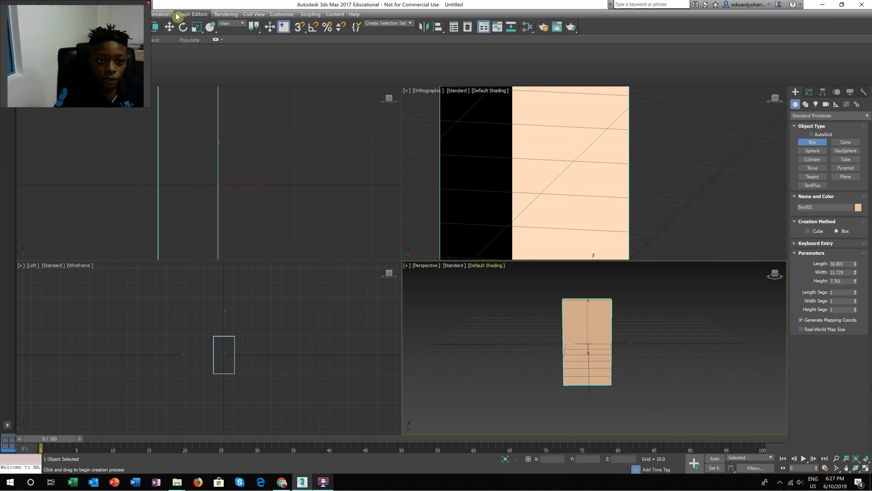
Move the box vertically along the Z axis to about Z 2.14.
click(169, 27)
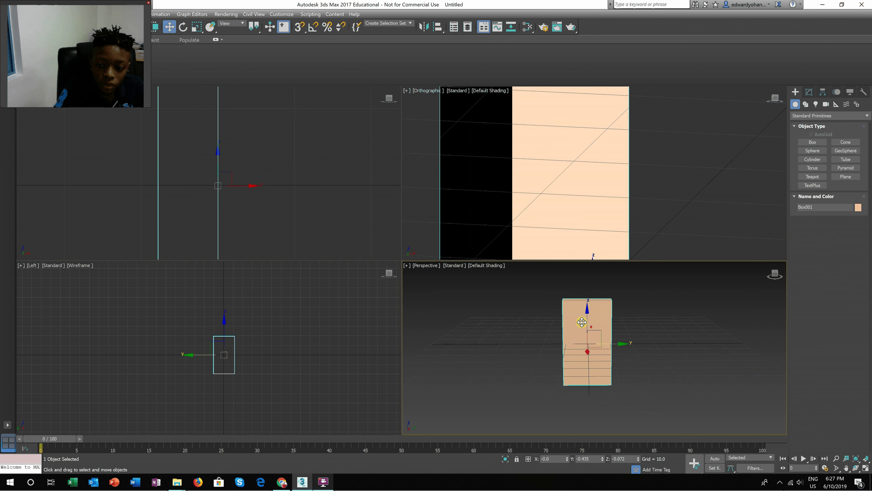
scroll(581, 318, down, 6)
scroll(580, 313, up, 4)
scroll(241, 165, up, 5)
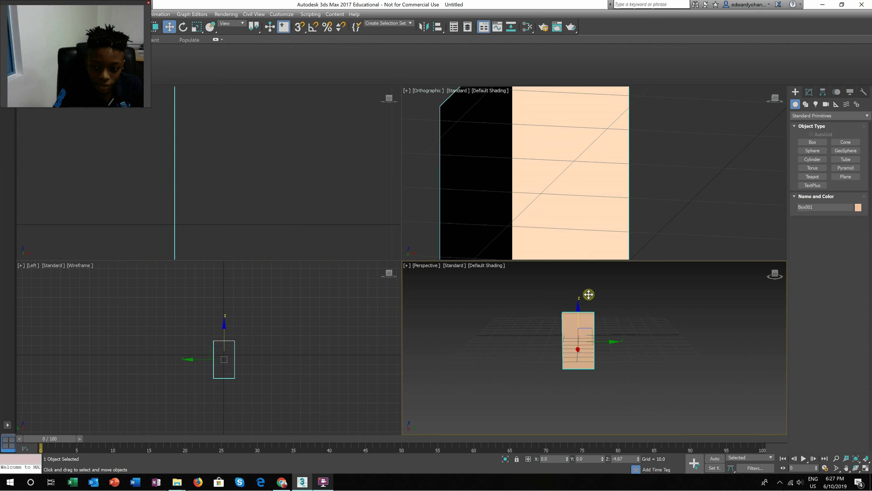
drag(588, 296, 370, 101)
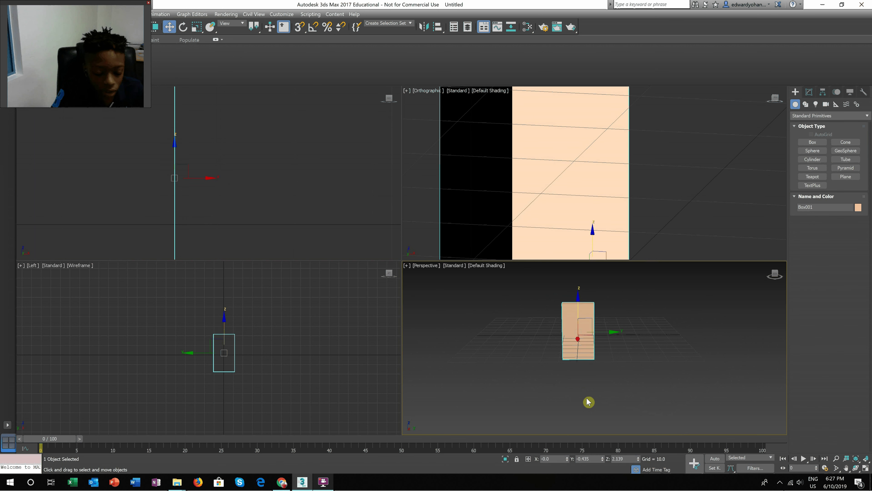
Scale the box down to about 61% in width and reduce its height until the front face is roughly square.
click(197, 26)
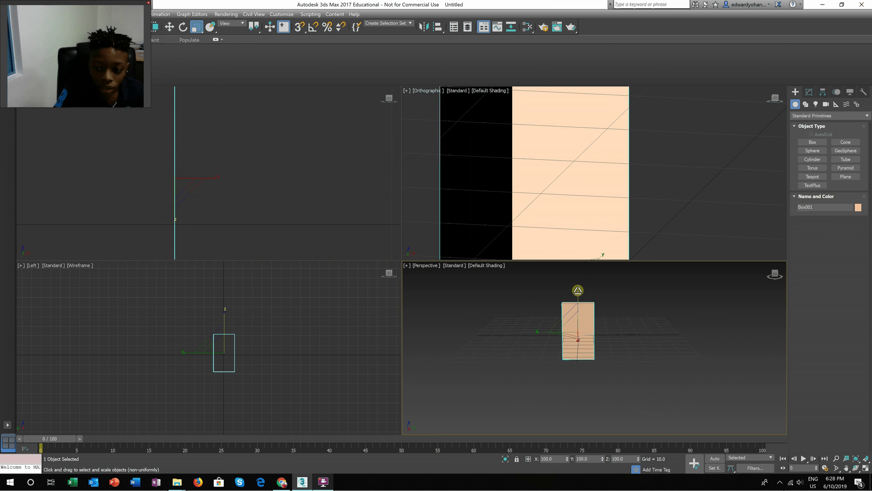
drag(577, 294, 582, 309)
scroll(586, 310, up, 4)
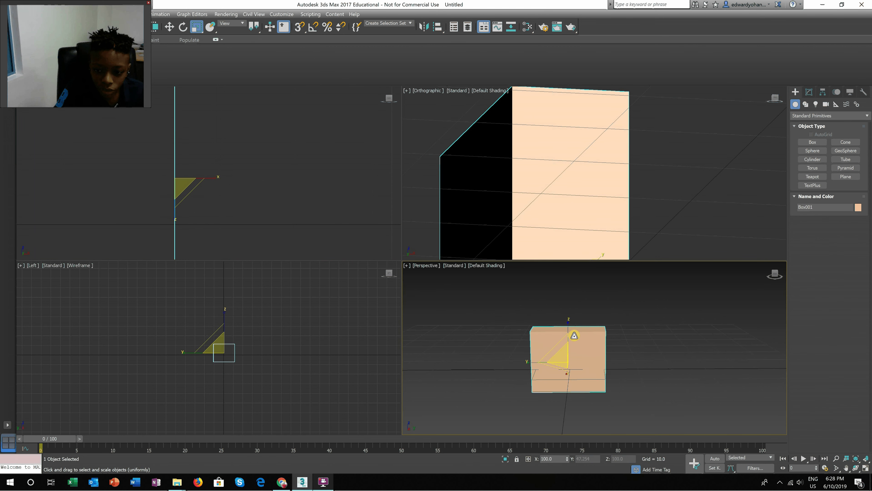
middle_drag(581, 315, 582, 297)
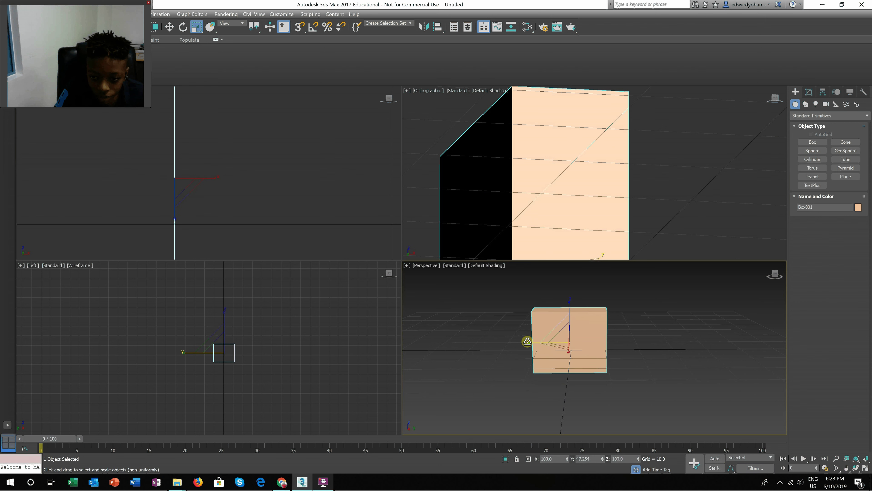
drag(527, 341, 538, 343)
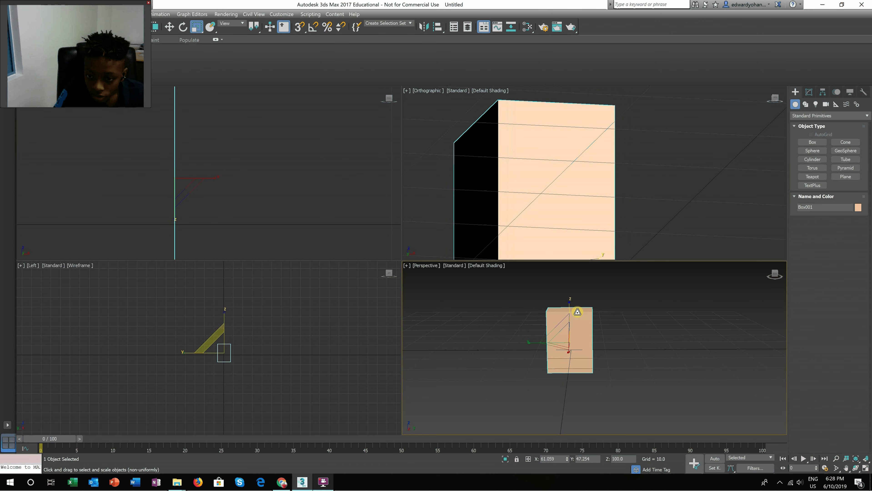
drag(571, 298, 574, 308)
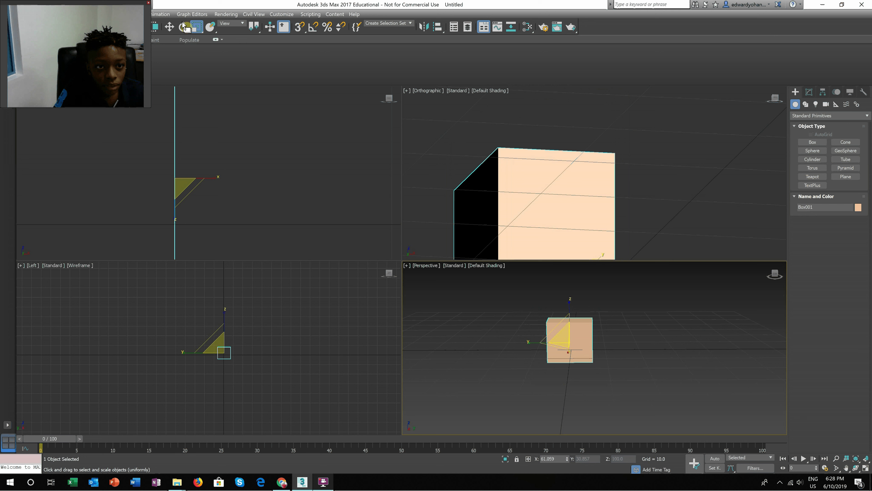
Clone the box as single copies on both sides along the Y axis, at about Y 13.7 and Y -15.6.
click(170, 27)
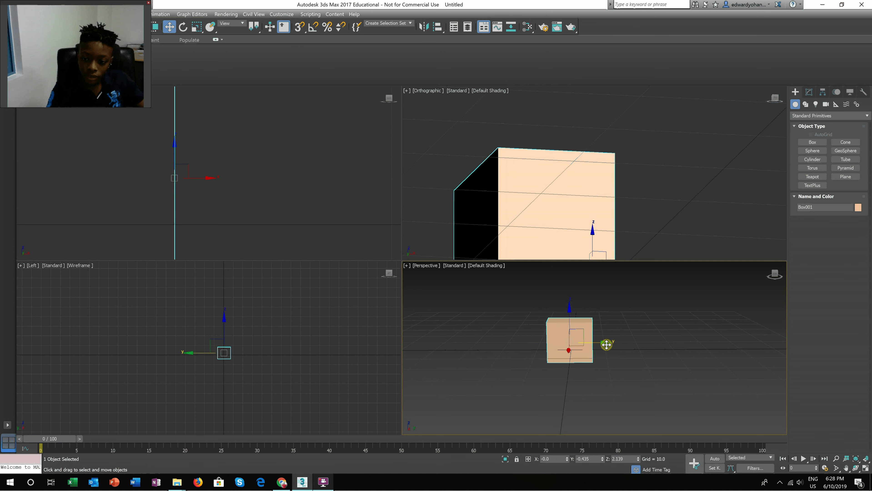
shift+drag(604, 344, 652, 354)
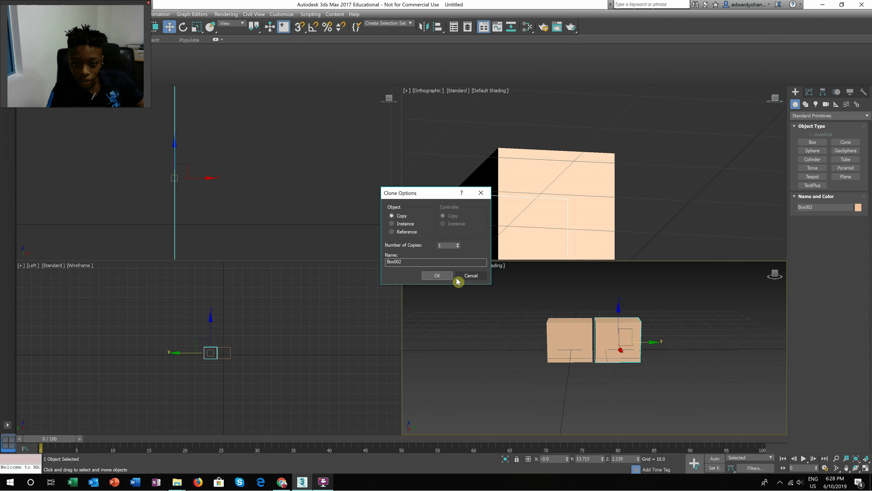
click(437, 276)
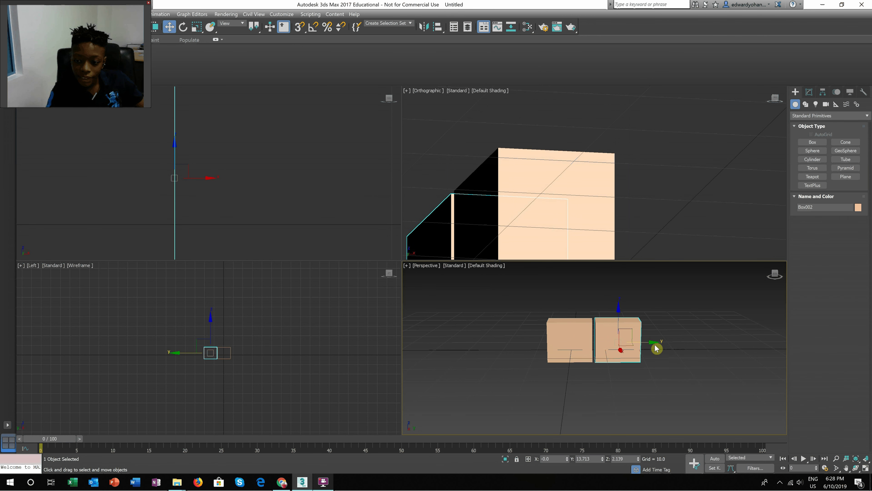
mouse_move(638, 343)
mouse_down()
mouse_move(545, 360)
mouse_move(555, 359)
mouse_up()
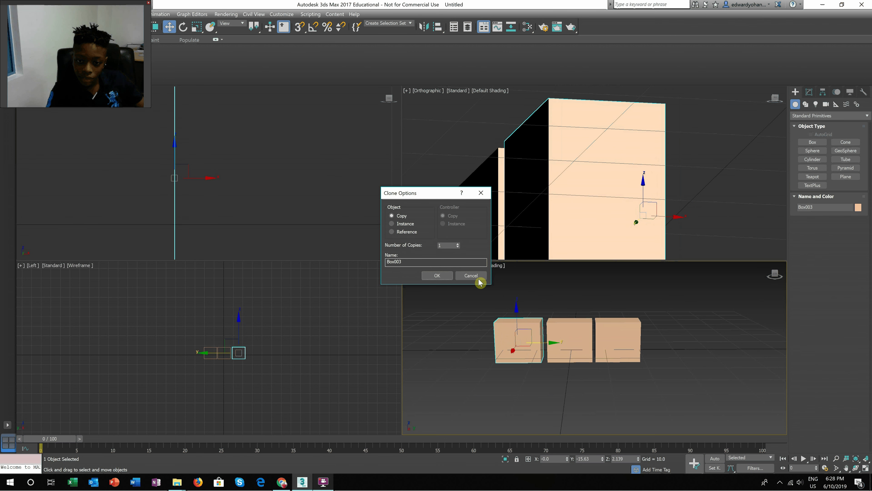
click(465, 279)
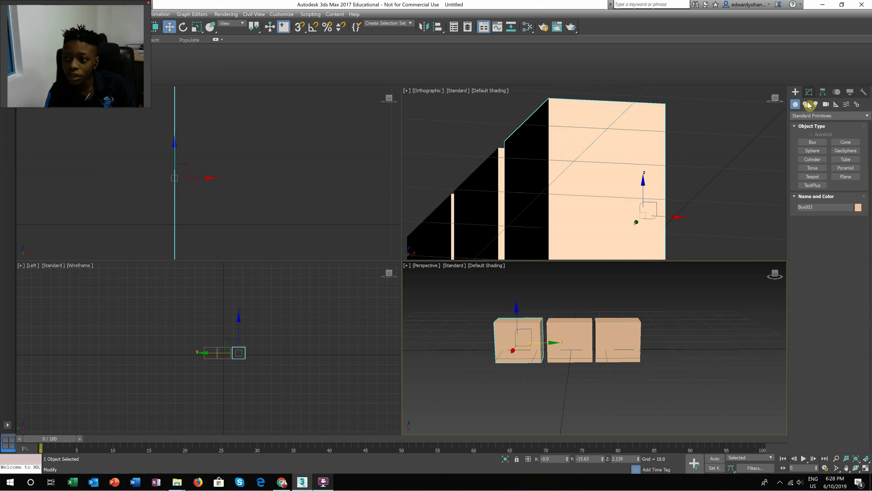
Change the left box's object color to the pale cream swatch of the 3ds Max palette.
click(809, 91)
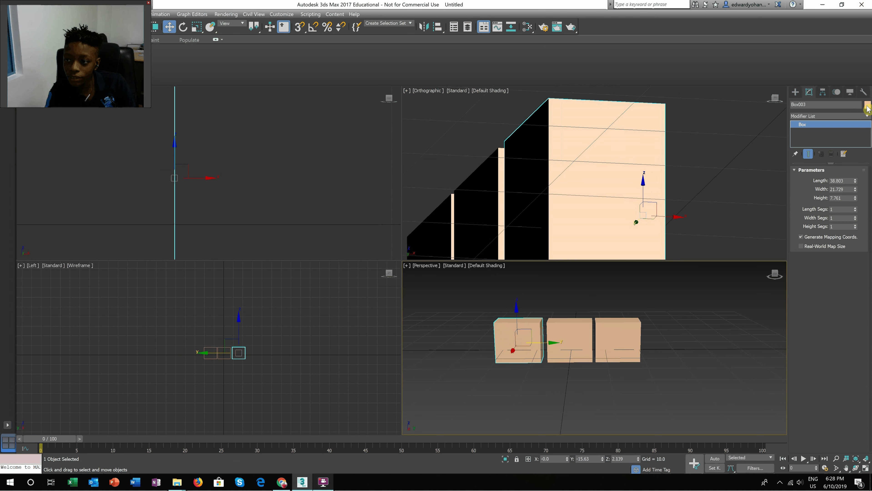
click(866, 105)
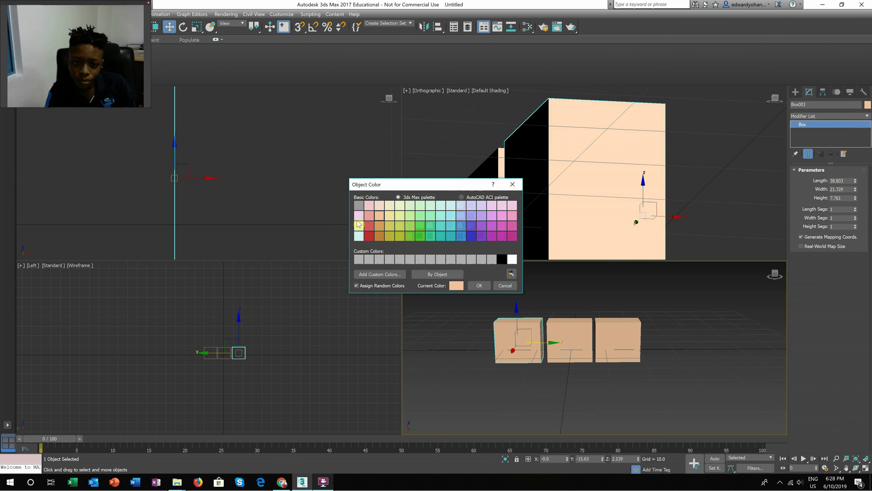
click(359, 226)
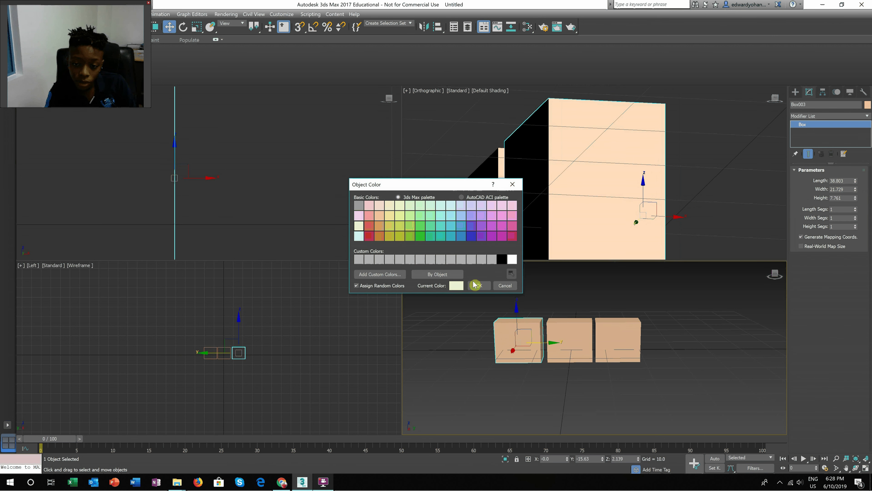
click(478, 287)
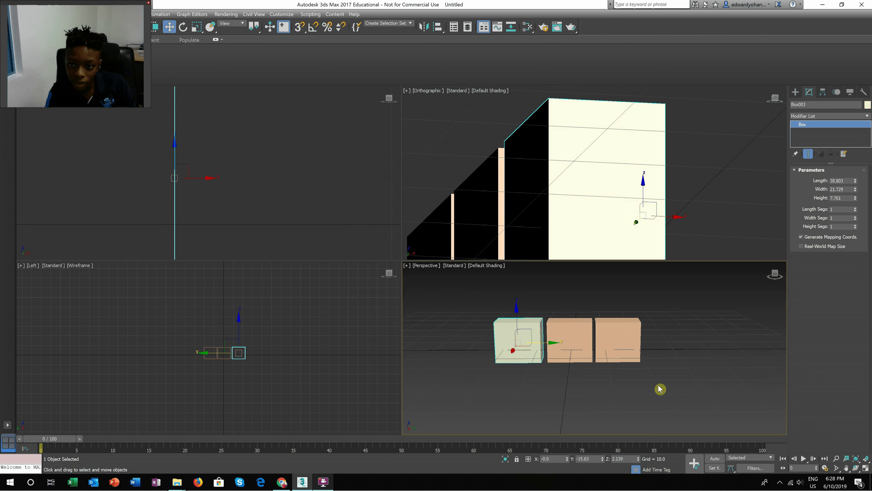
Give the middle box the same pale cream object color from the 3ds Max palette.
scroll(562, 378, up, 4)
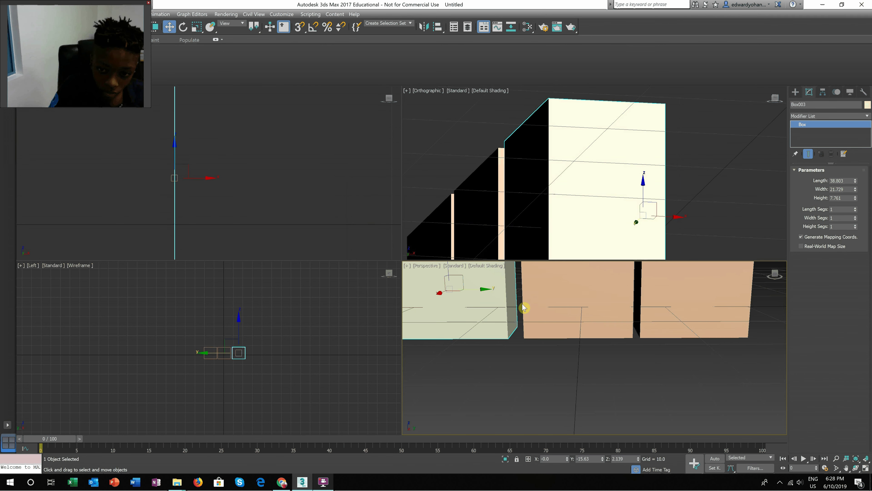
middle_drag(523, 308, 544, 330)
click(608, 348)
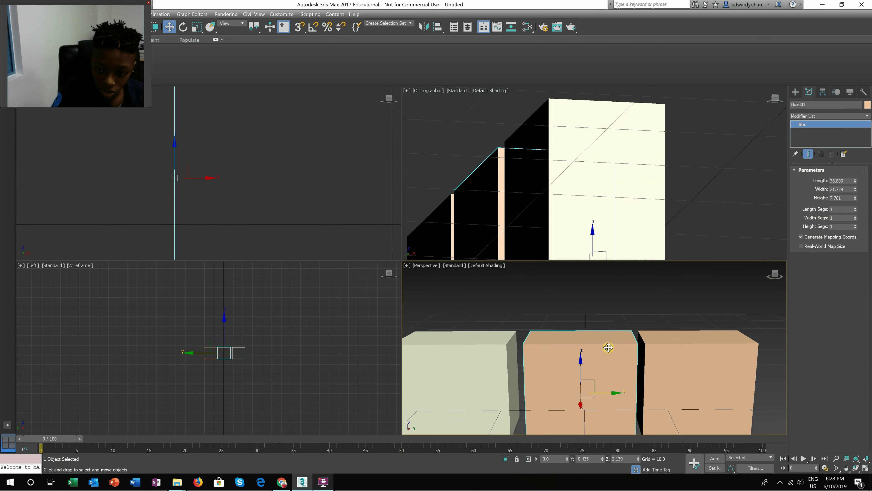
click(868, 104)
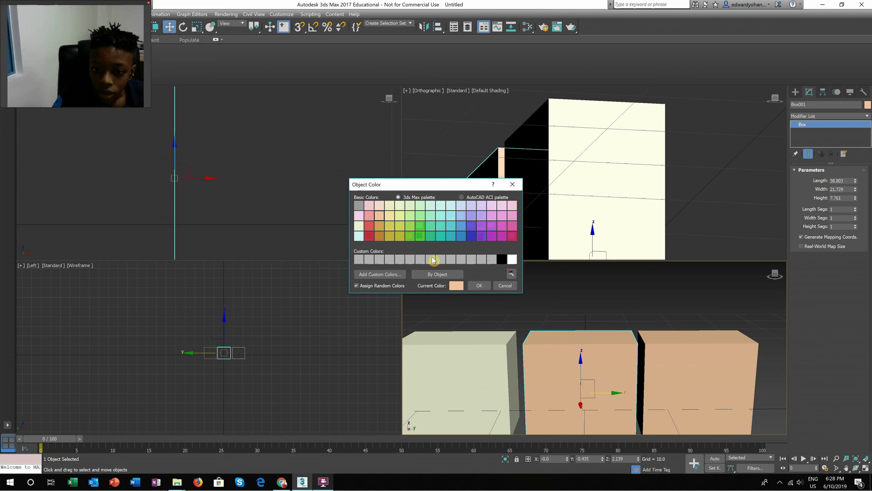
click(358, 226)
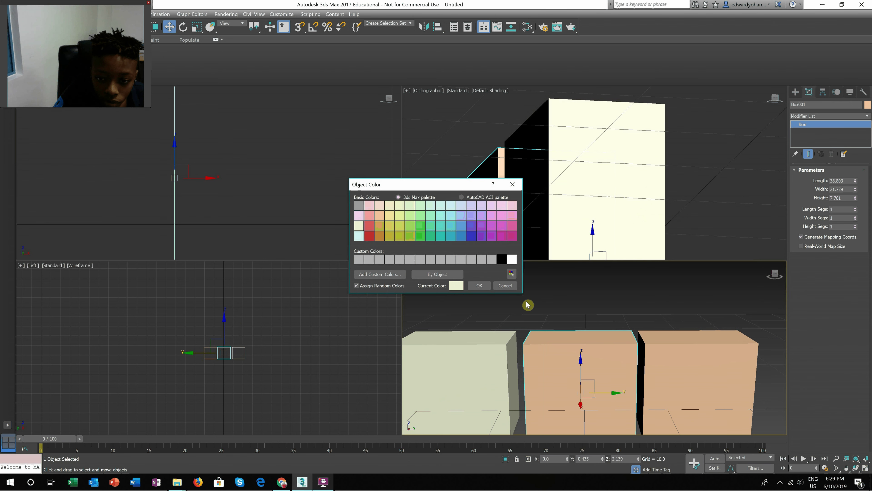
click(479, 285)
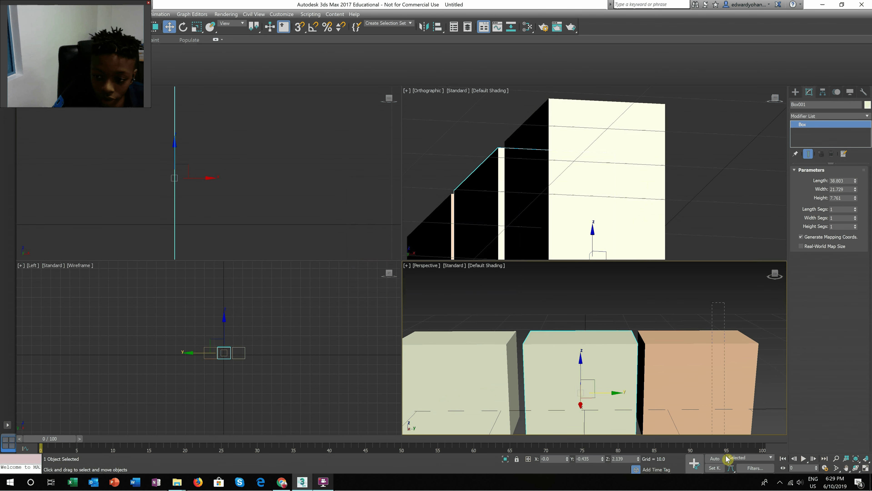
Change the right box's object color to the pale cream swatch of the 3ds Max palette.
click(731, 328)
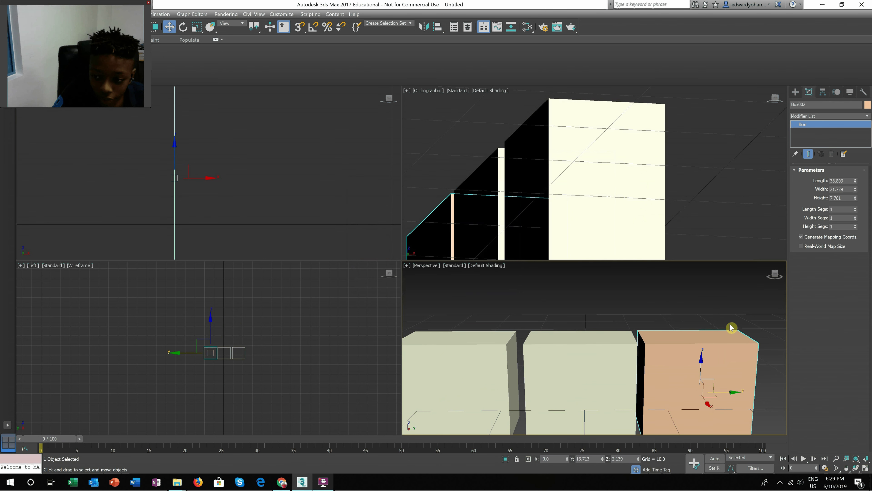
click(867, 105)
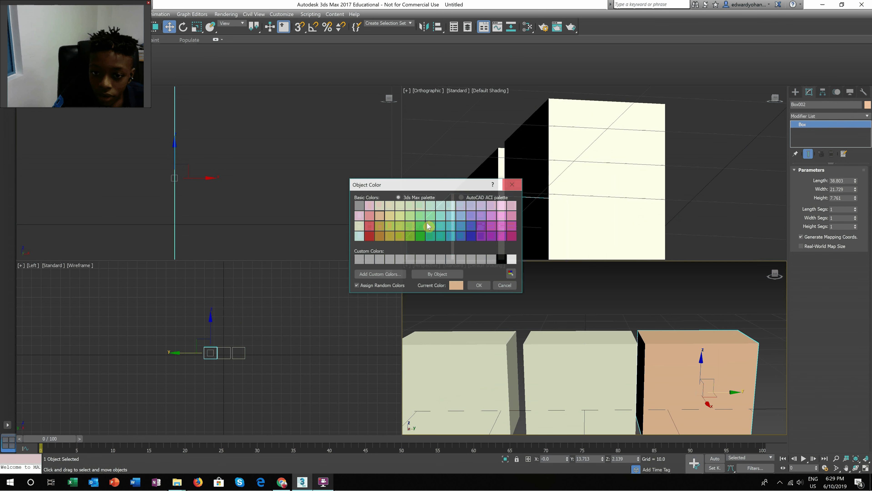
click(359, 228)
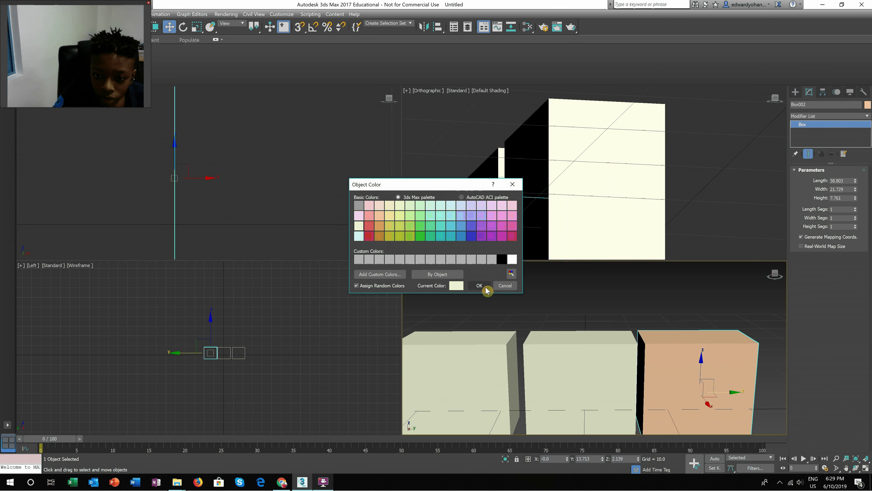
click(479, 286)
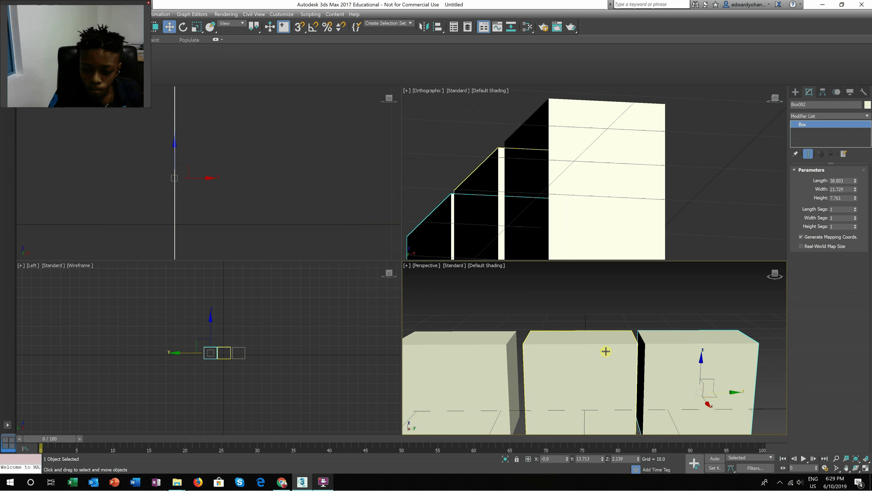
alt+middle_drag(656, 331, 590, 323)
alt+middle_drag(676, 346, 622, 319)
scroll(661, 333, up, 2)
scroll(605, 331, down, 4)
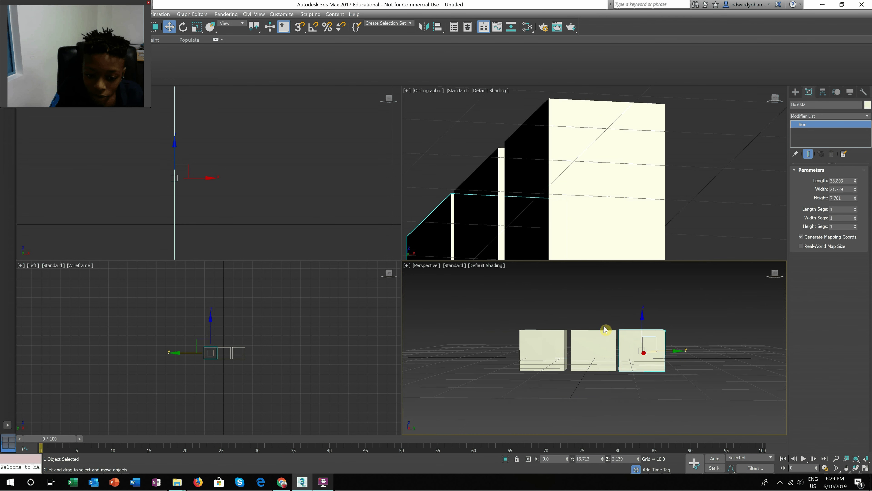
scroll(605, 332, up, 2)
Switch to Google Chrome and bring up its new tab page.
click(282, 482)
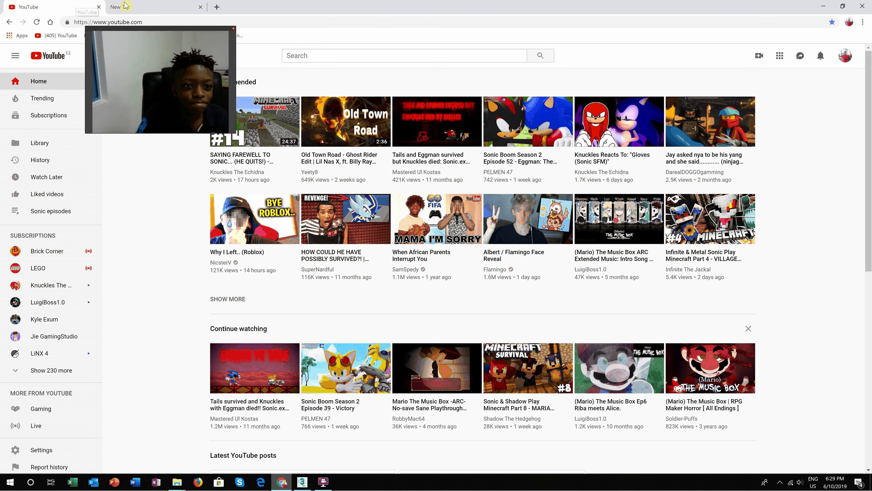
click(126, 6)
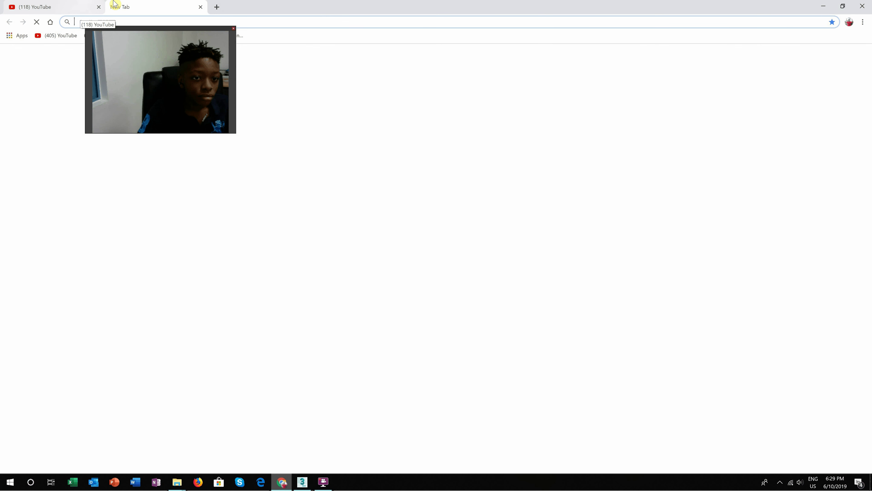
drag(185, 32, 98, 3)
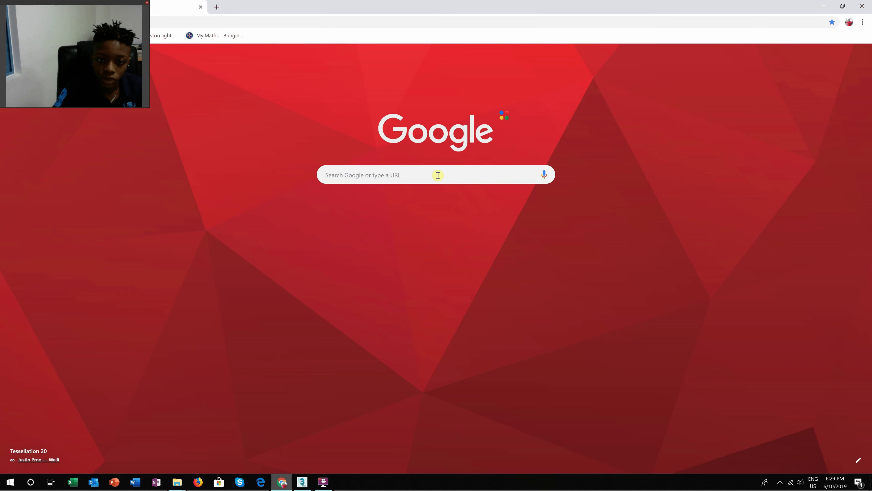
click(438, 176)
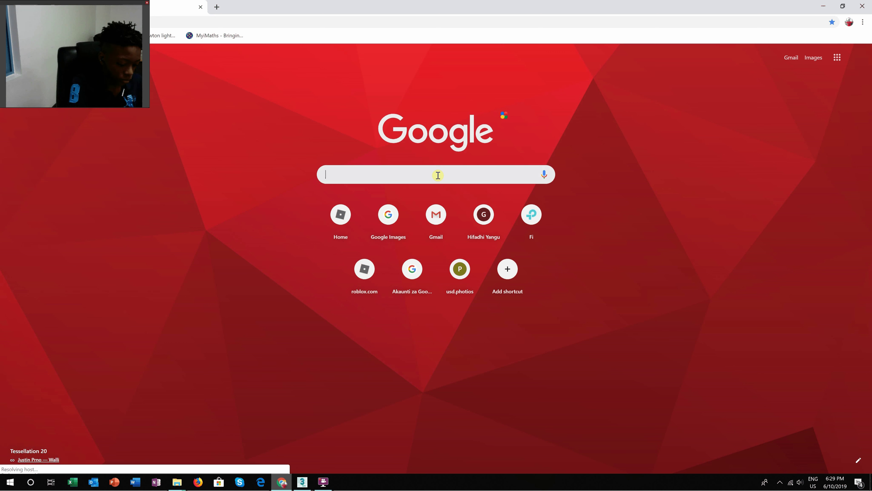
text(ro)
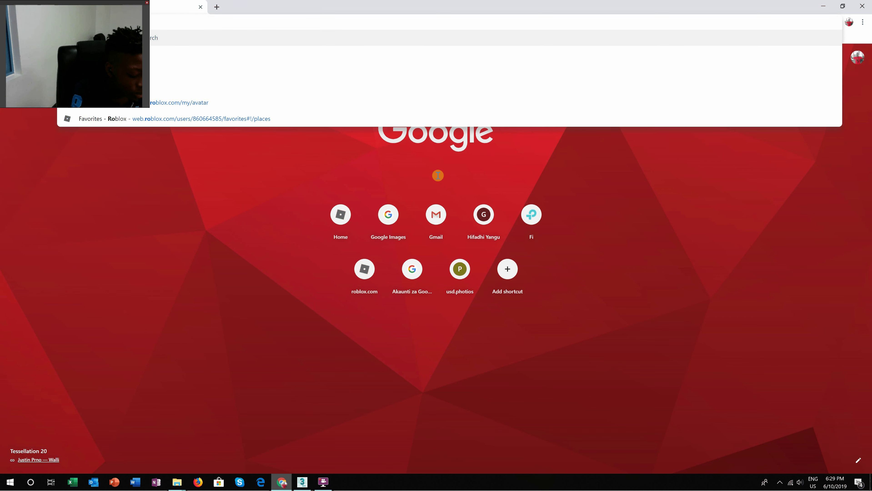
text(blox)
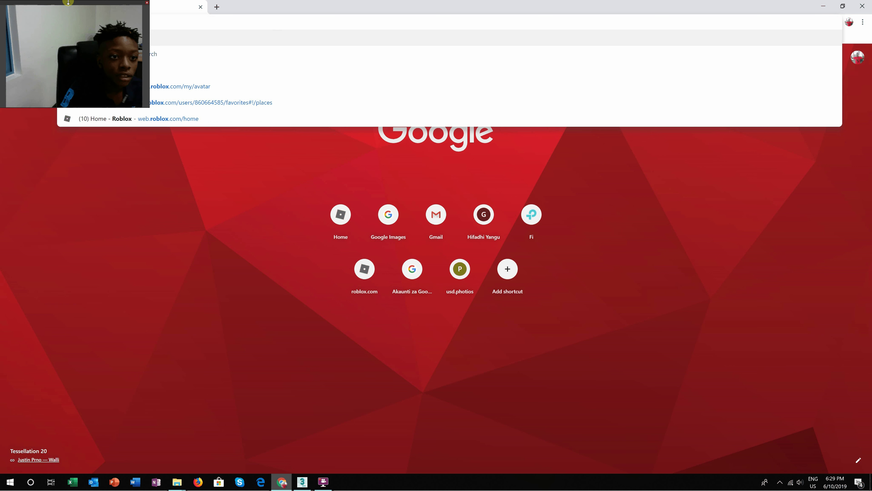
drag(68, 2, 175, 108)
drag(122, 46, 122, 3)
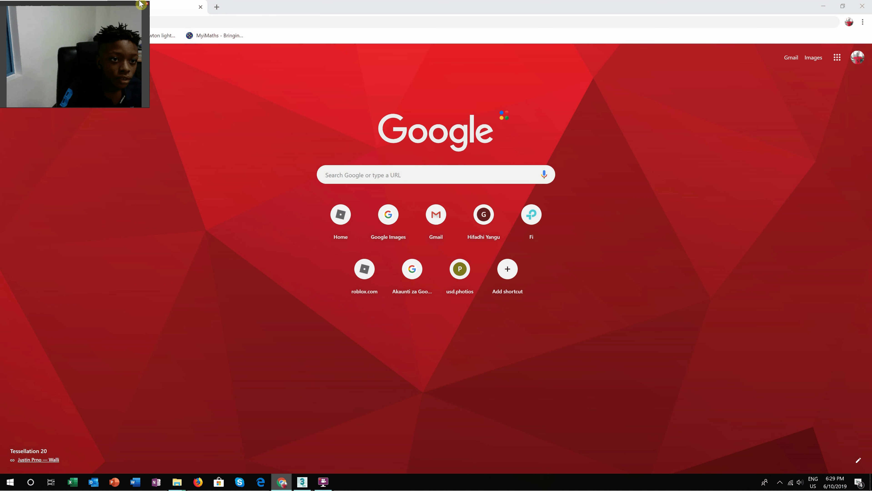
Look up avatar in the browser and open the suggested Roblox my/avatar page.
click(219, 8)
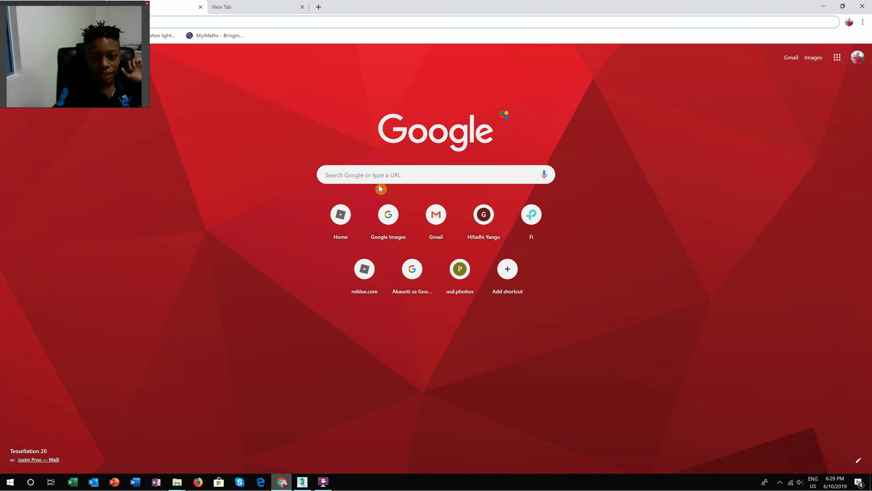
click(382, 174)
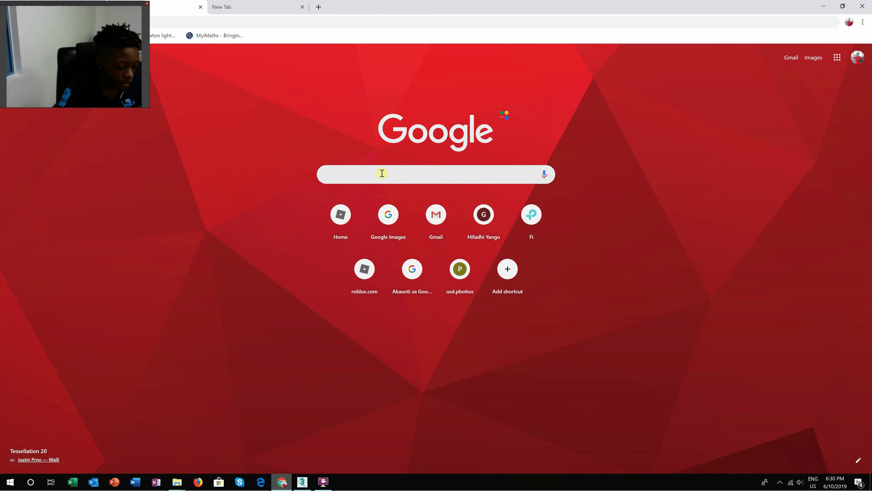
click(381, 173)
text(avatar)
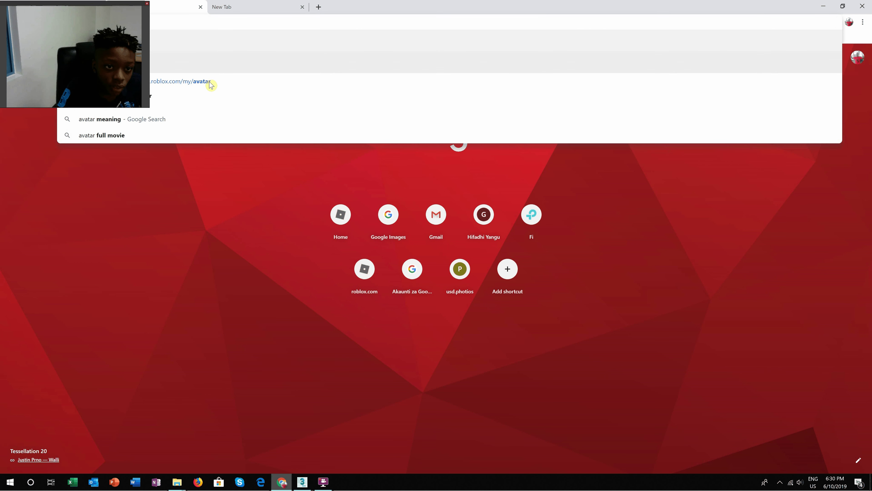
click(214, 84)
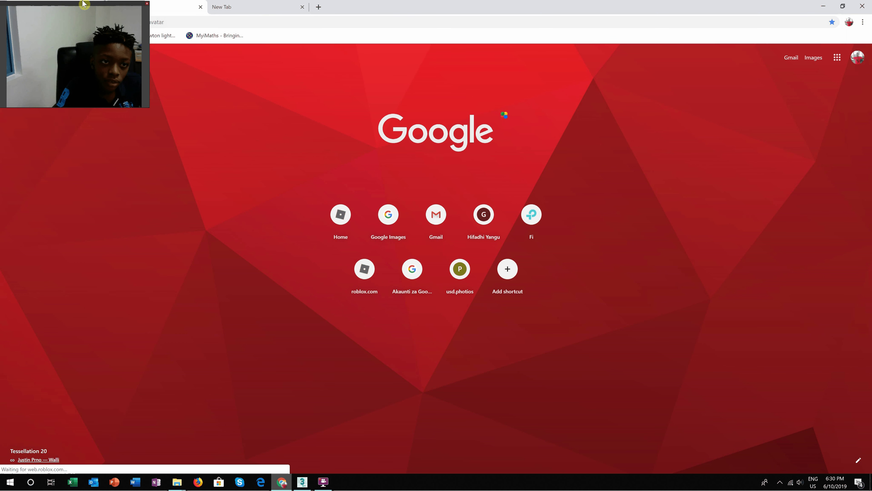
key(ctrl+w)
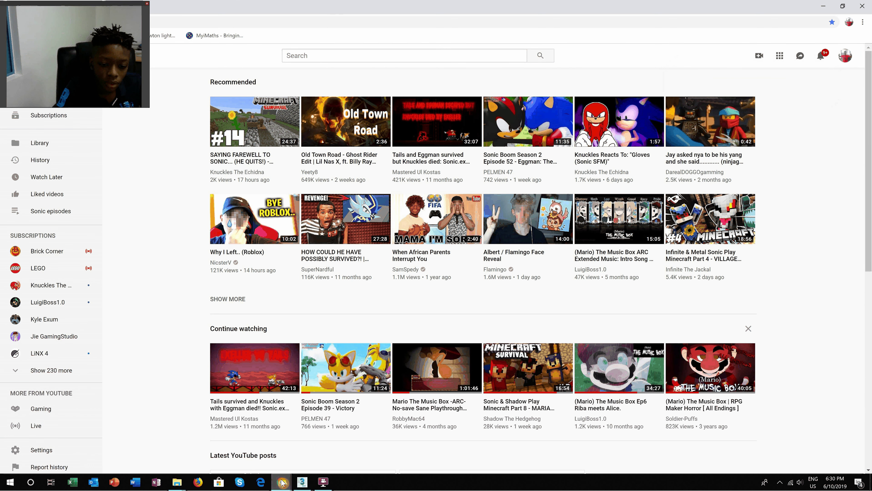
mouse_move(282, 482)
click(255, 436)
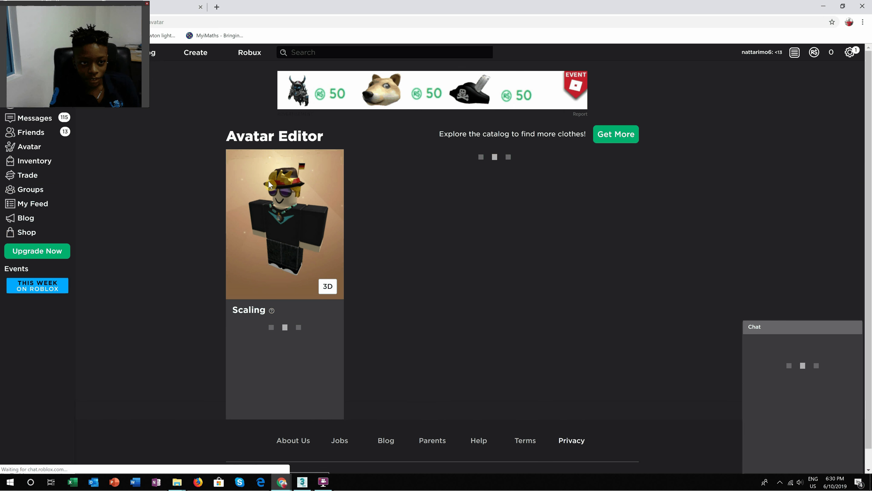
click(217, 7)
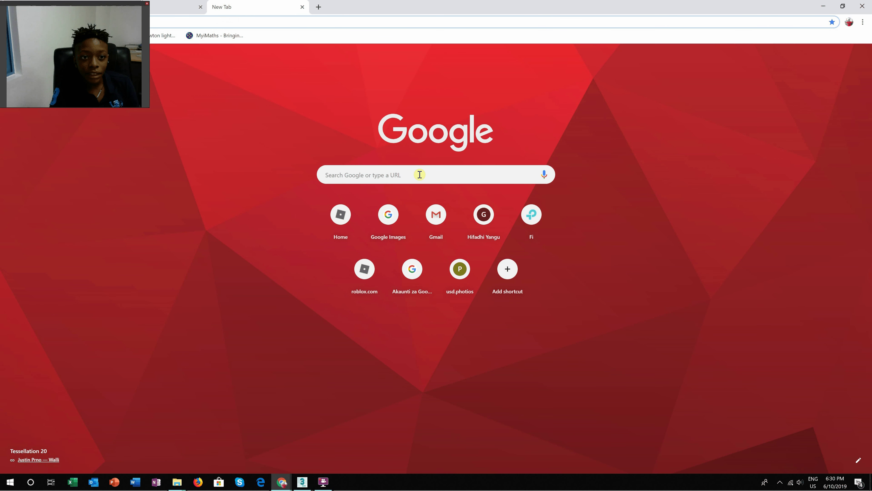
click(419, 174)
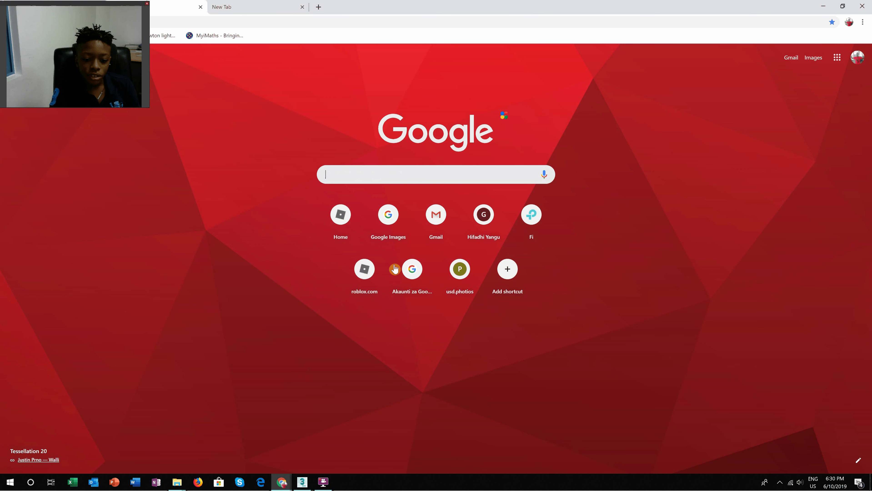
mouse_move(283, 489)
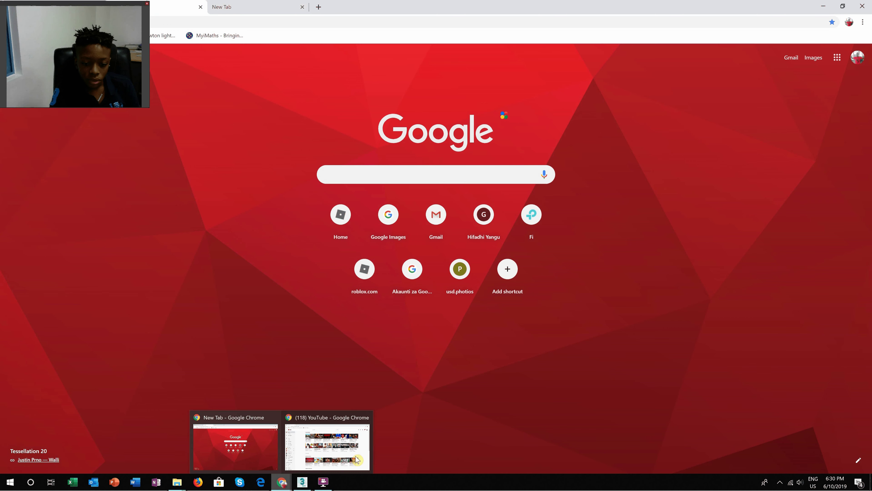
mouse_move(362, 427)
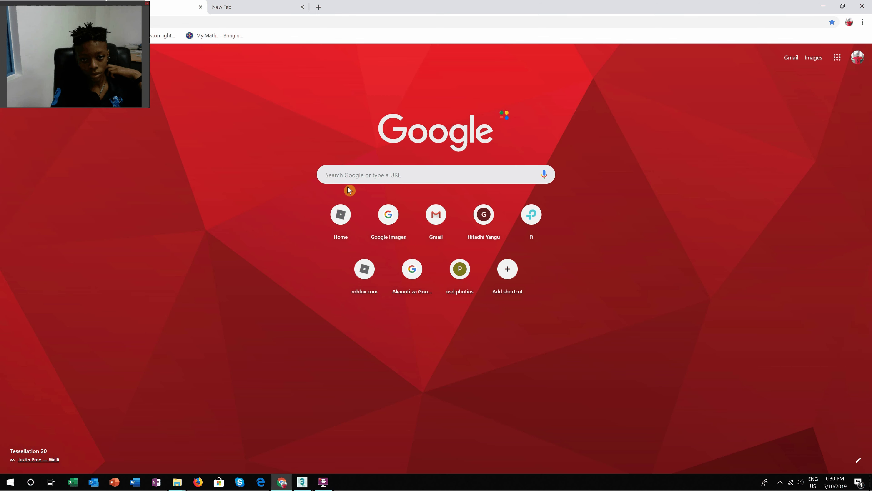
click(348, 182)
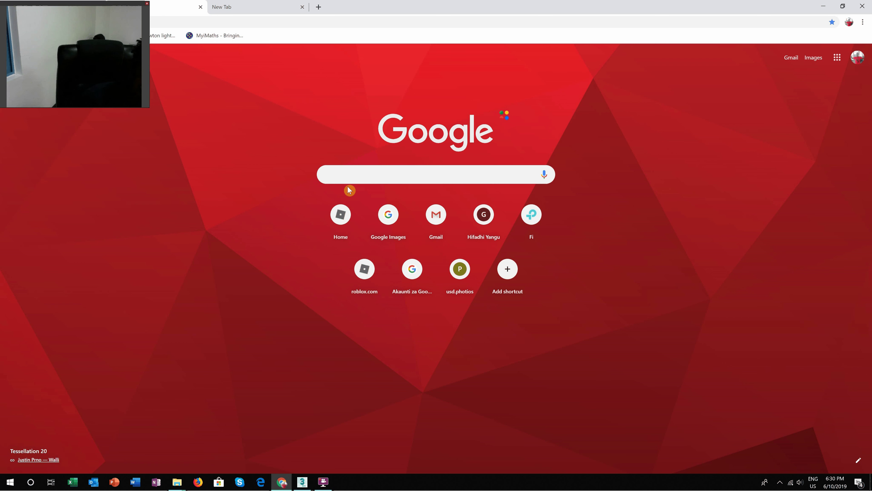
text(rob)
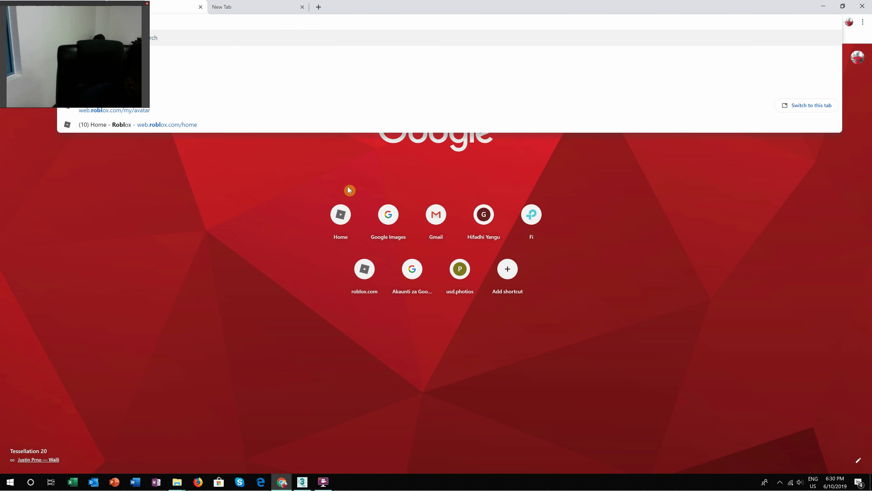
text(lox)
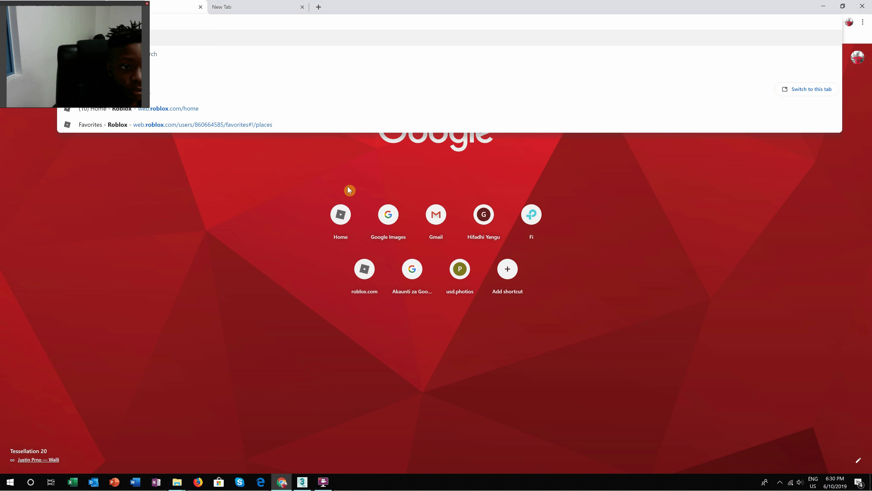
click(77, 3)
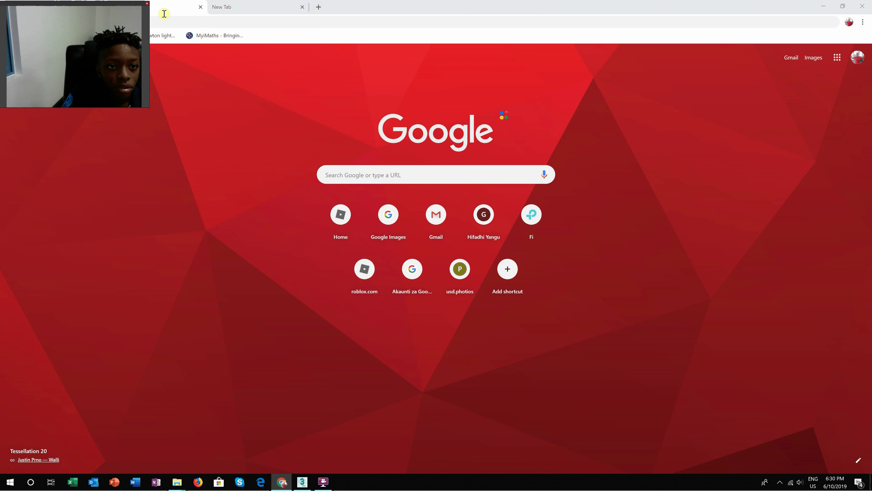
click(168, 24)
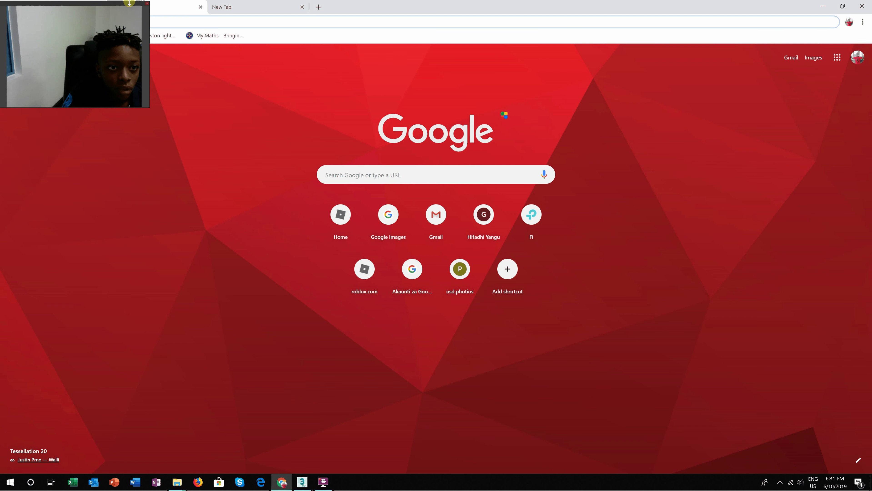
drag(127, 1, 155, 1)
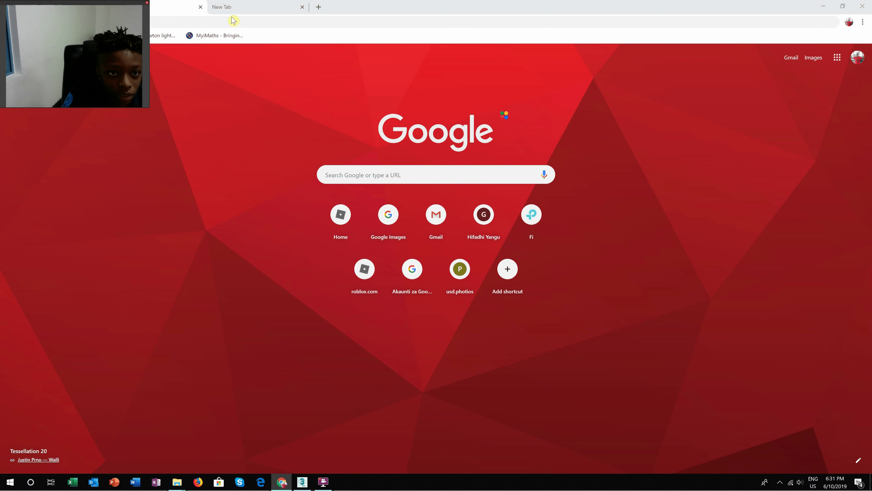
Search Google for "roblox smile face".
click(226, 26)
text(roblox s)
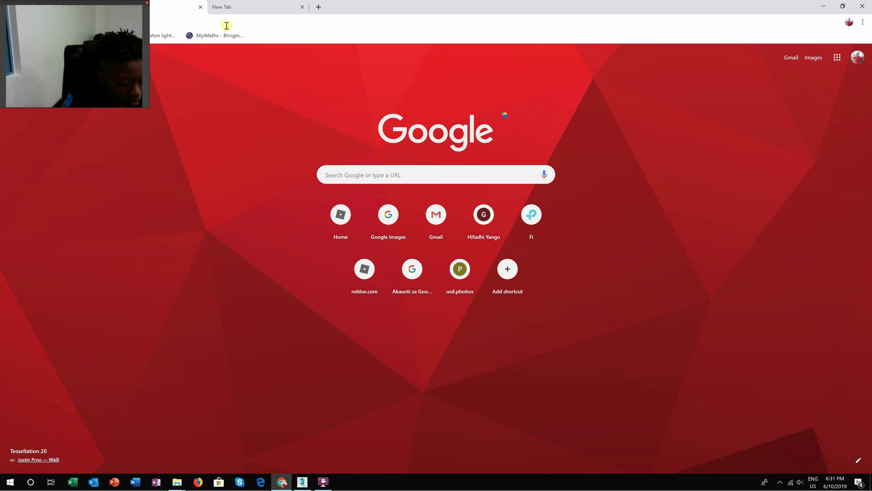
text(mi)
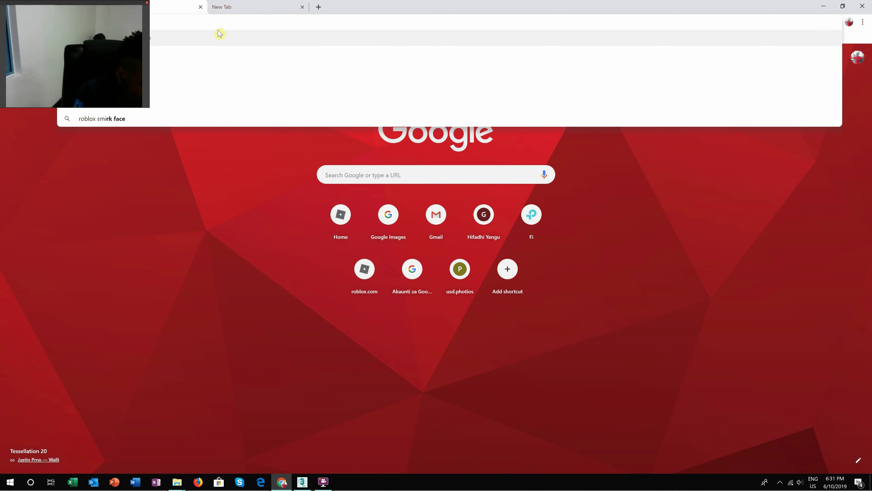
text(le fa)
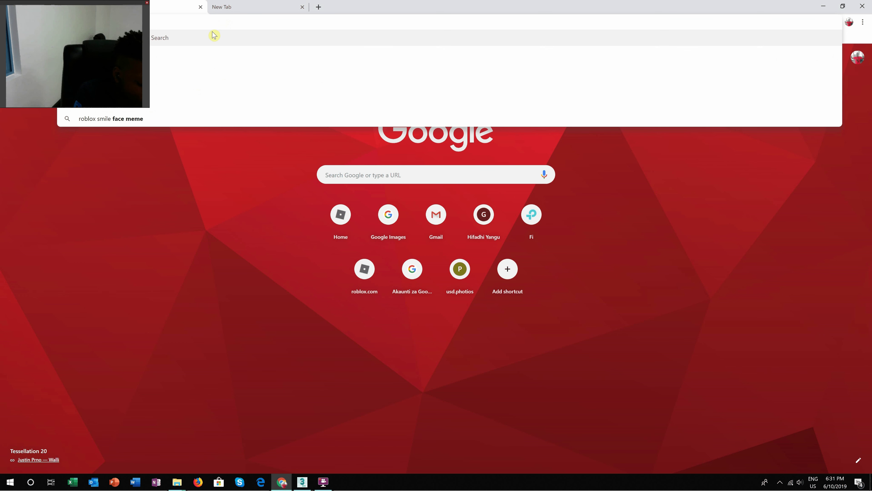
text(ce)
key(Return)
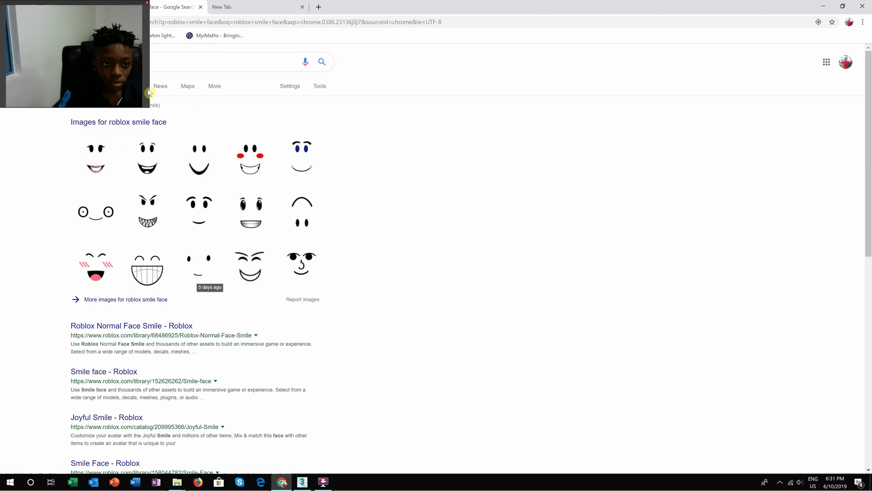
Show the image results for roblox smile face and look through the face pictures.
drag(108, 3, 100, 92)
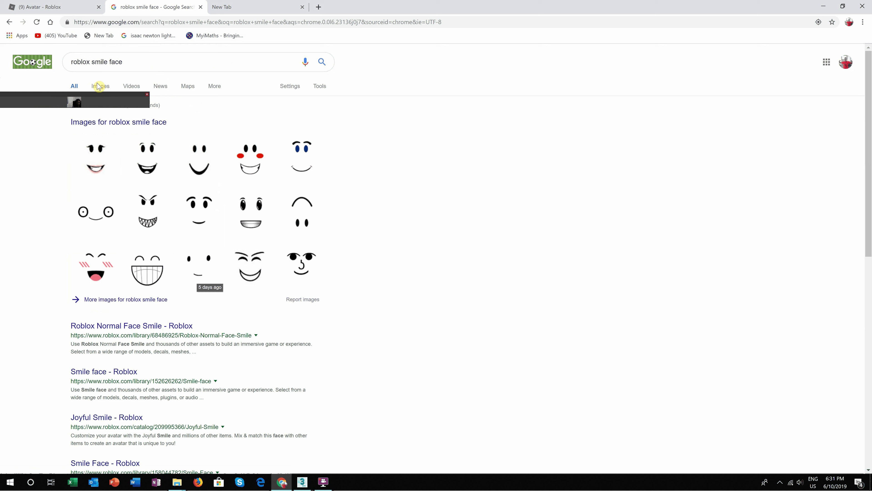
click(99, 86)
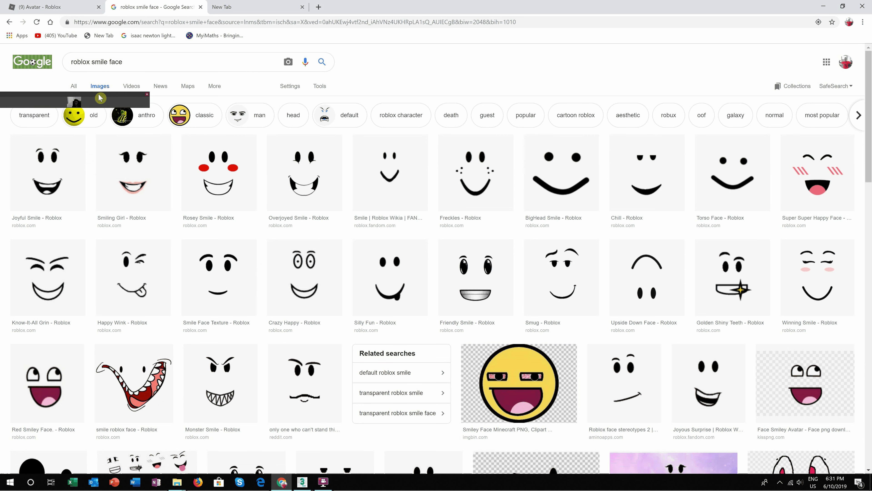
scroll(161, 382, down, 3)
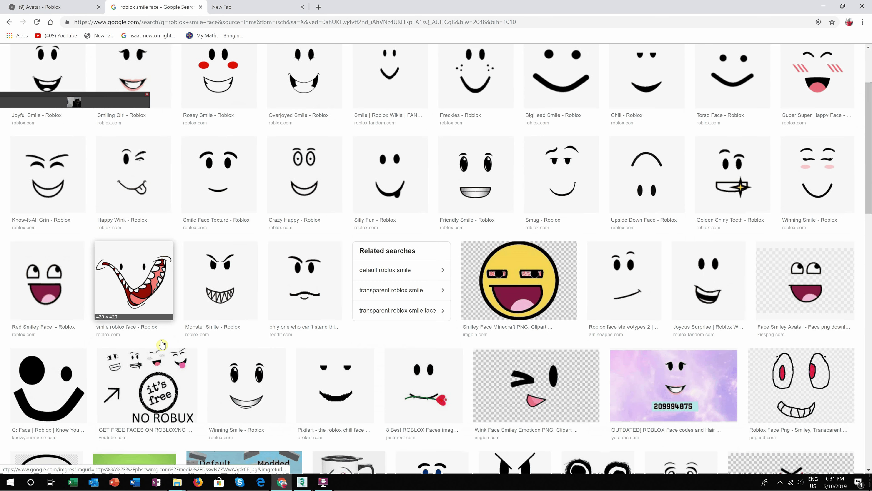
Look further through the roblox smile face image results for a suitable face picture.
scroll(161, 345, down, 4)
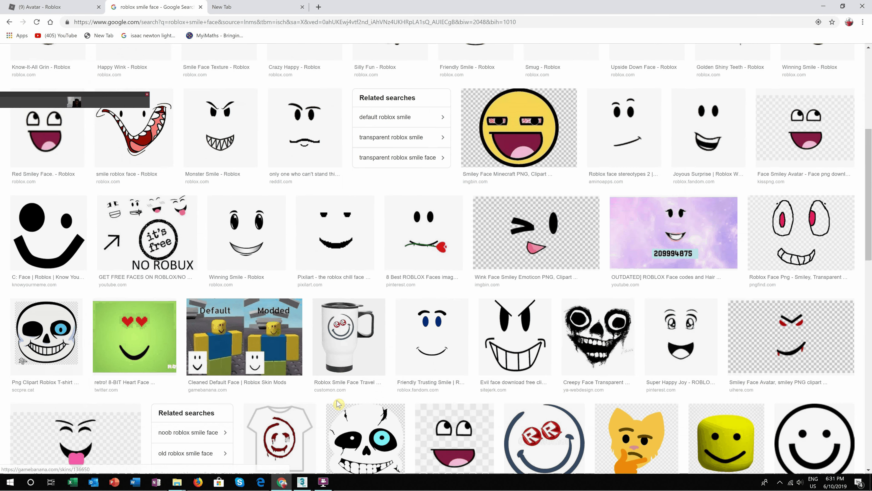
scroll(337, 382, down, 3)
scroll(303, 350, down, 6)
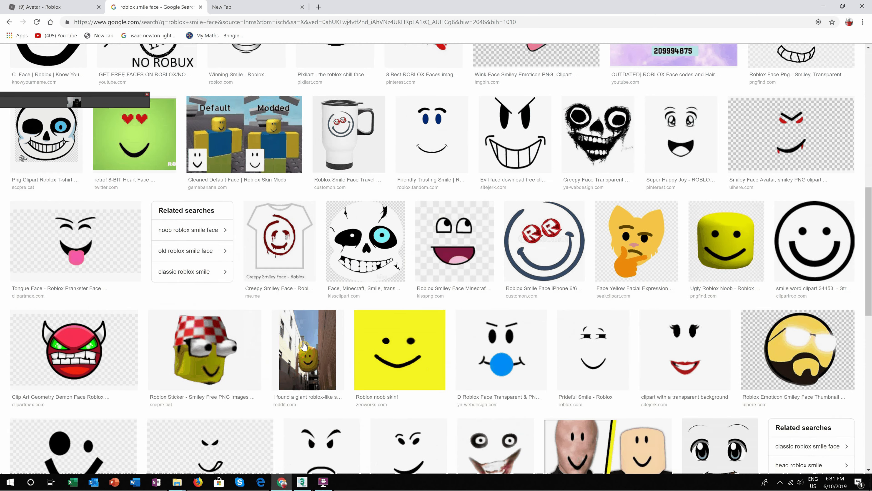
scroll(278, 382, down, 1)
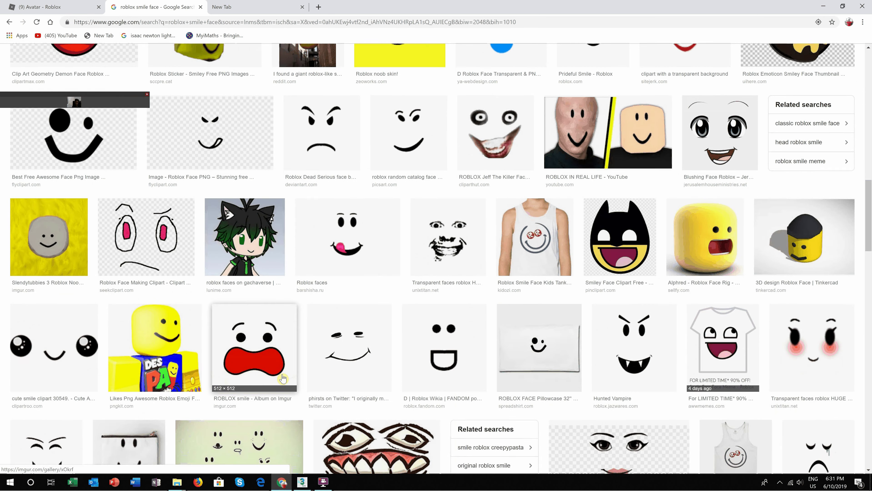
scroll(374, 359, down, 8)
scroll(374, 360, down, 11)
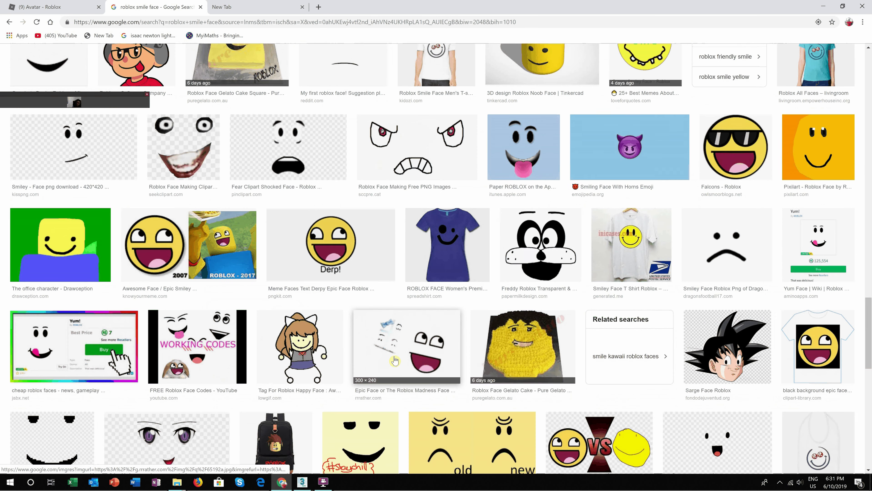
scroll(391, 362, down, 11)
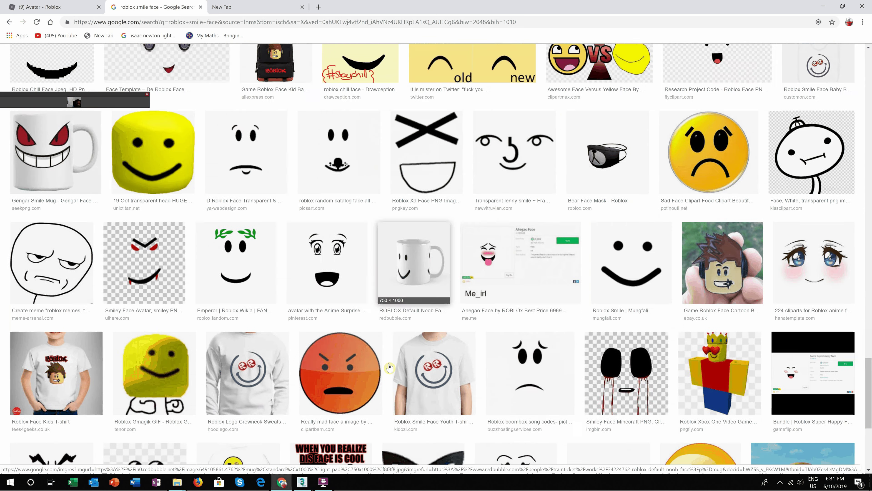
scroll(387, 373, down, 2)
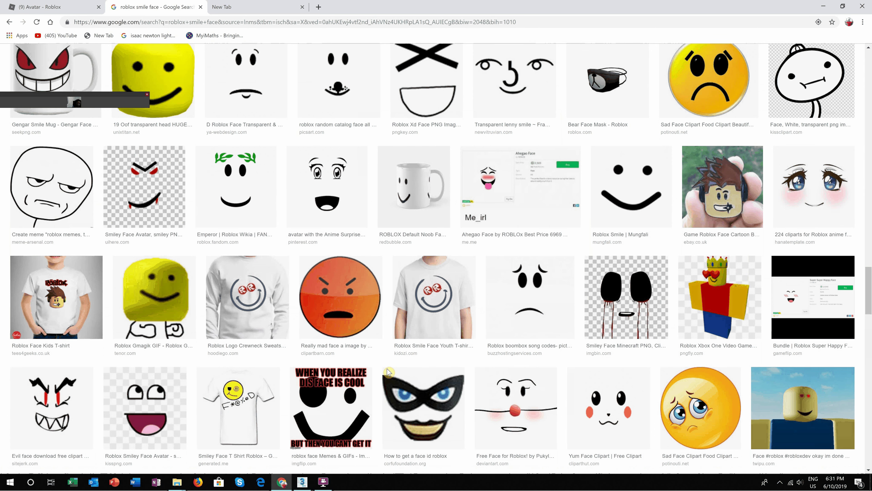
scroll(346, 329, up, 20)
scroll(346, 326, up, 20)
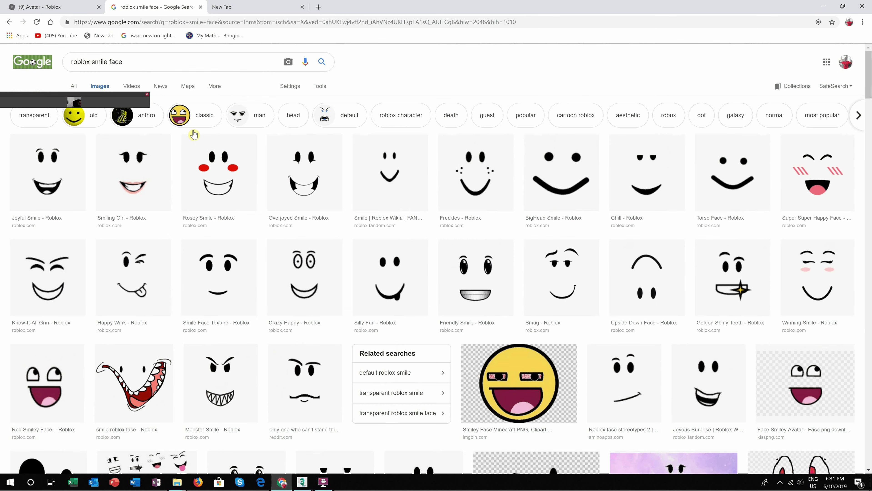
Shorten the image search to "roblox smile" and open the preview of the Smile - Roblox picture by roblox.com.
drag(123, 64, 111, 70)
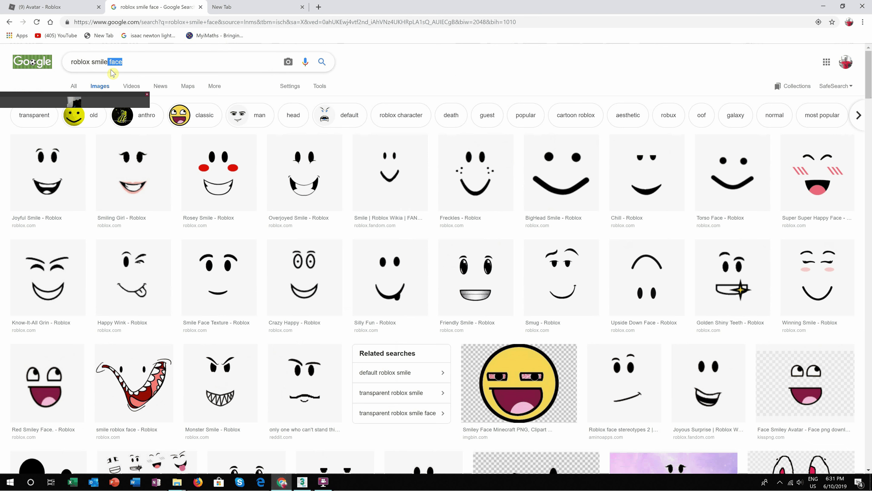
key(BackSpace)
key(Return)
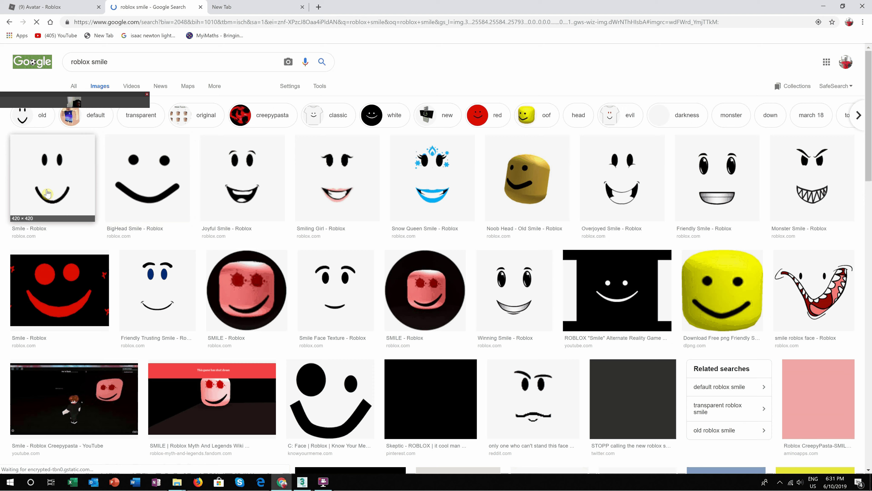
click(47, 194)
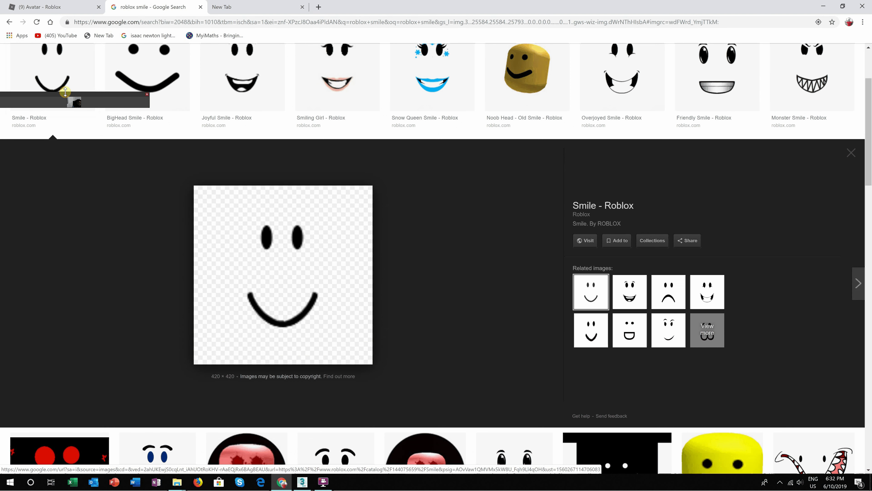
drag(101, 91, 101, 2)
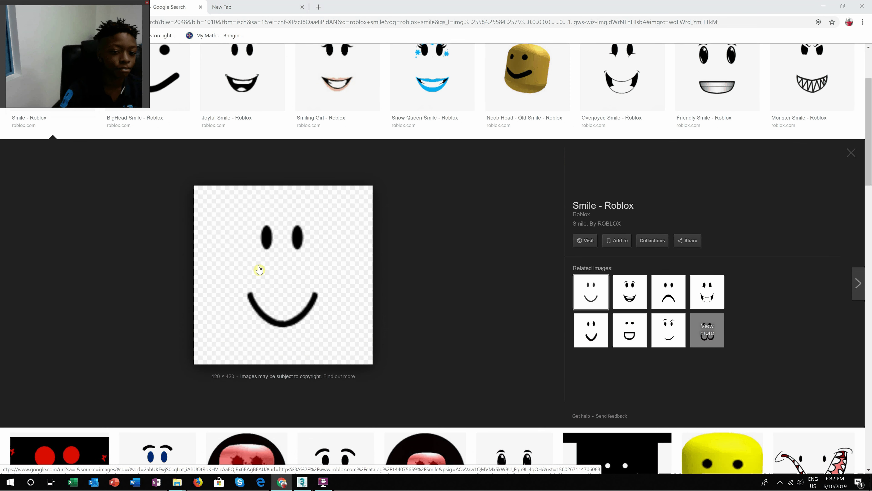
Save the previewed smile picture as a PNG named "Roblox Smile Face" in the Roblox avatar folder.
right_click(279, 264)
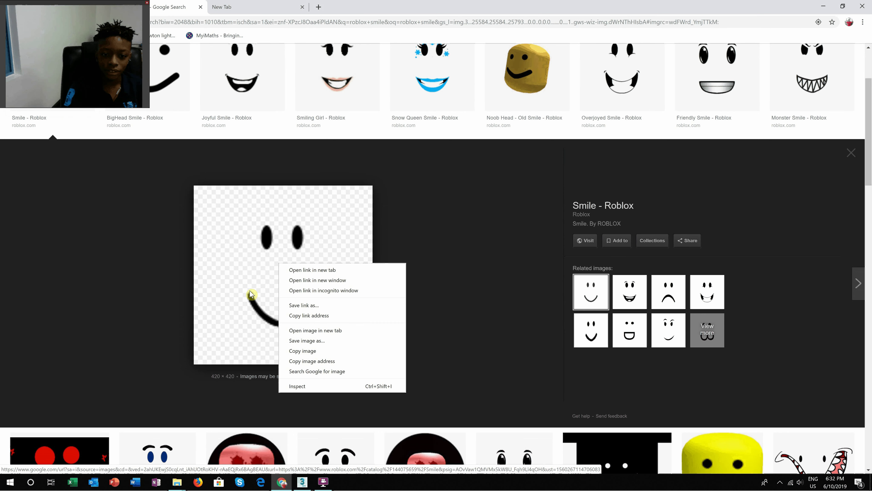
click(309, 339)
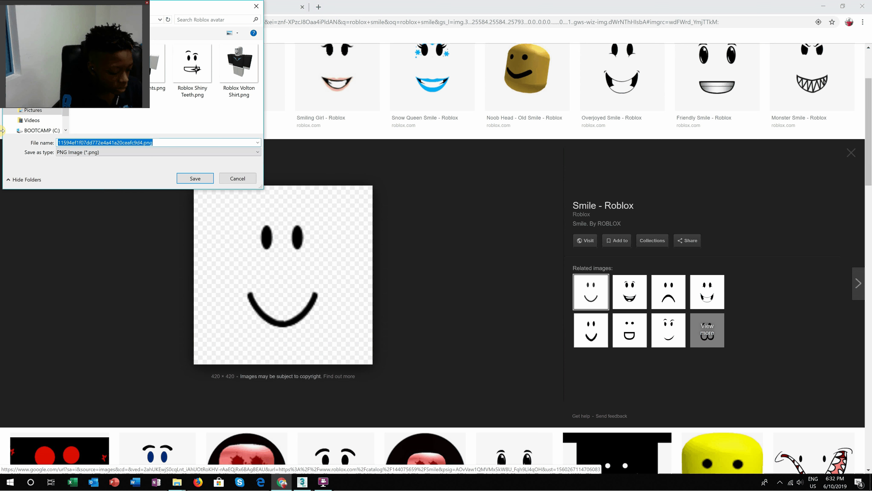
text(Robl)
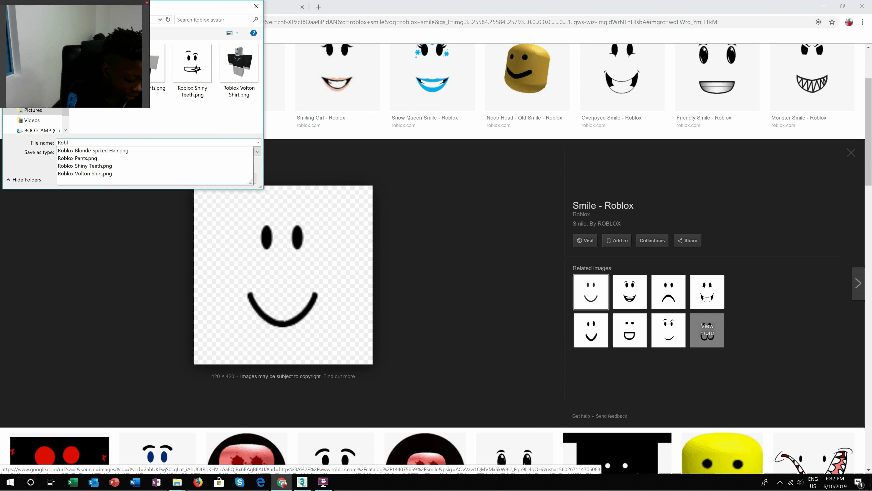
text(ox)
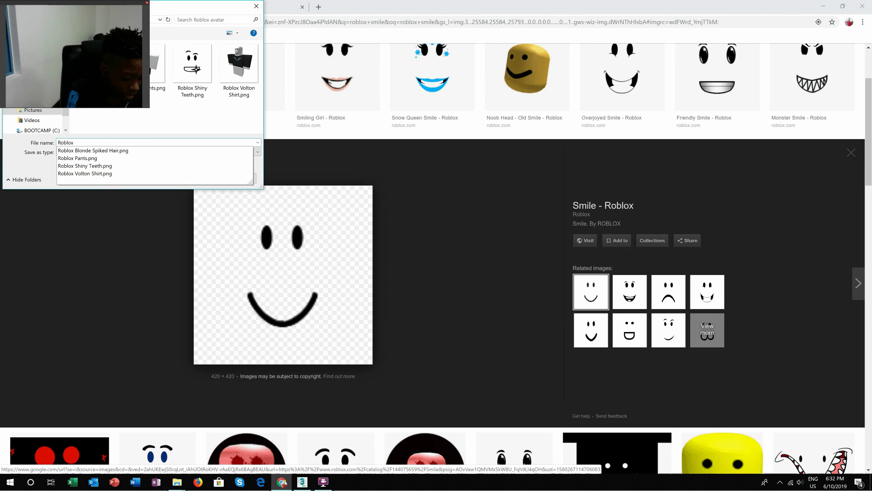
text( S)
text(moi)
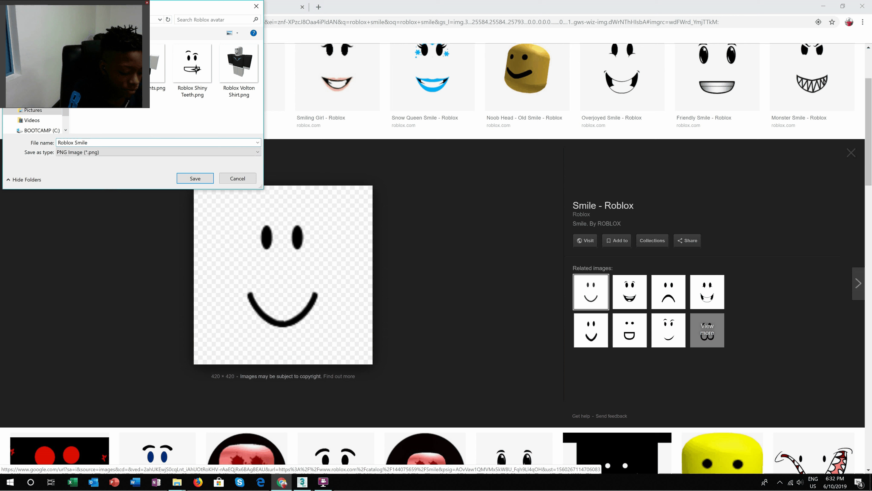
text(ce)
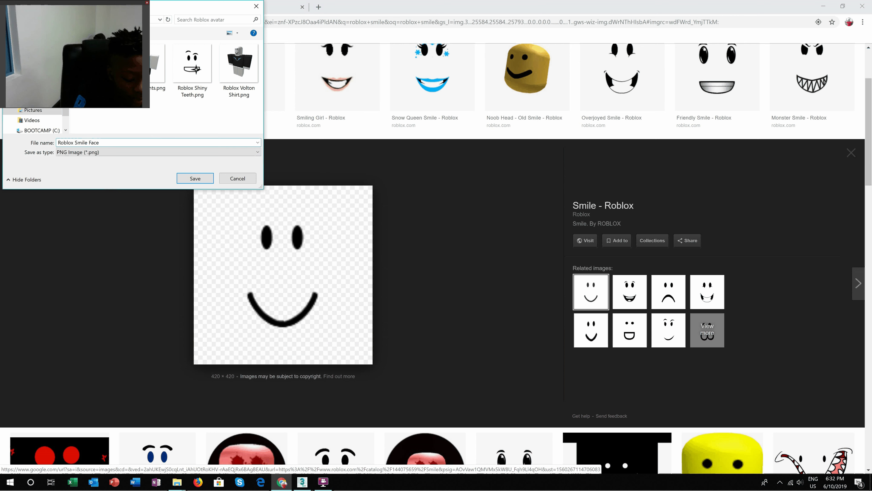
key(Return)
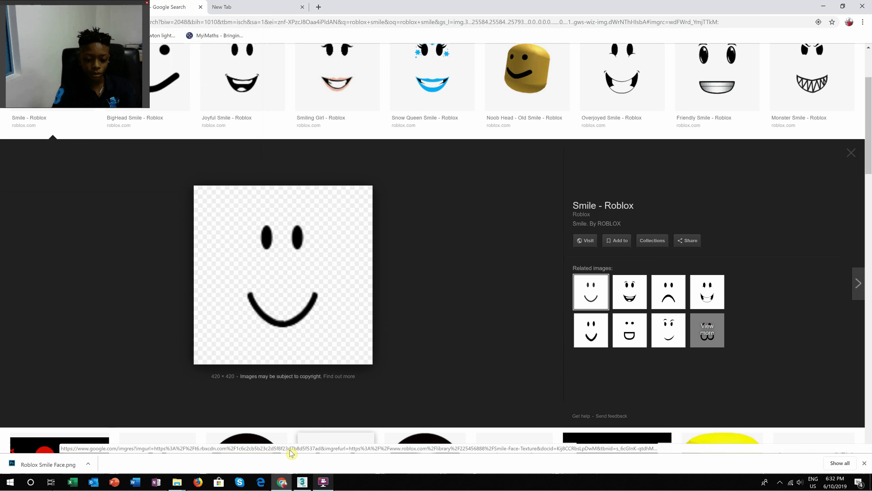
Switch back to 3ds Max and the untitled scene with the three boxes.
mouse_move(305, 483)
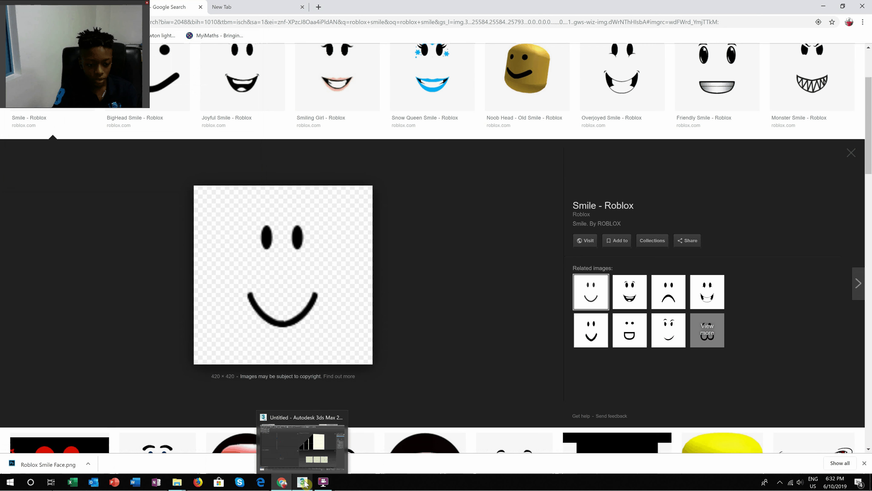
mouse_move(306, 449)
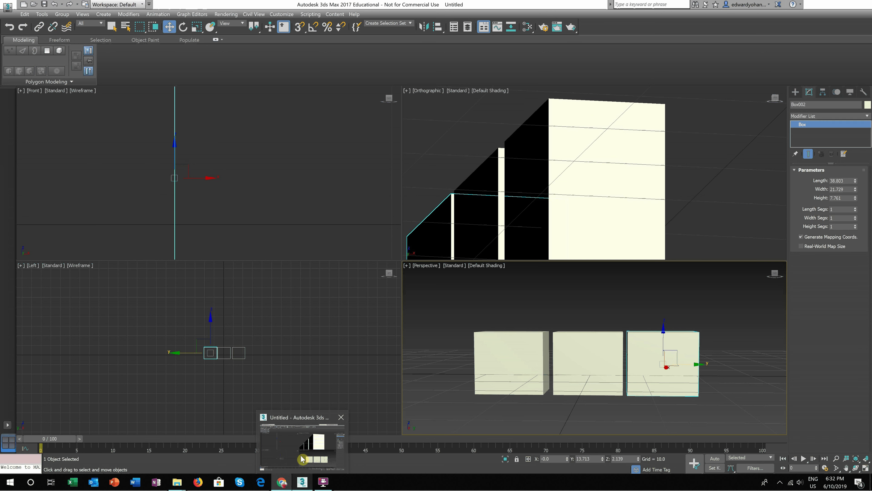
click(301, 455)
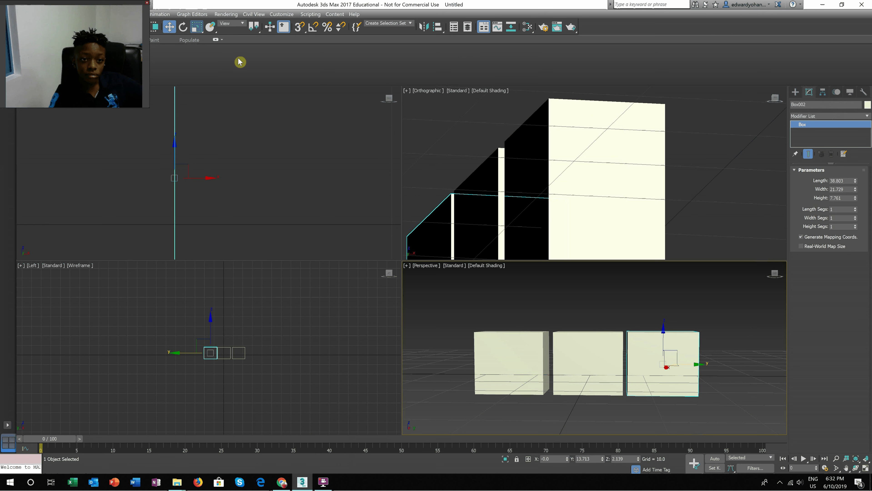
Narrow the box at the positive-Y end to about 23.4% scale and move it against the middle box, at Y about 9.05.
key(r)
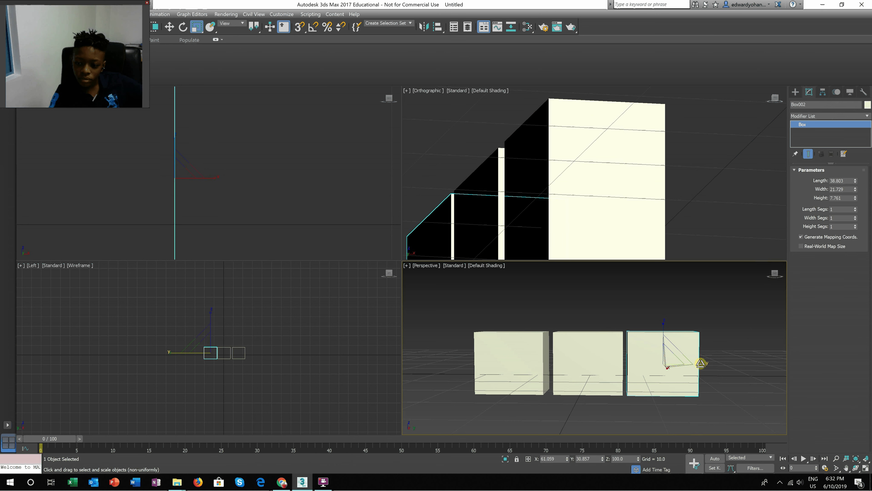
drag(698, 363, 675, 369)
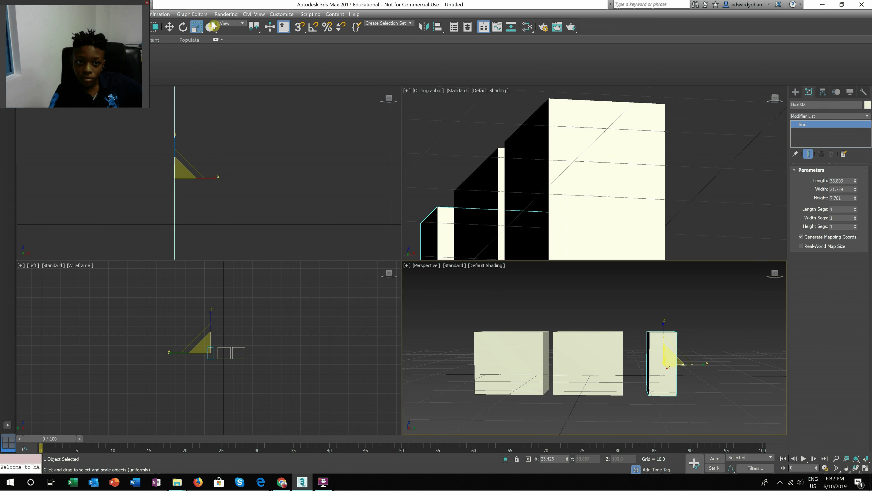
key(w)
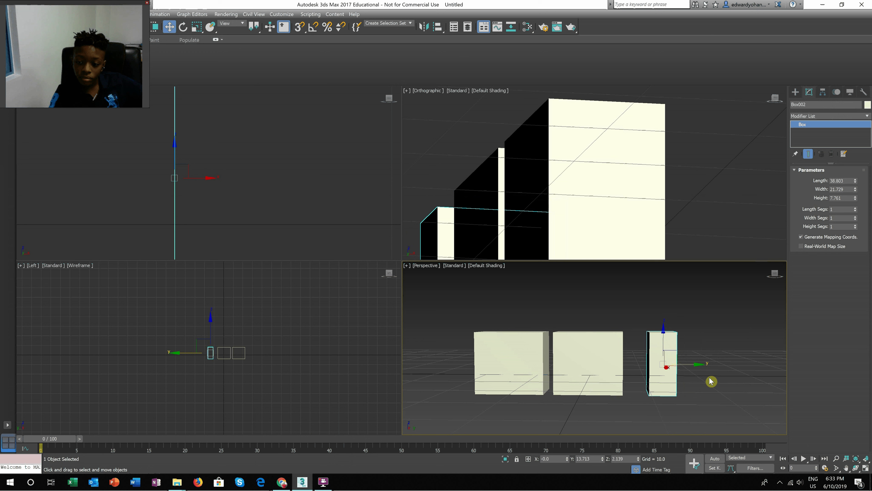
drag(703, 365, 682, 372)
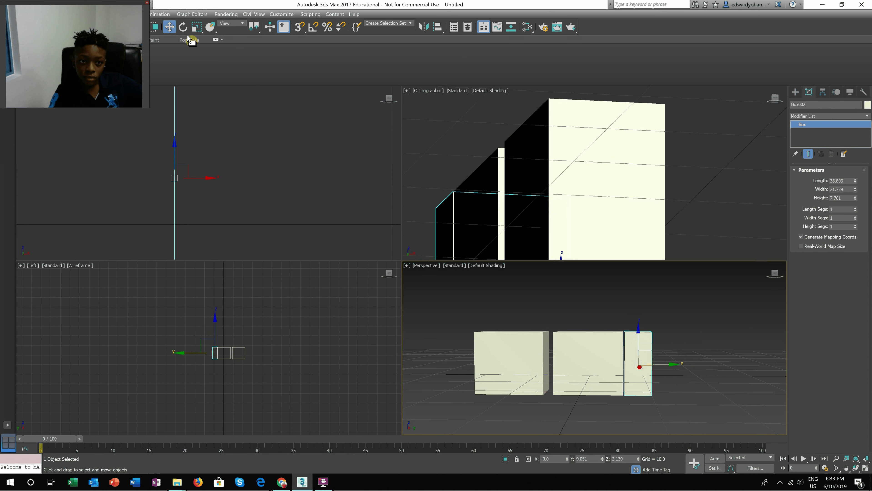
Narrow the box at the negative-Y end to about 24.5% scale and move it against the middle box, at Y about -10.4.
click(483, 331)
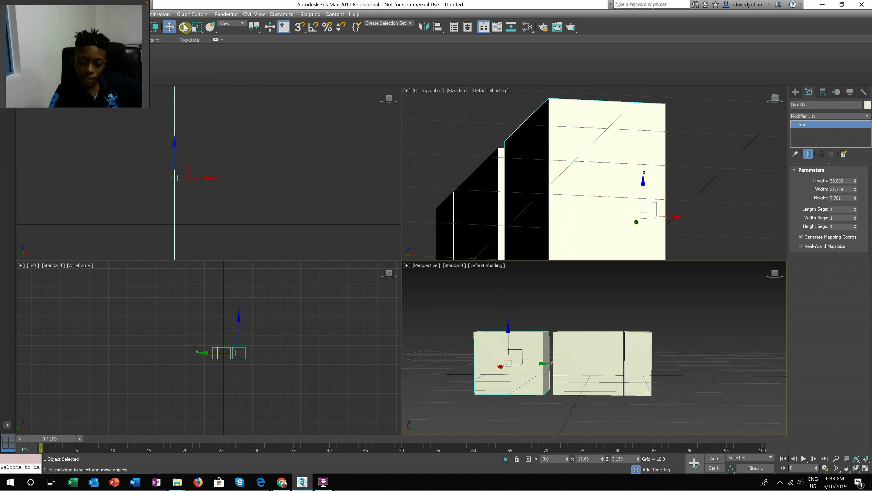
key(r)
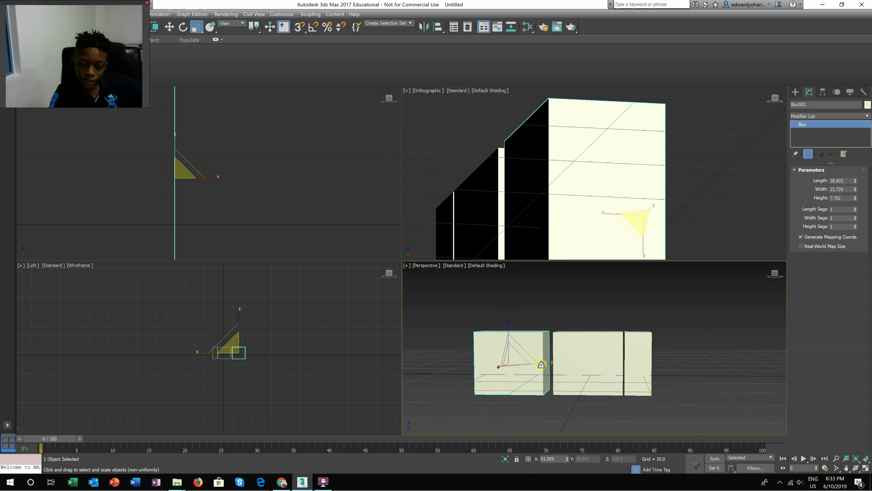
drag(548, 362, 521, 371)
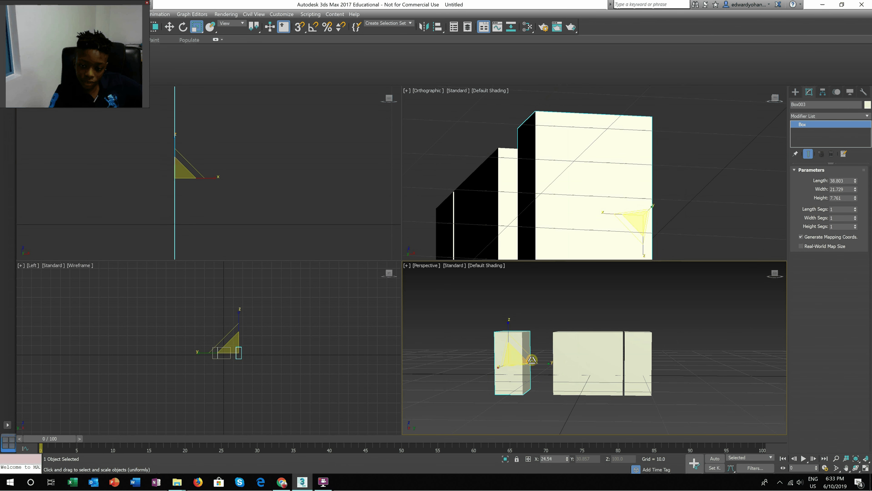
click(171, 27)
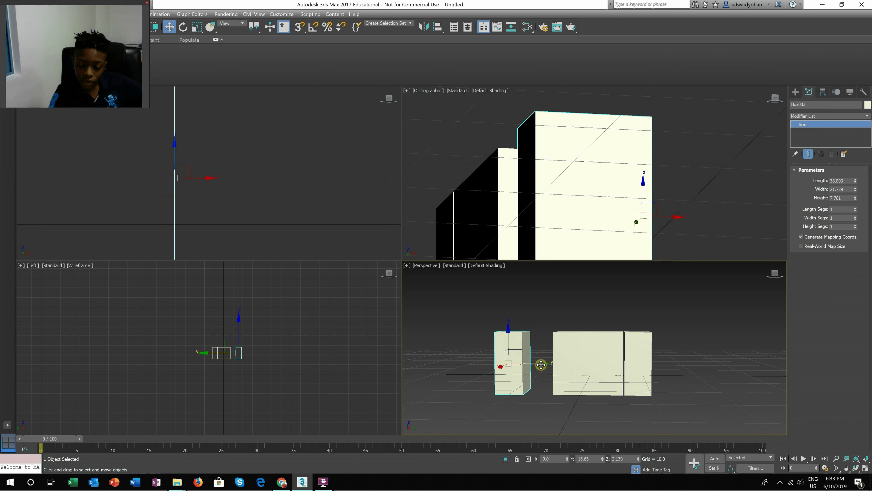
drag(541, 365, 567, 372)
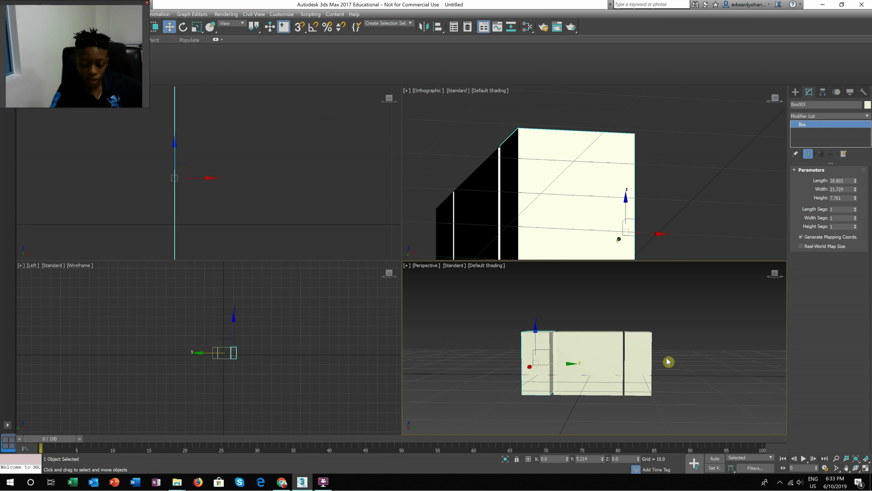
Thin the negative-Y end box and the middle box along X to about 57% scale, enlarging the middle box slightly.
scroll(668, 358, up, 3)
mouse_move(669, 359)
alt+middle_down()
mouse_move(675, 365)
mouse_move(659, 358)
alt+middle_up()
alt+middle_drag(594, 344, 658, 389)
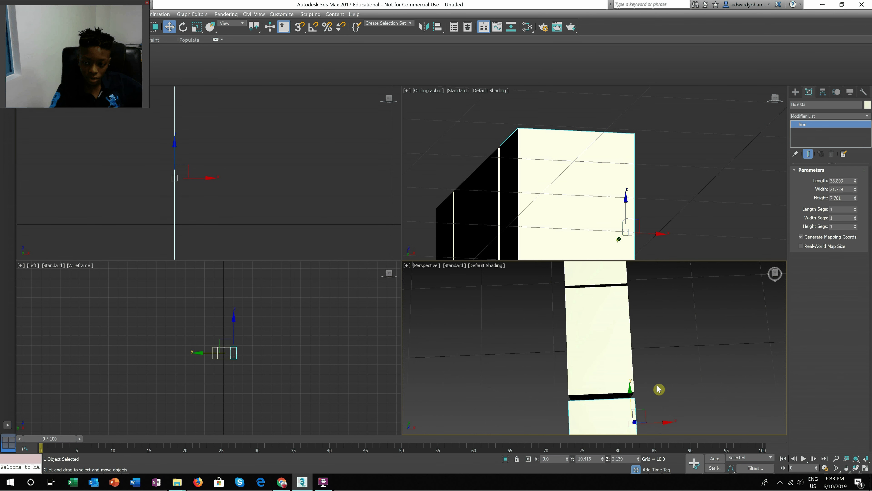
click(199, 30)
middle_drag(657, 298, 656, 286)
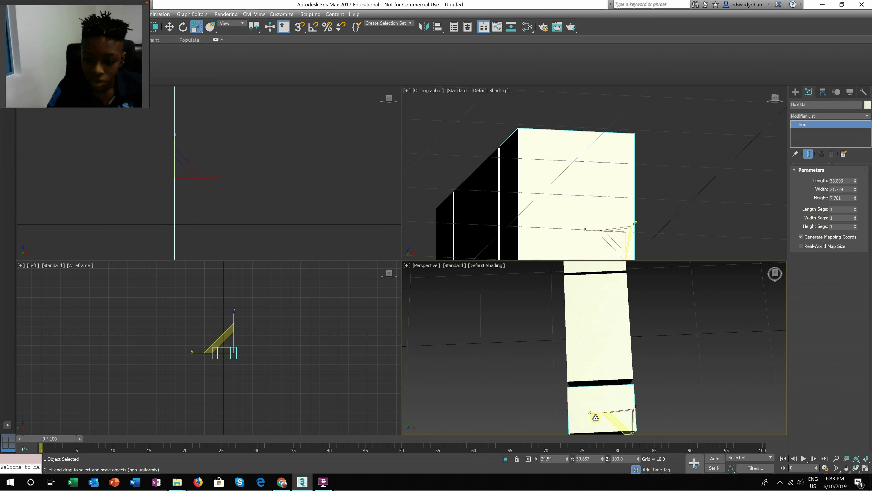
mouse_move(590, 411)
mouse_down()
mouse_move(574, 411)
mouse_move(602, 409)
mouse_up()
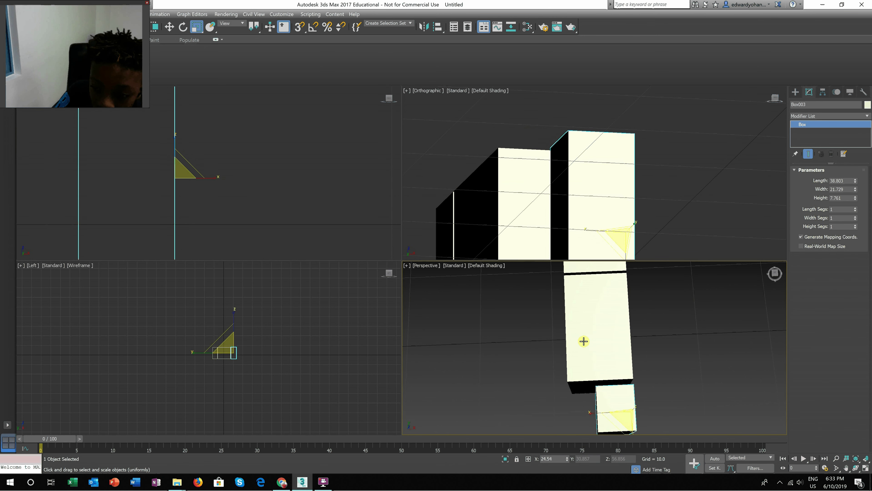
drag(584, 341, 580, 333)
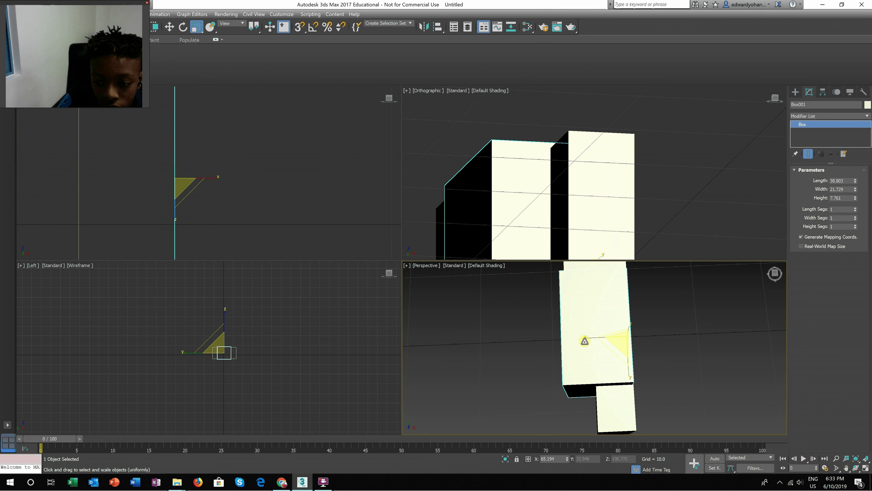
drag(587, 338, 600, 339)
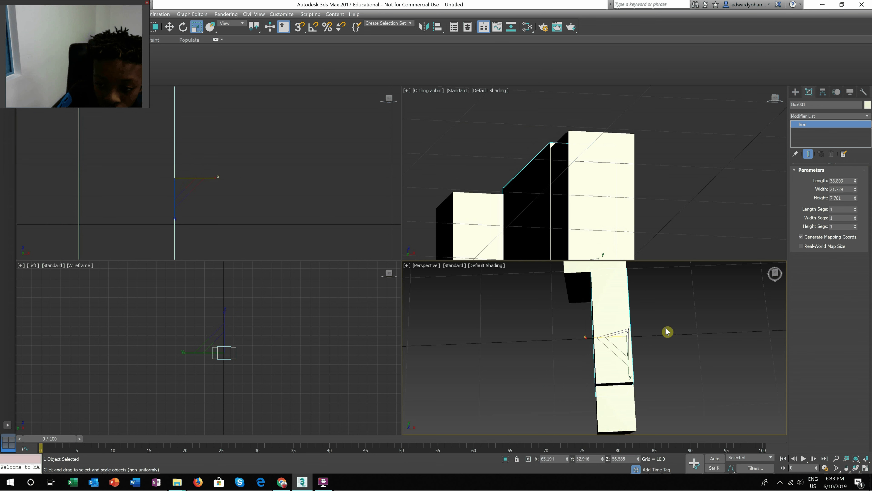
Thin the box at the positive-Y end along X to 56% of its thickness, matching the middle box.
middle_drag(675, 403, 679, 434)
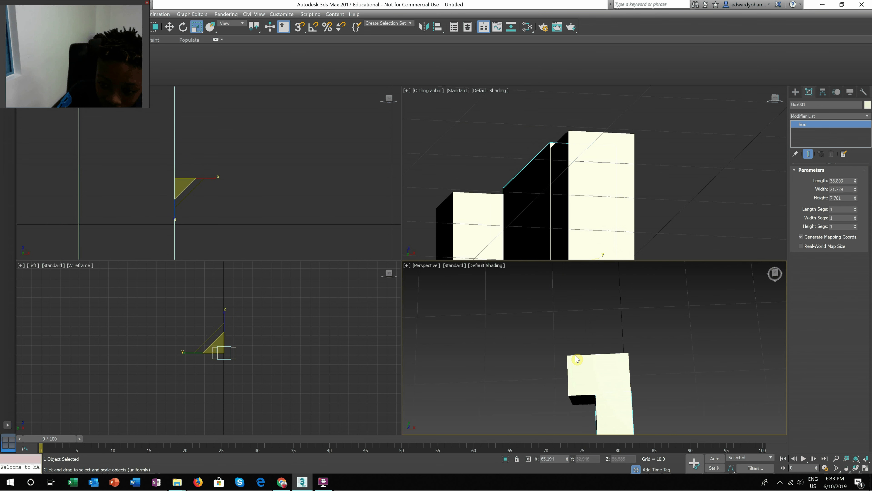
click(576, 364)
click(576, 365)
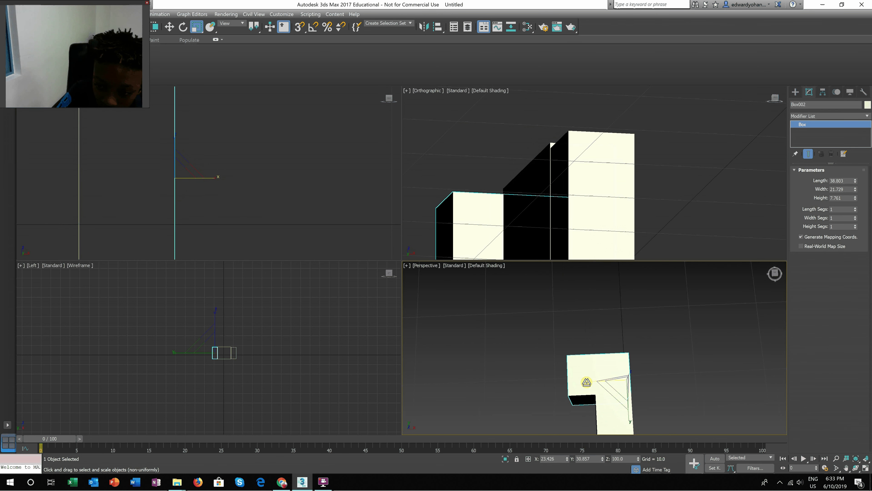
drag(587, 383, 601, 390)
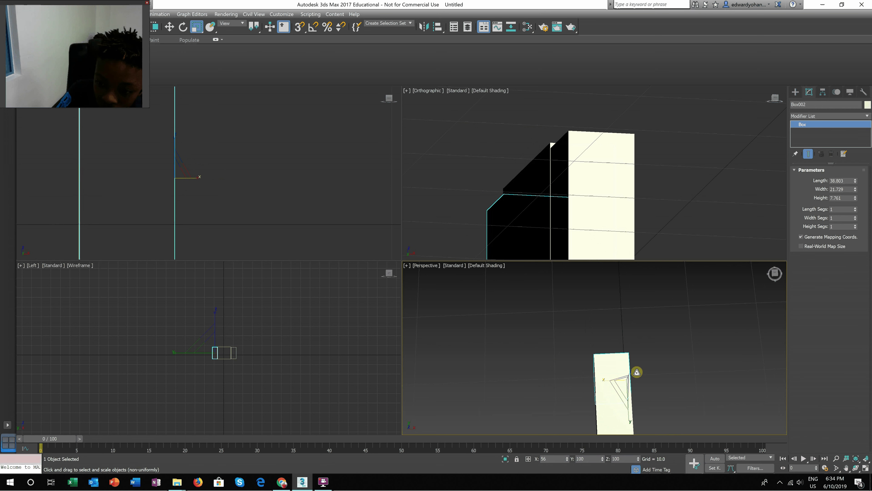
click(673, 341)
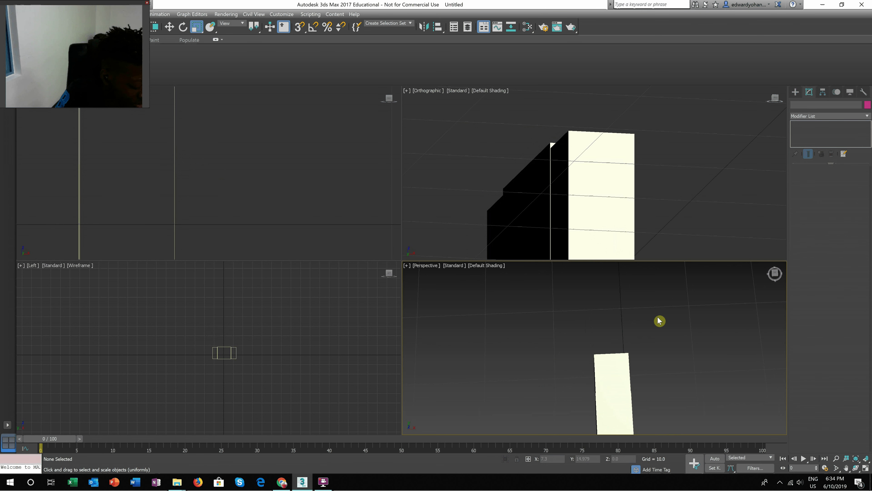
Stretch both end boxes along Z to match the middle box's height, to about 32.9% scale at positive Y and 33.3% at negative Y.
alt+middle_drag(672, 382, 551, 279)
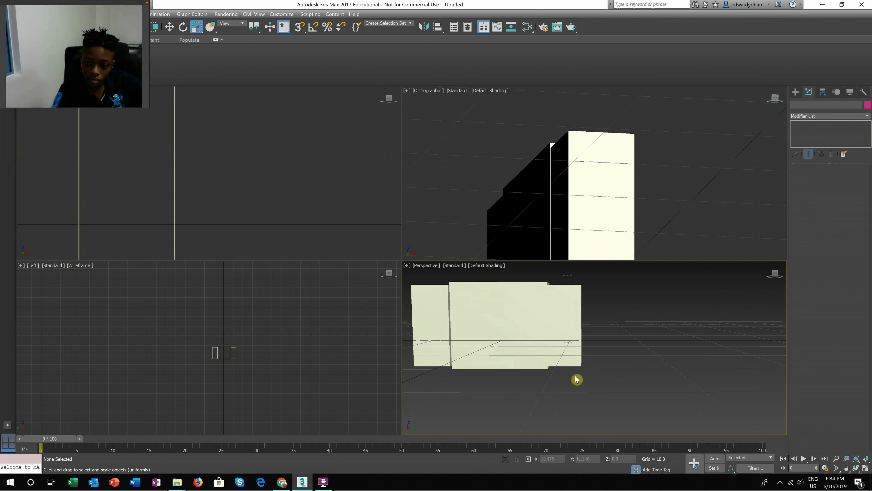
click(566, 327)
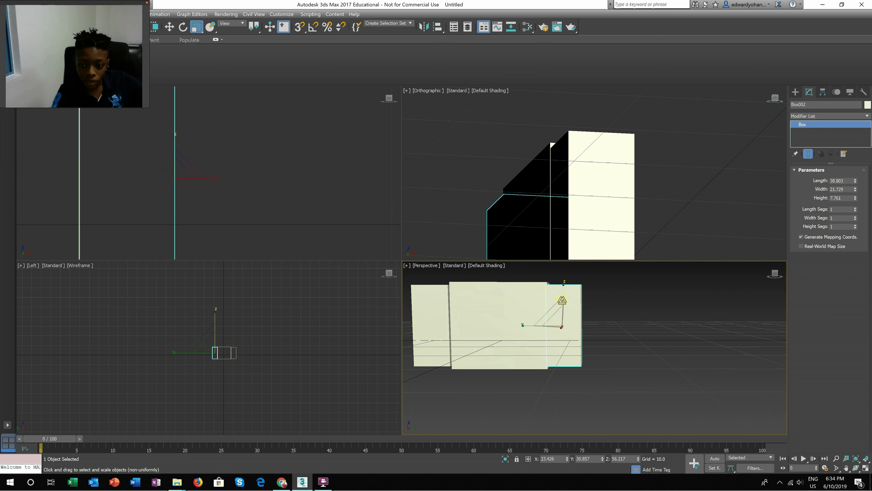
click(565, 284)
click(568, 355)
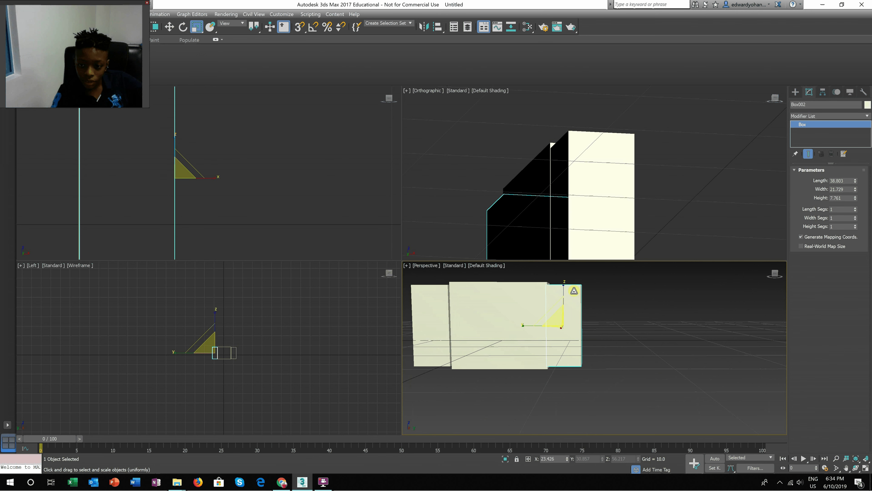
drag(564, 282, 566, 281)
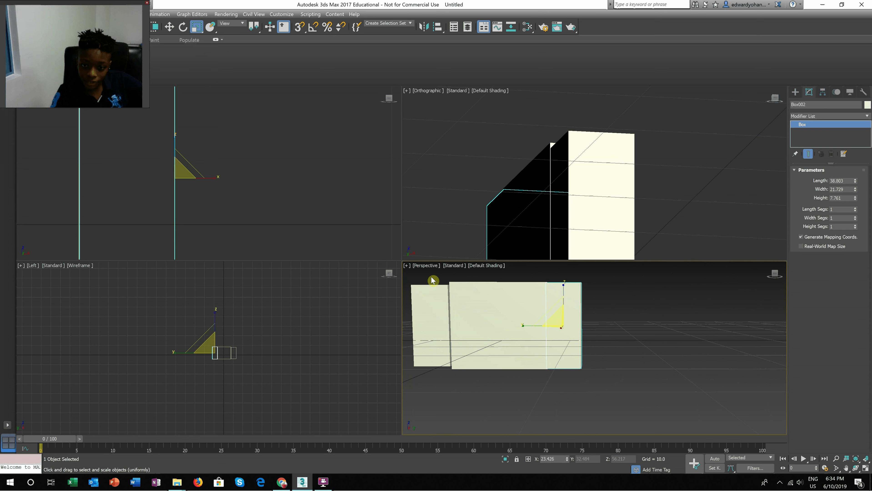
click(441, 363)
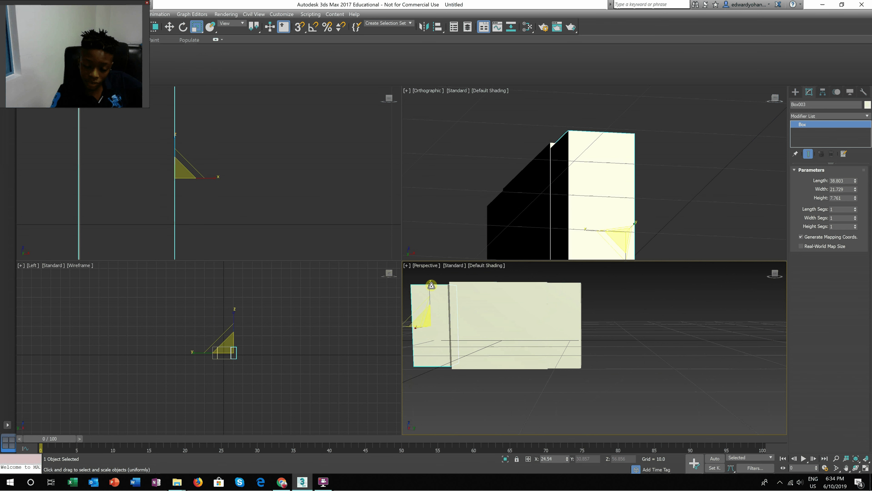
drag(428, 284, 434, 284)
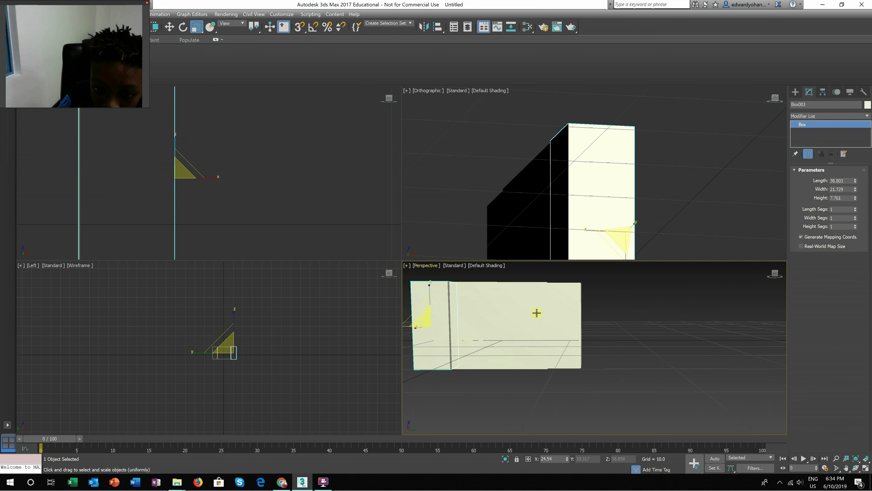
click(564, 306)
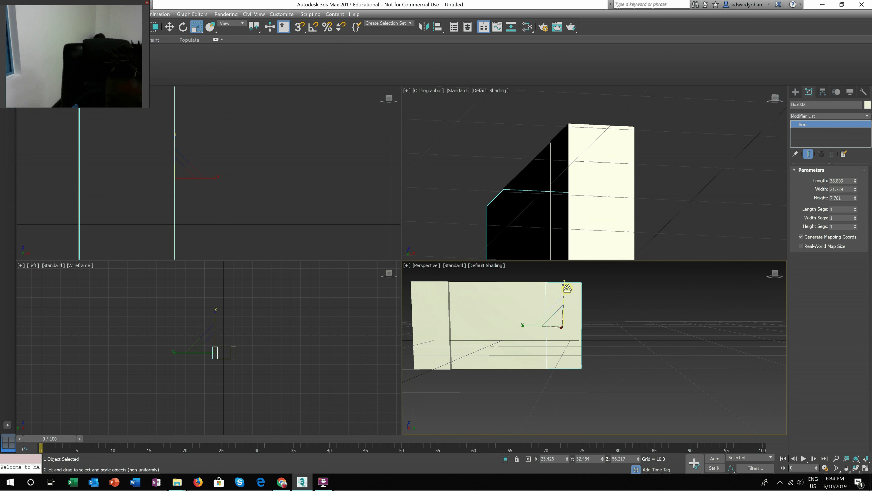
drag(566, 288, 571, 286)
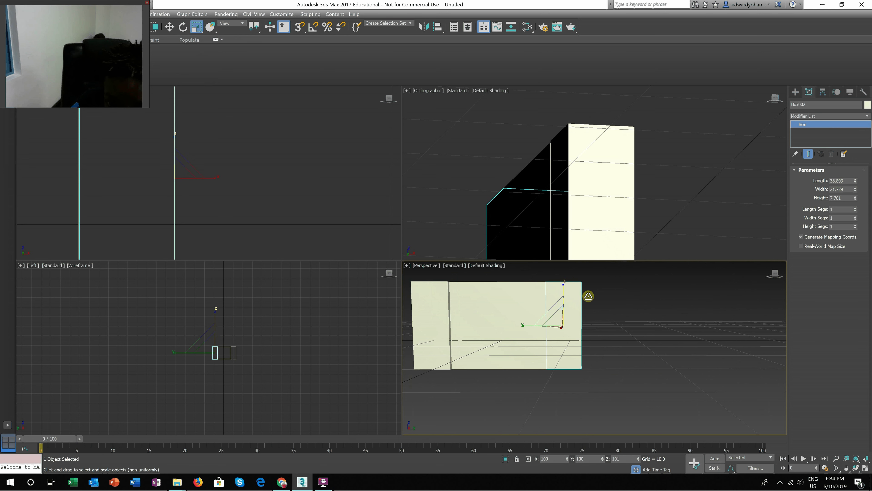
click(657, 319)
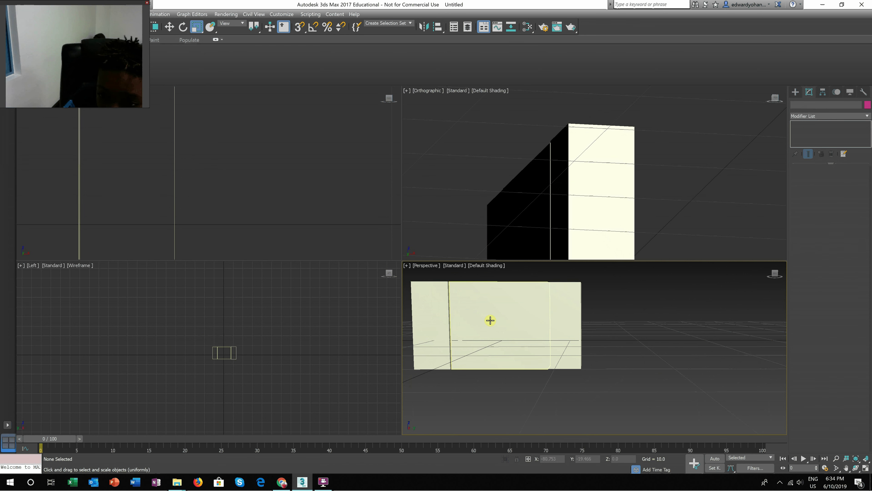
Fine-tune the positive-Y end box's thickness along X to about 56.9% scale so its faces line up with the middle box.
alt+middle_drag(493, 331, 561, 328)
click(577, 399)
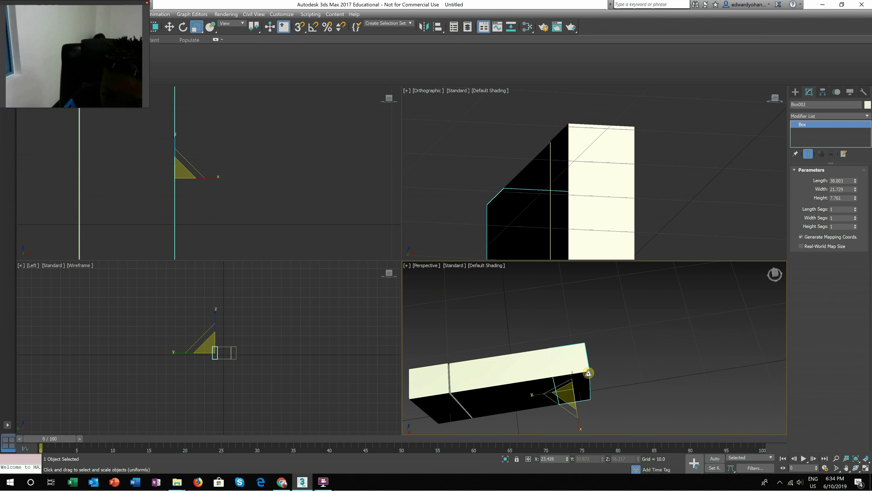
alt+middle_drag(581, 364, 563, 394)
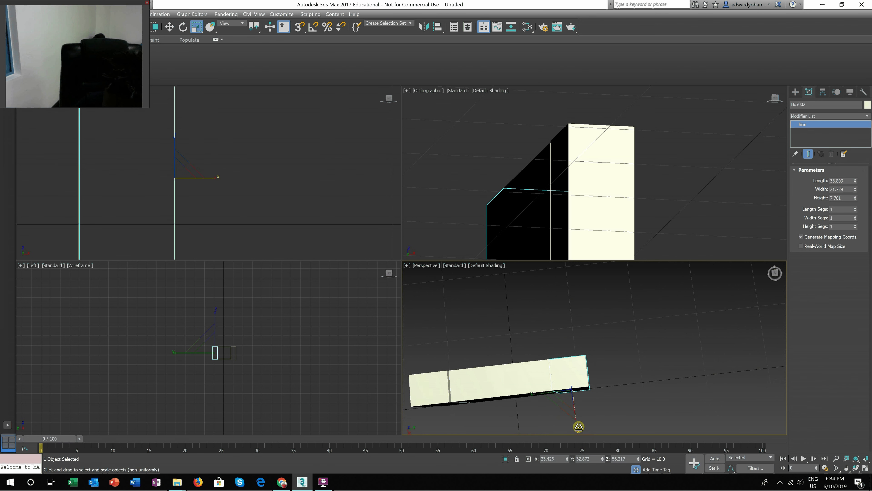
drag(578, 427, 572, 430)
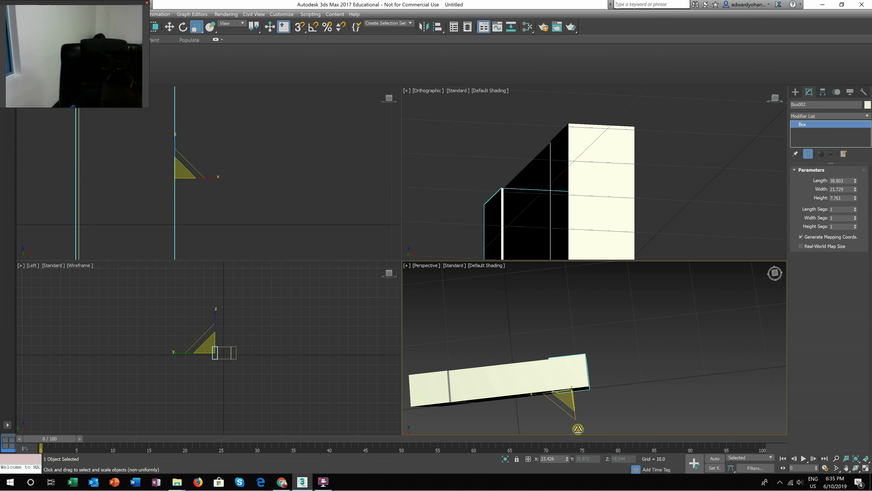
drag(577, 430, 571, 431)
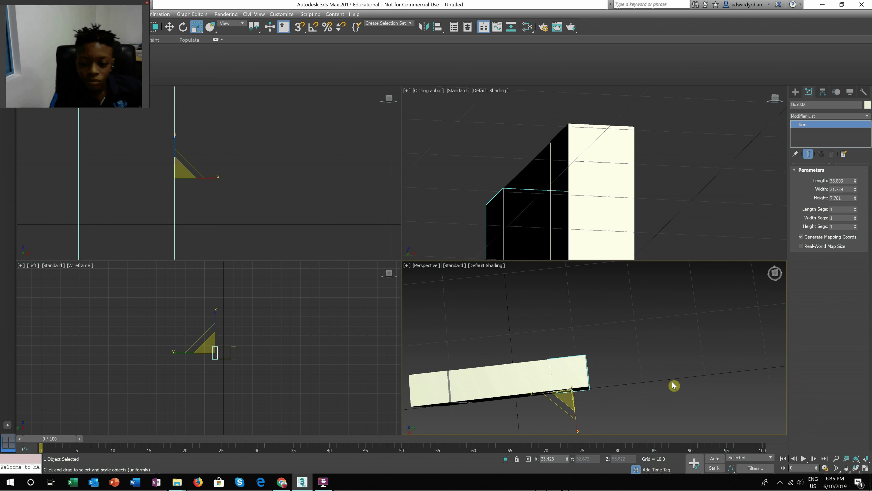
click(691, 375)
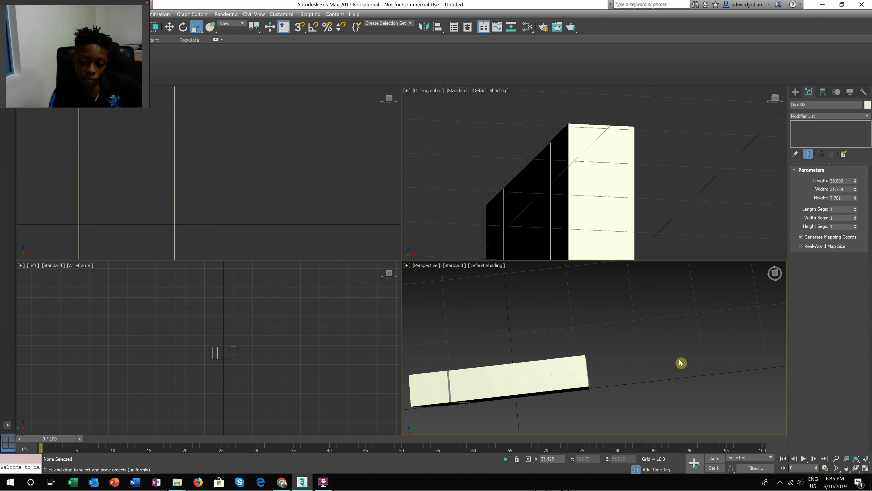
Move the positive-Y end box outward along Y by about 0.34, to Y about 9.39, leaving a thin gap beside the middle box.
click(567, 371)
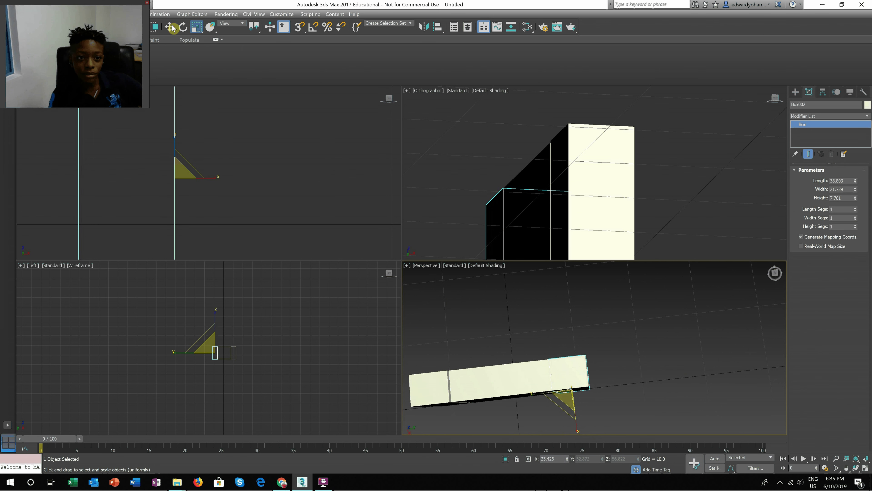
key(w)
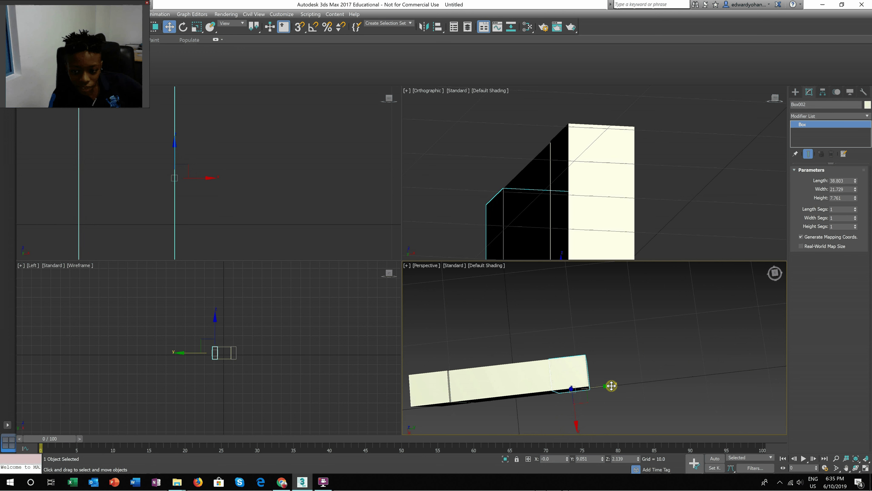
drag(612, 386, 614, 385)
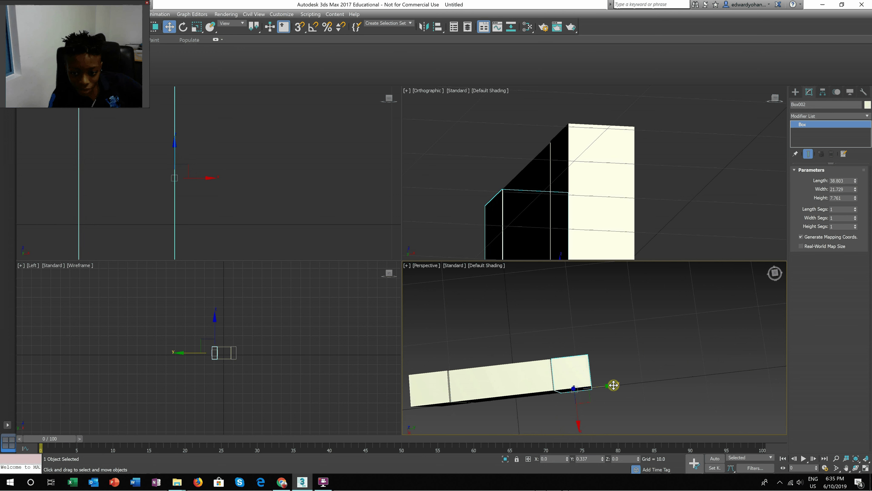
alt+middle_drag(505, 307, 669, 366)
click(669, 366)
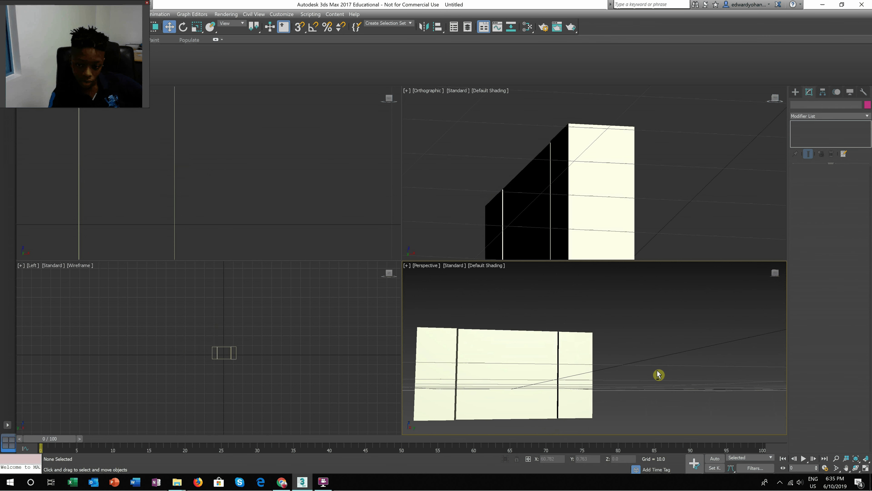
Clone the positive-Y end box straight down along Z as one Copy, placed at Z about -11.68.
key(shift+z)
key(shift+z)
key(shift+z)
key(shift+z)
key(shift+z)
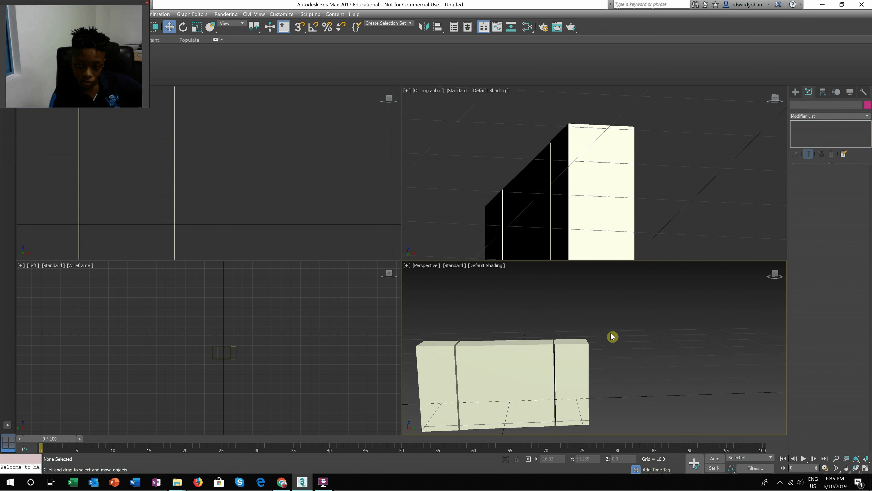
drag(600, 454, 599, 454)
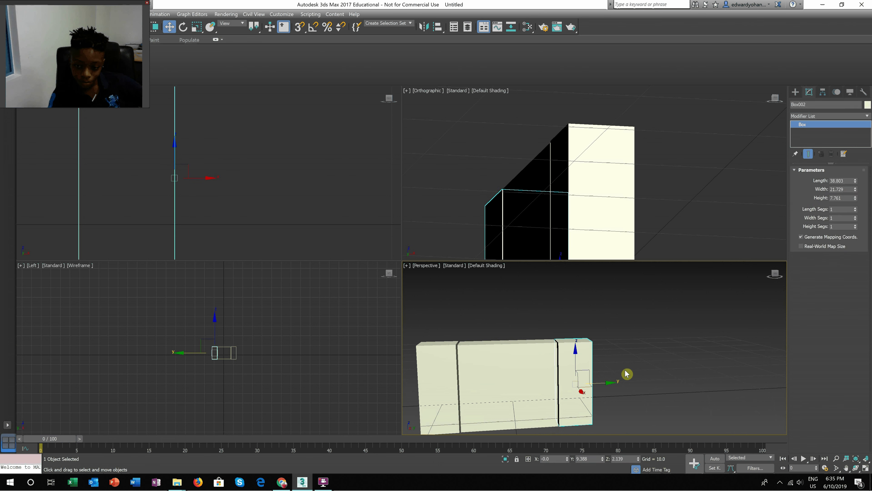
click(596, 347)
click(577, 391)
alt+middle_drag(607, 351, 604, 349)
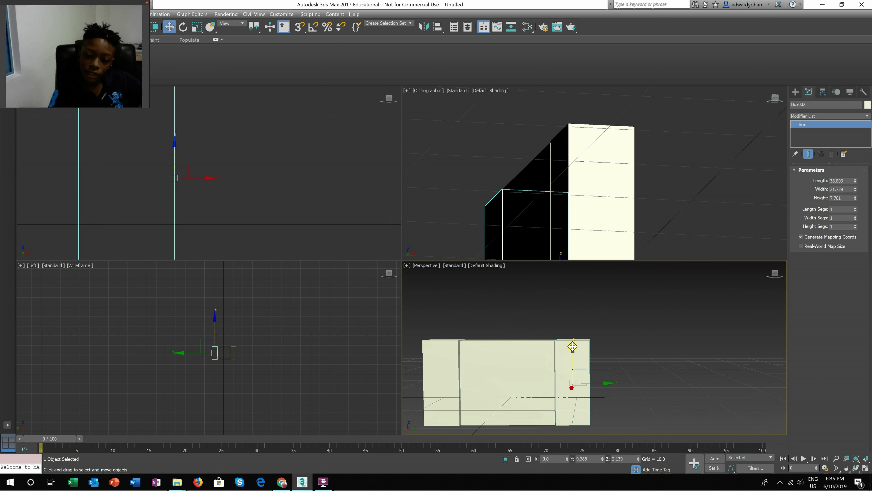
mouse_move(573, 347)
shift+mouse_down()
mouse_move(575, 417)
mouse_move(559, 444)
mouse_move(645, 396)
shift+mouse_up()
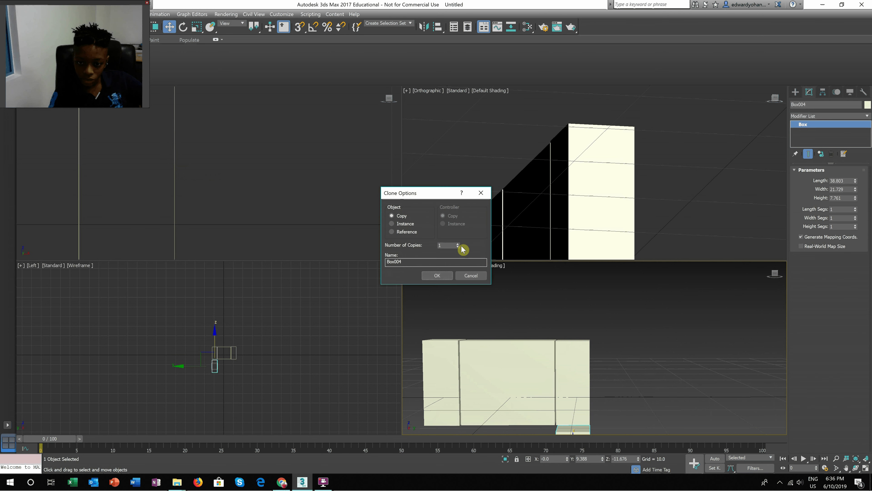
click(439, 276)
Move the copied box under the positive-Y half of the middle box as a leg, at Y about 4.09 and Z about -10.49.
middle_drag(671, 405, 667, 343)
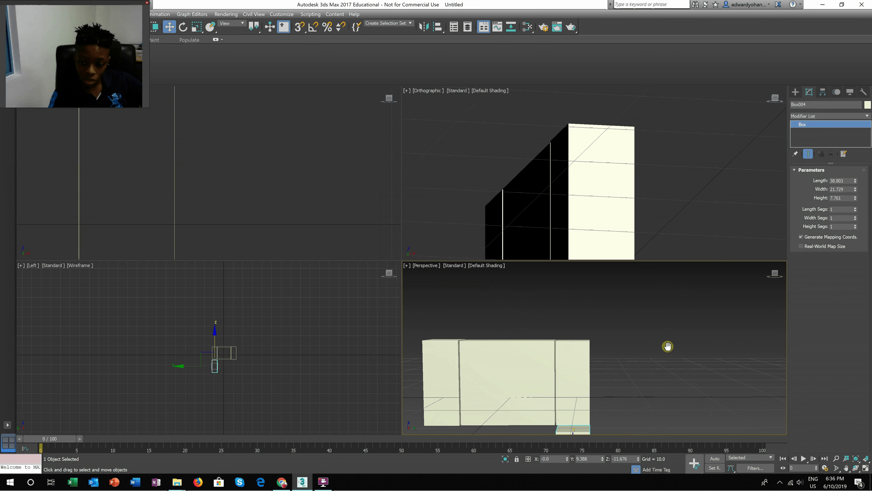
drag(594, 409, 570, 395)
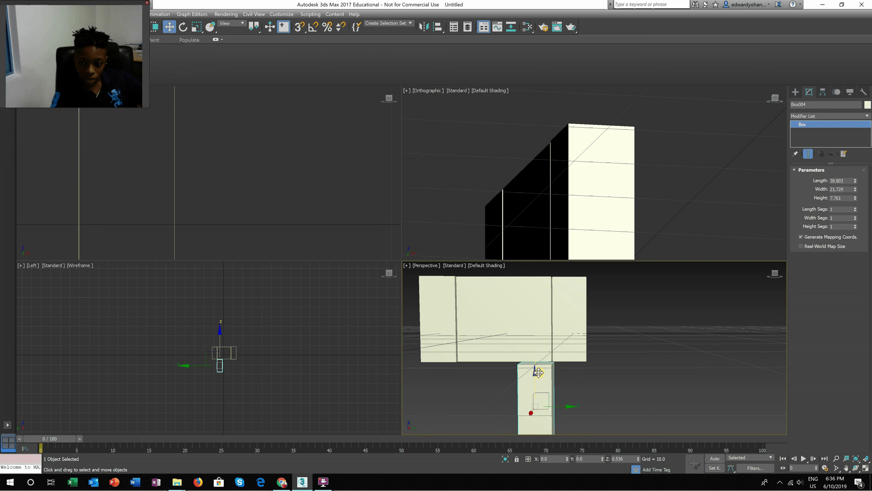
drag(535, 376, 542, 373)
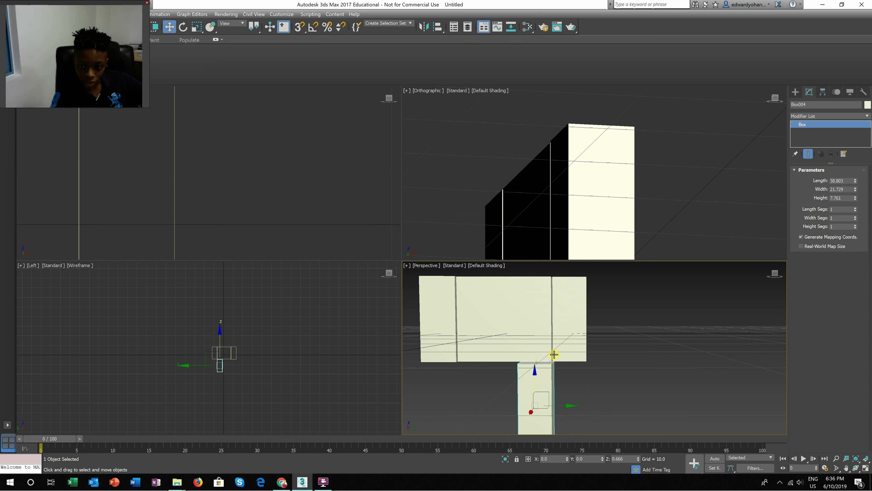
alt+middle_drag(569, 339, 567, 339)
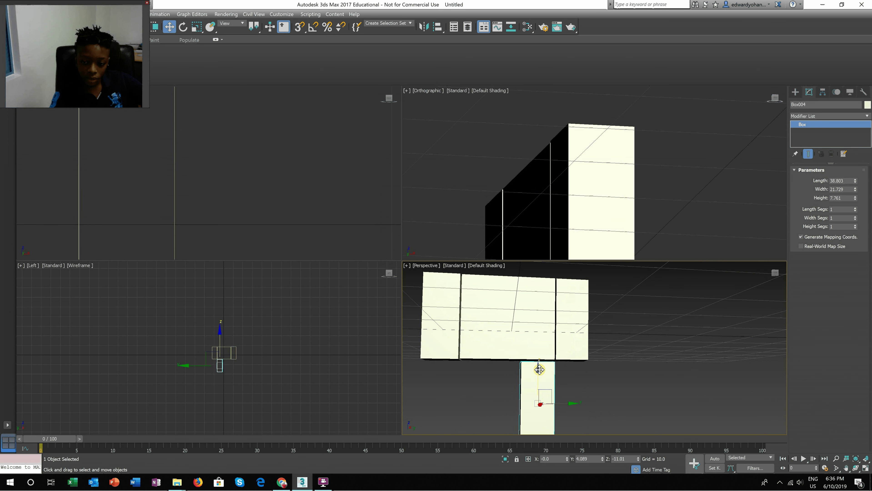
mouse_move(539, 370)
mouse_down()
mouse_move(554, 329)
mouse_move(537, 372)
mouse_move(543, 366)
mouse_up()
scroll(542, 366, up, 4)
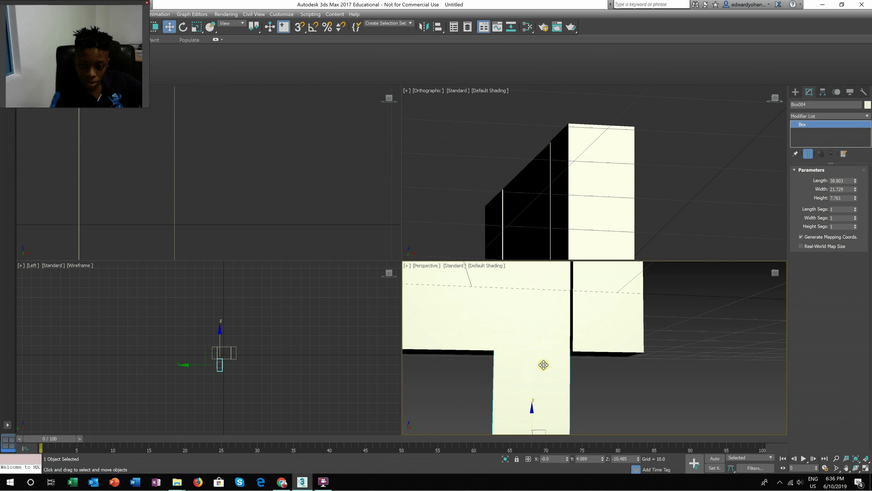
mouse_move(533, 367)
alt+middle_down()
mouse_move(526, 368)
mouse_move(538, 368)
alt+middle_up()
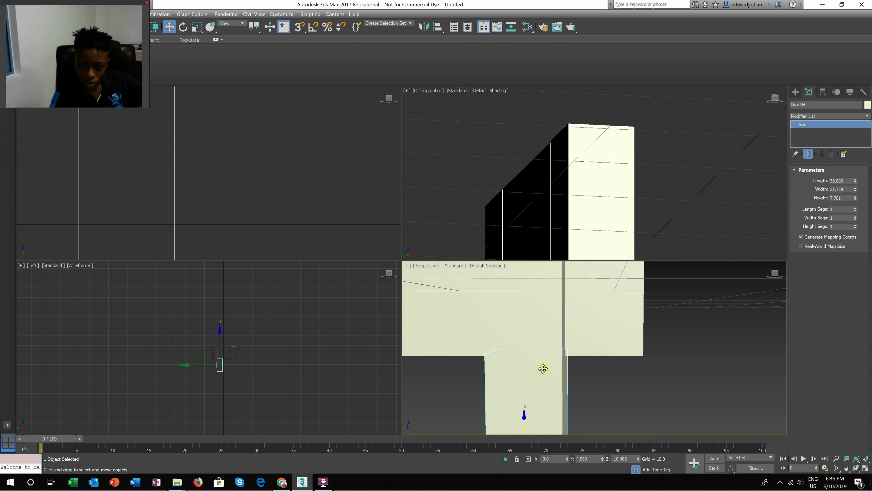
middle_drag(501, 337, 602, 362)
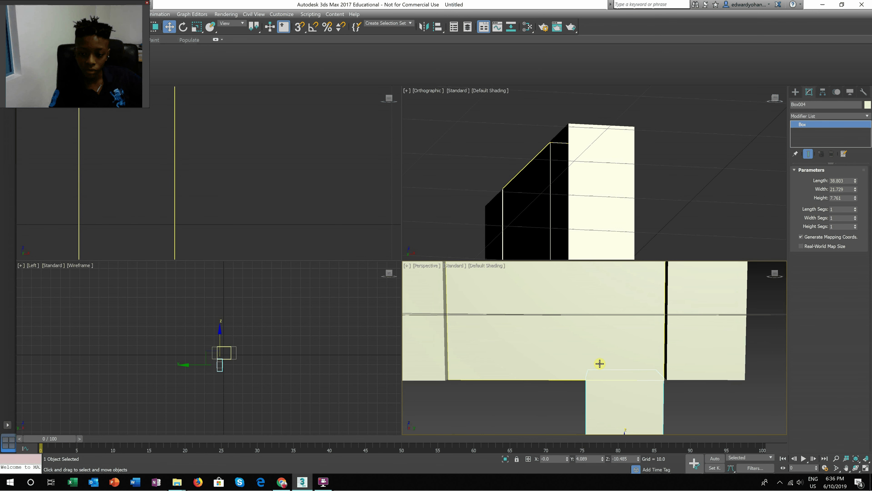
Clone the negative-Y arm box straight down along Z as one Copy, placed at Z about -11.42.
scroll(599, 364, down, 4)
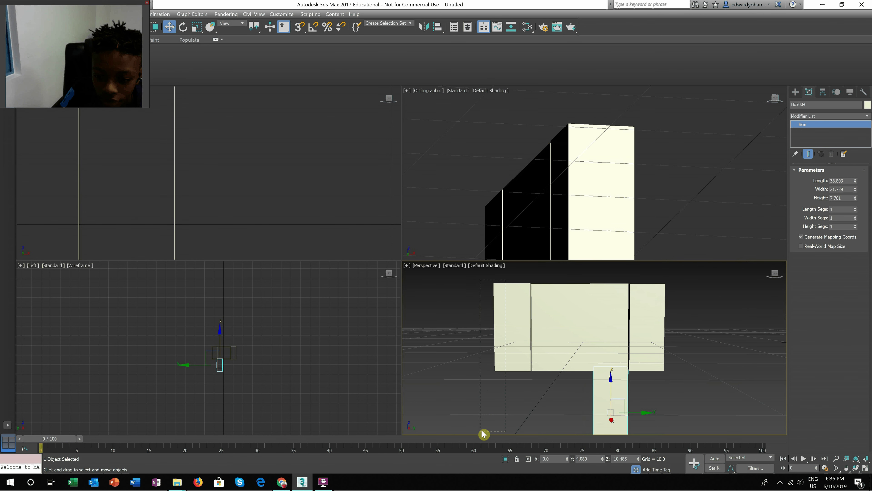
click(503, 367)
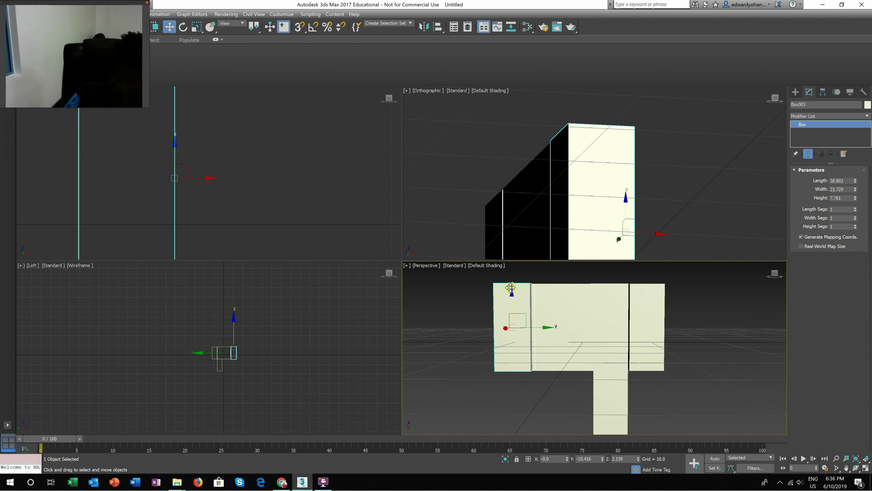
mouse_move(515, 288)
shift+mouse_down()
mouse_move(513, 392)
mouse_move(513, 376)
shift+mouse_up()
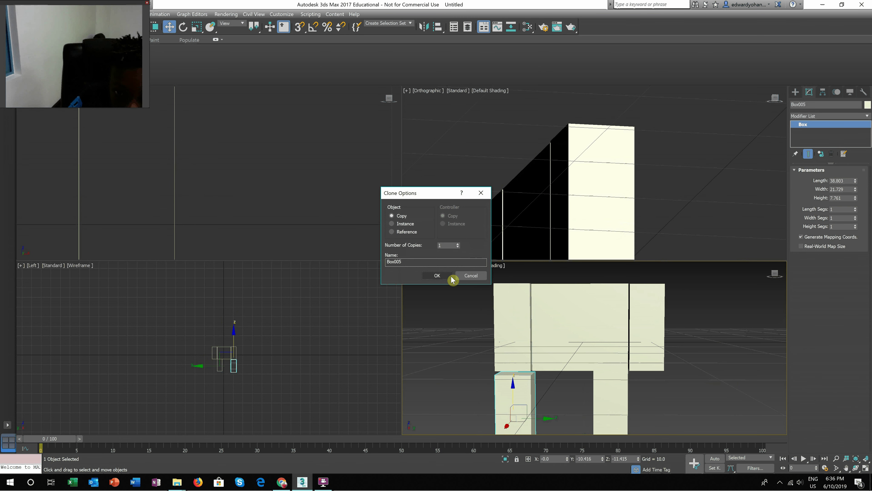
Move the copied box under the negative-Y half of the torso as the second leg, at Y about -3.31 and Z about -10.54.
drag(549, 417, 600, 417)
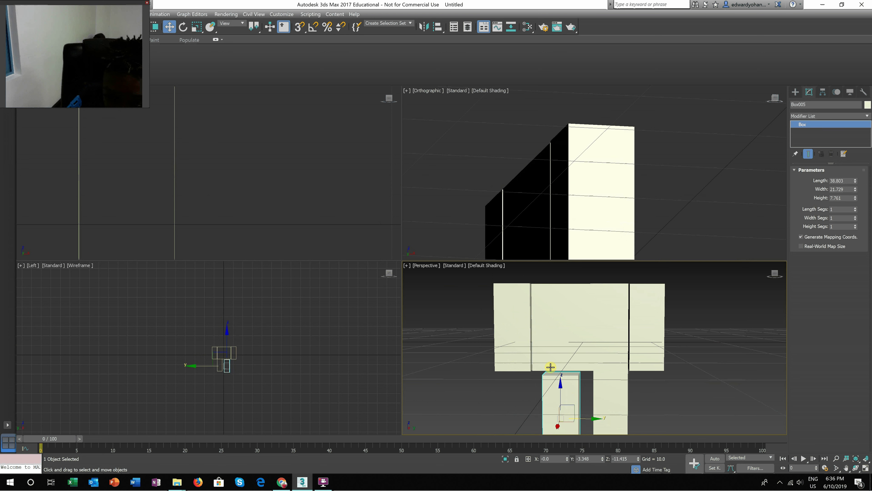
drag(561, 387, 560, 379)
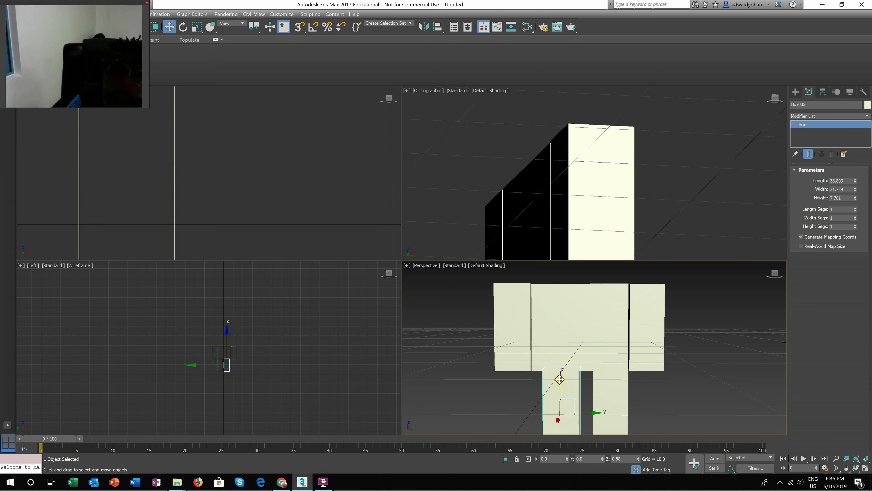
click(709, 439)
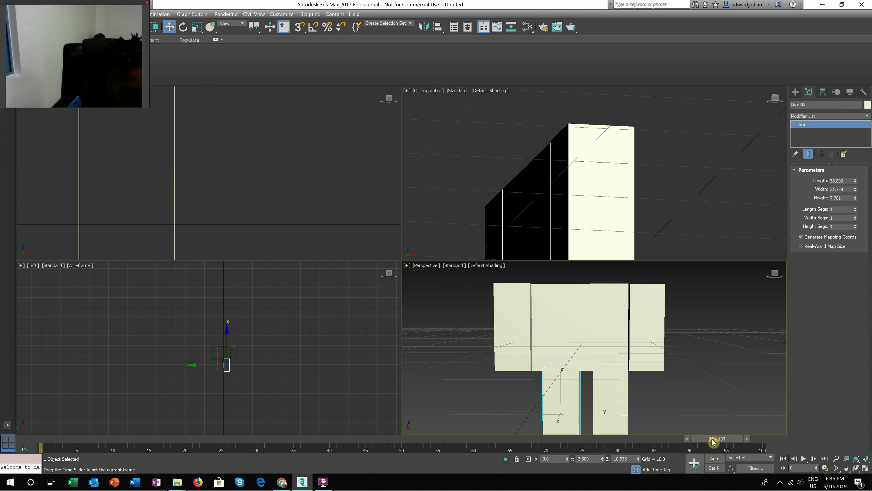
click(681, 395)
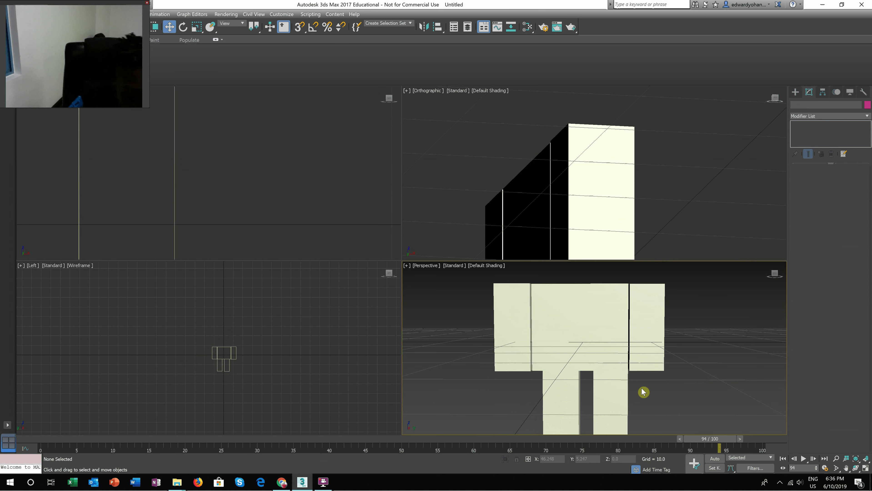
Move the positive-Y leg inward to Y about 2.60 and Z about -10.63, leaving a thin gap between the legs.
alt+middle_drag(671, 380, 611, 377)
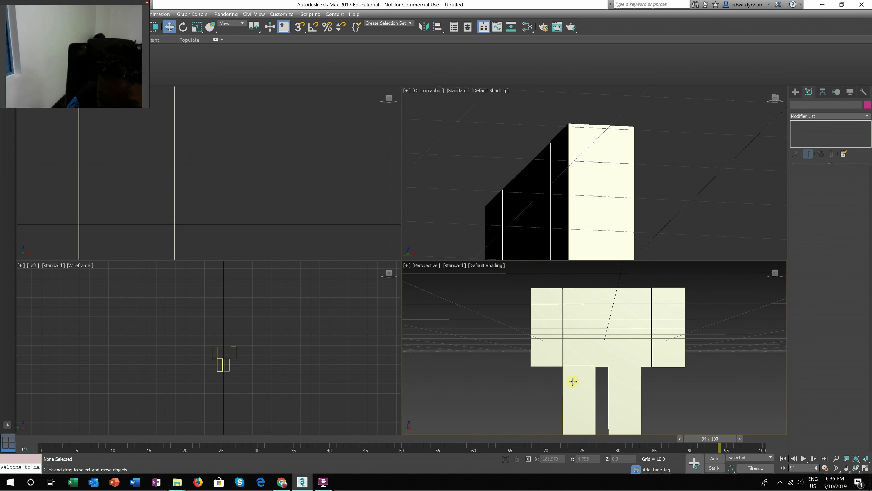
click(639, 388)
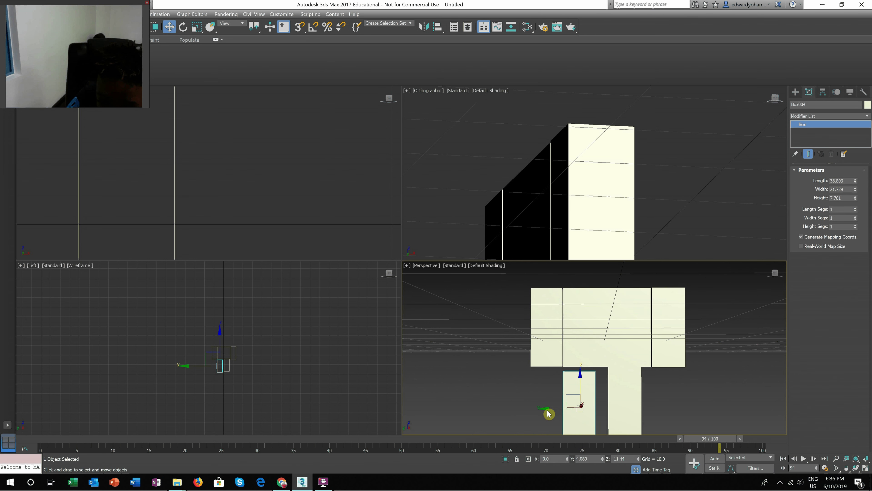
drag(547, 409, 556, 408)
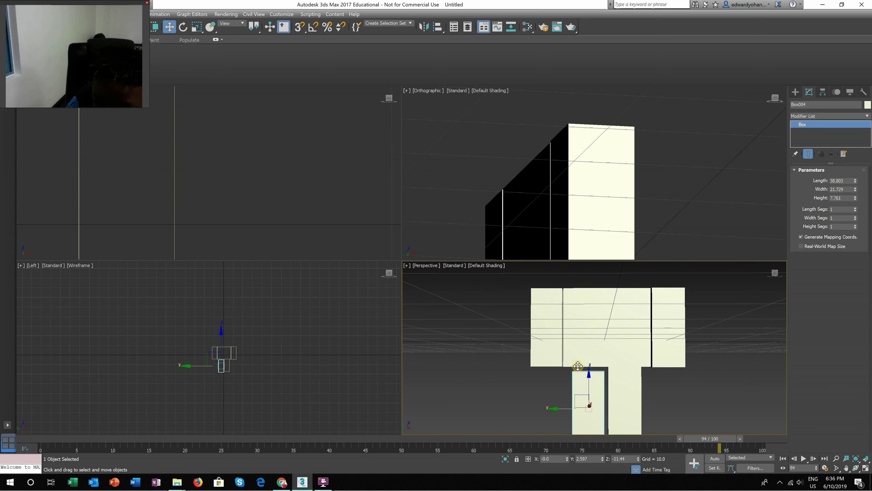
drag(589, 376, 582, 372)
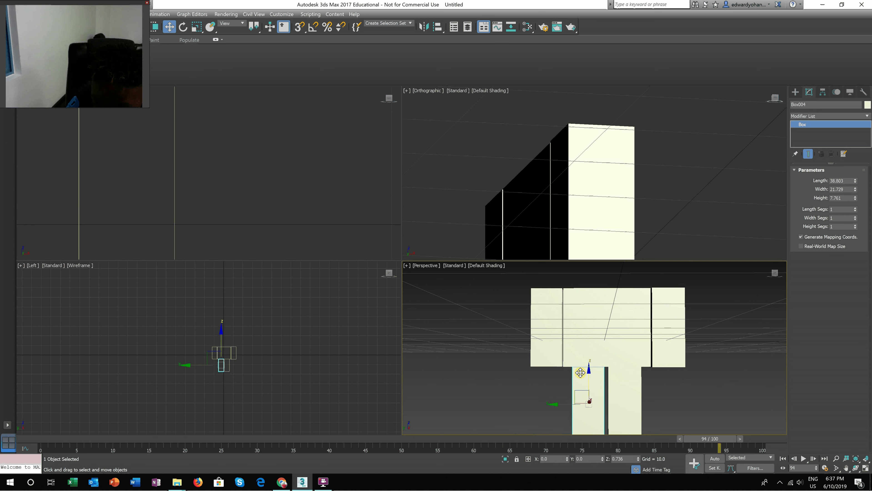
click(616, 377)
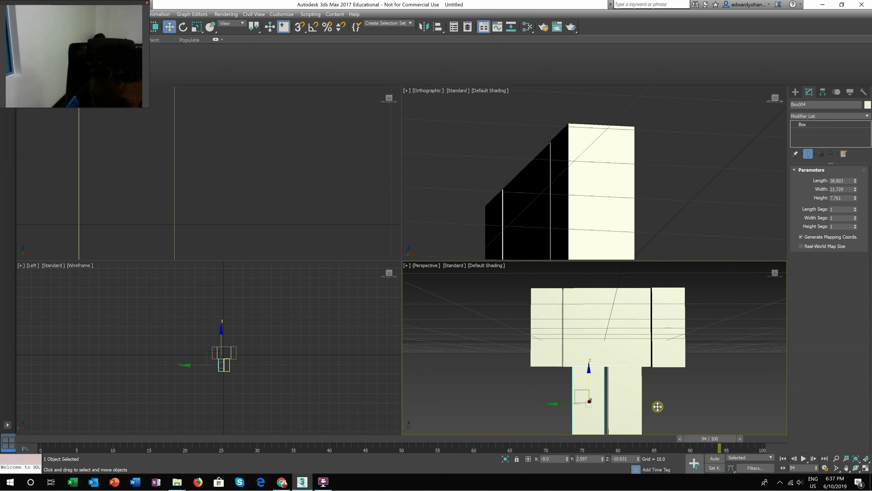
click(701, 417)
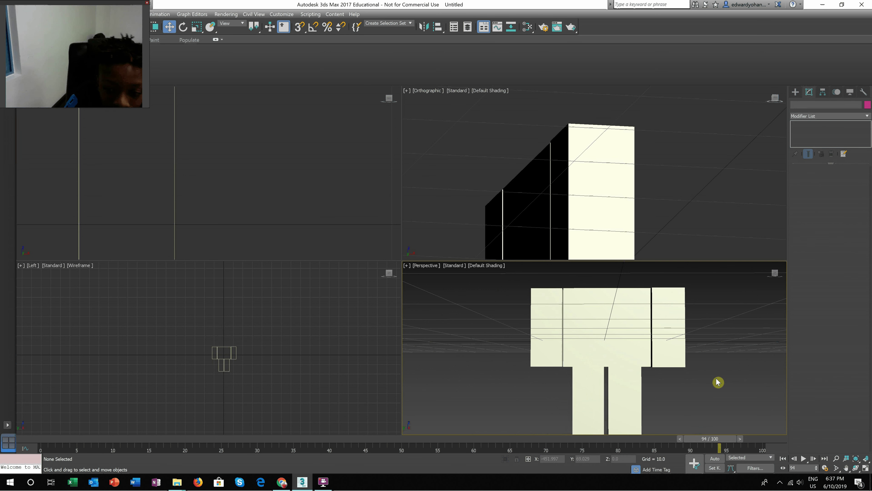
Scale both legs together along Y until their outer sides line up with the sides of the torso.
alt+middle_drag(647, 375, 721, 276)
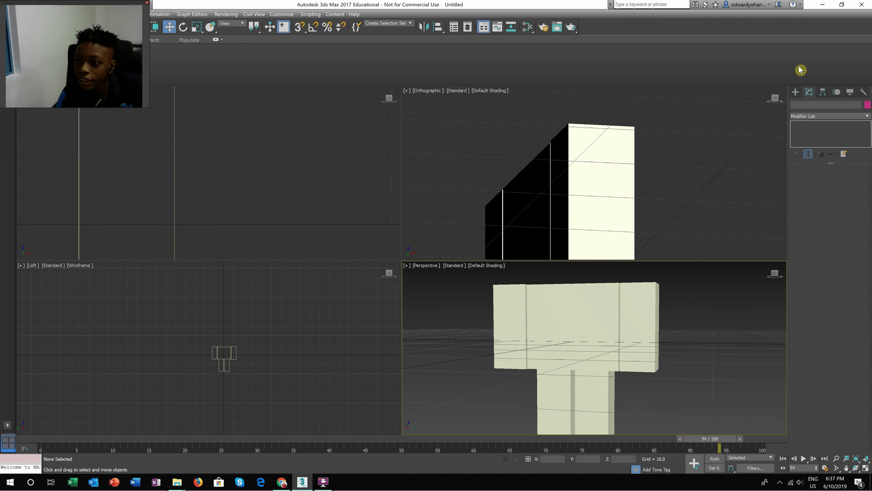
click(795, 92)
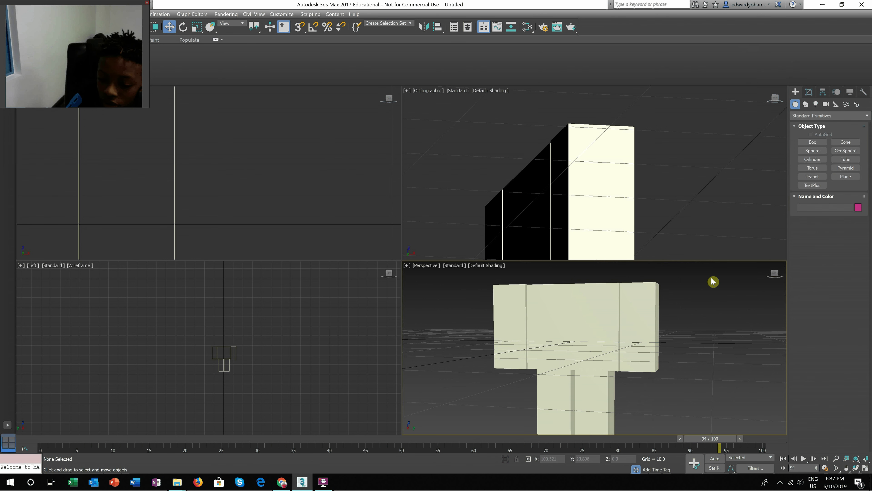
alt+middle_drag(682, 296, 612, 305)
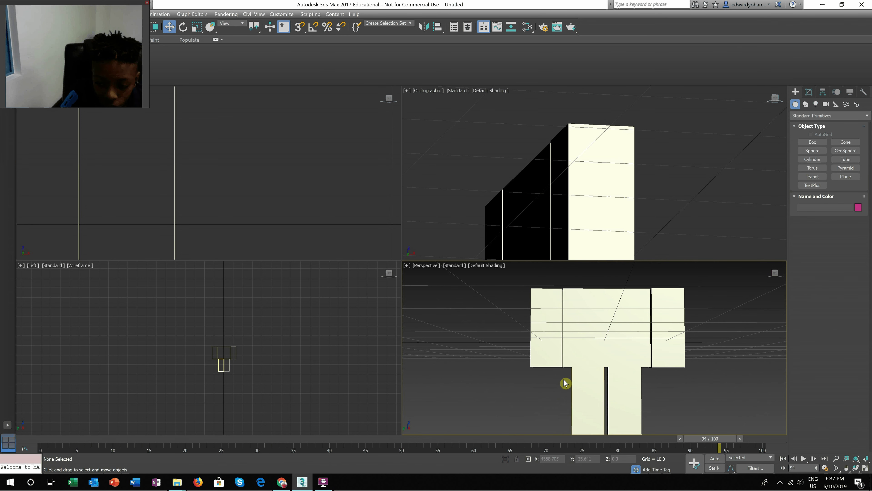
drag(563, 381, 610, 394)
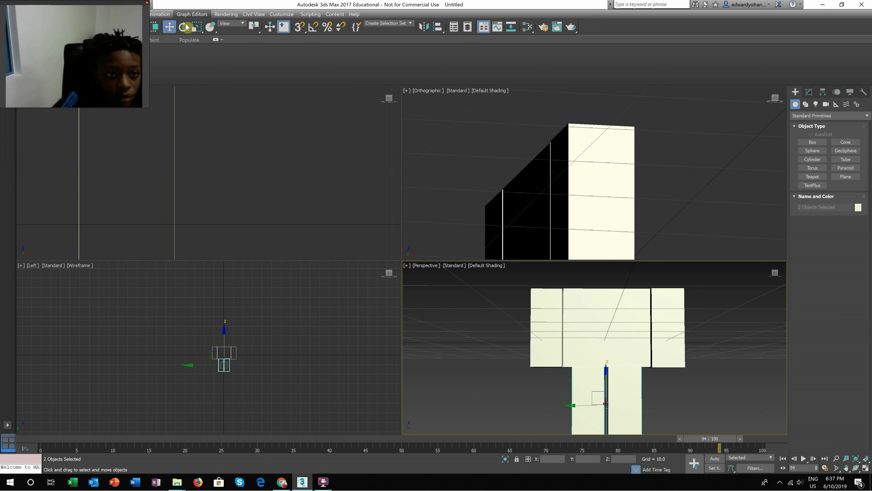
click(199, 29)
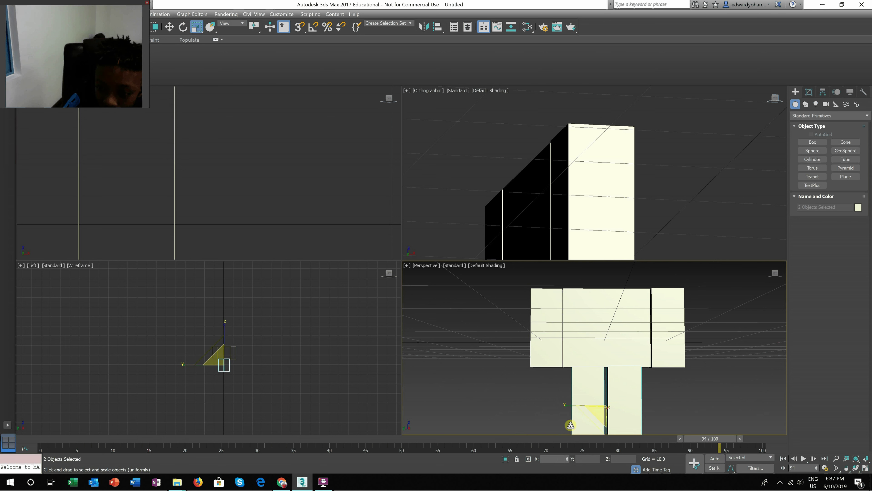
mouse_move(563, 405)
mouse_down()
mouse_move(549, 411)
mouse_move(560, 413)
mouse_up()
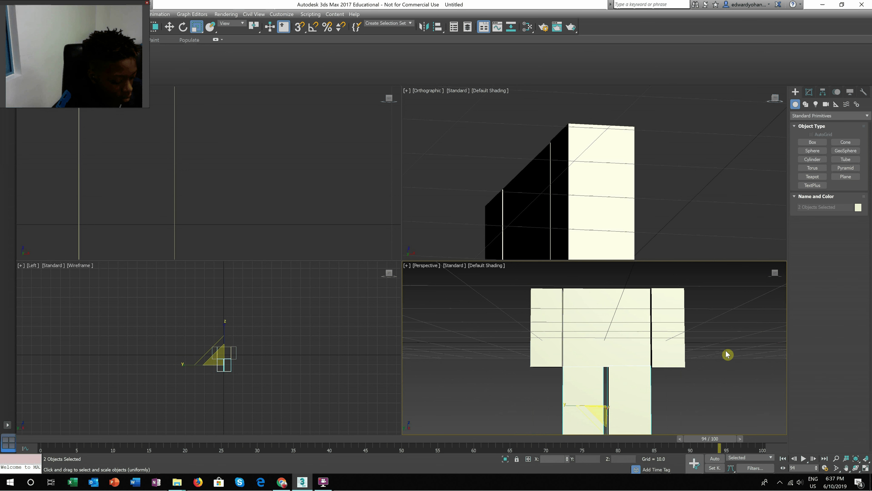
Lower both legs together by about 0.21 along Z beneath the torso, then clear the selection.
alt+middle_drag(712, 352, 517, 399)
click(678, 373)
drag(517, 395, 711, 419)
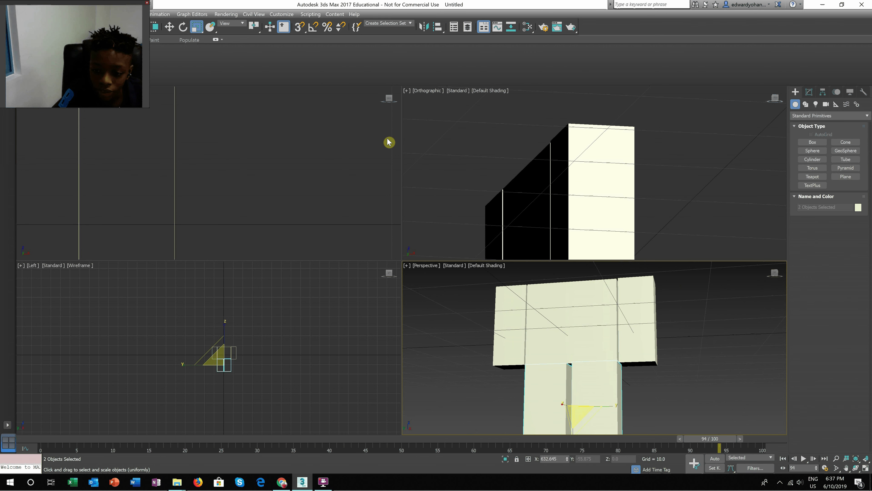
click(170, 28)
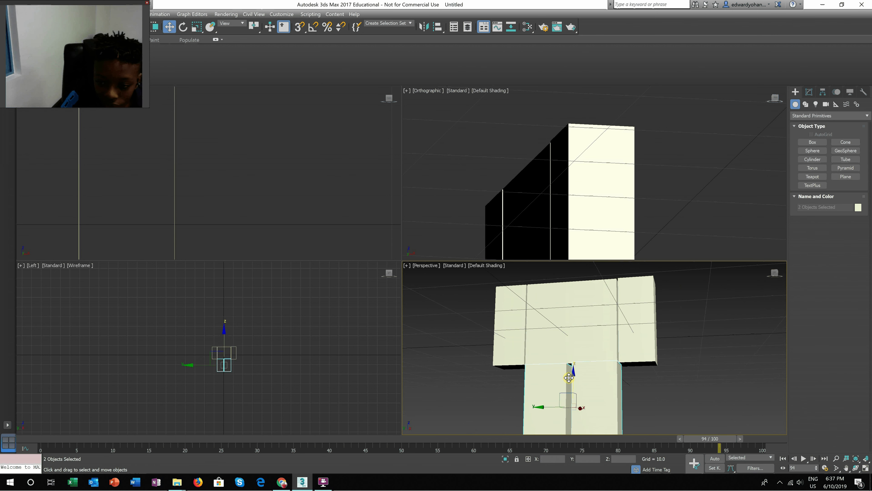
drag(569, 378, 574, 375)
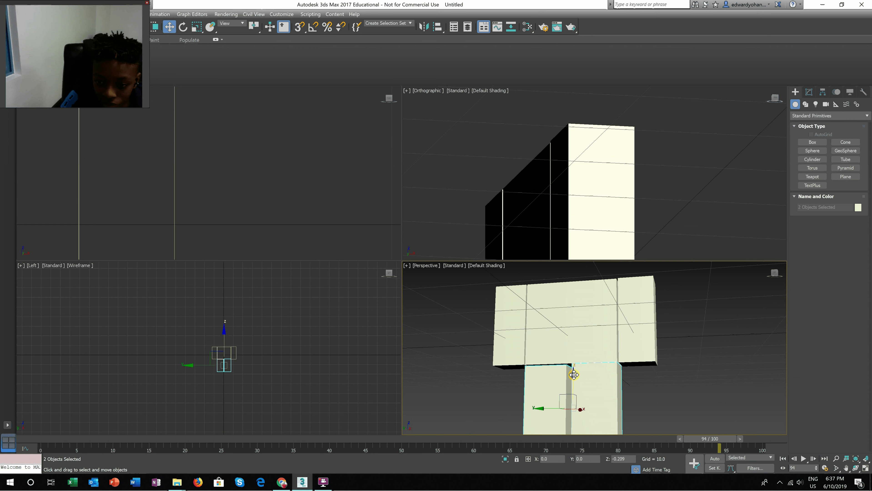
alt+middle_drag(674, 355, 691, 364)
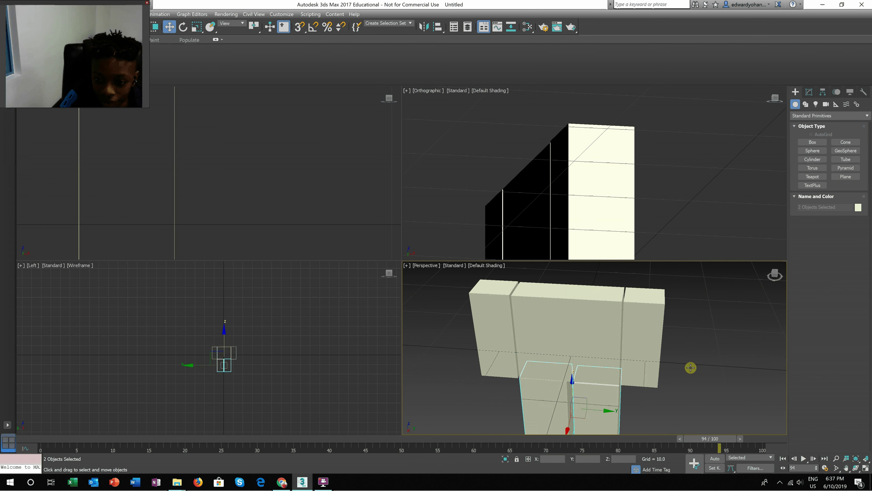
click(705, 360)
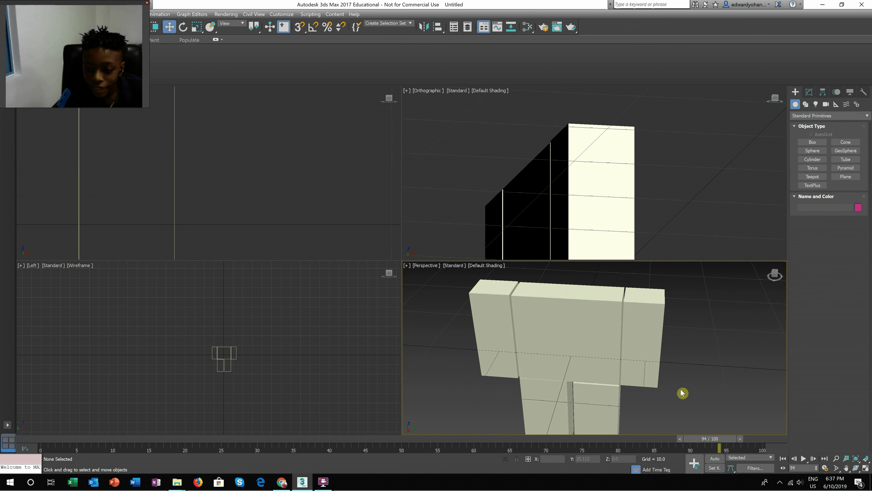
Raise only the positive-Y leg slightly along Z, to about -10.74, so its top lines up with the other leg.
alt+middle_drag(687, 330, 515, 364)
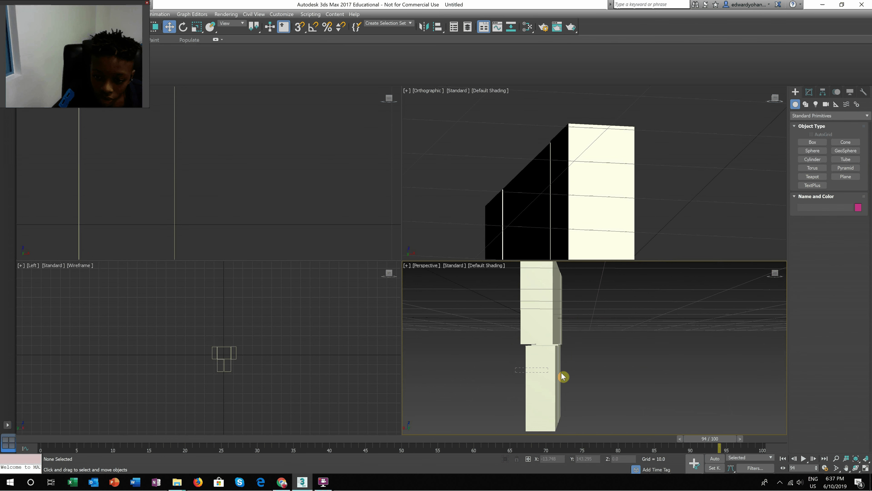
drag(565, 372, 567, 371)
alt+middle_drag(626, 361, 509, 382)
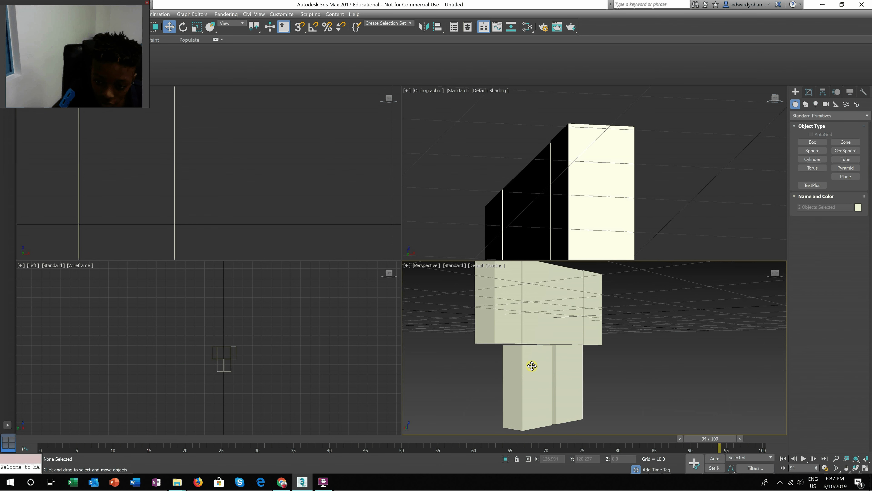
click(519, 361)
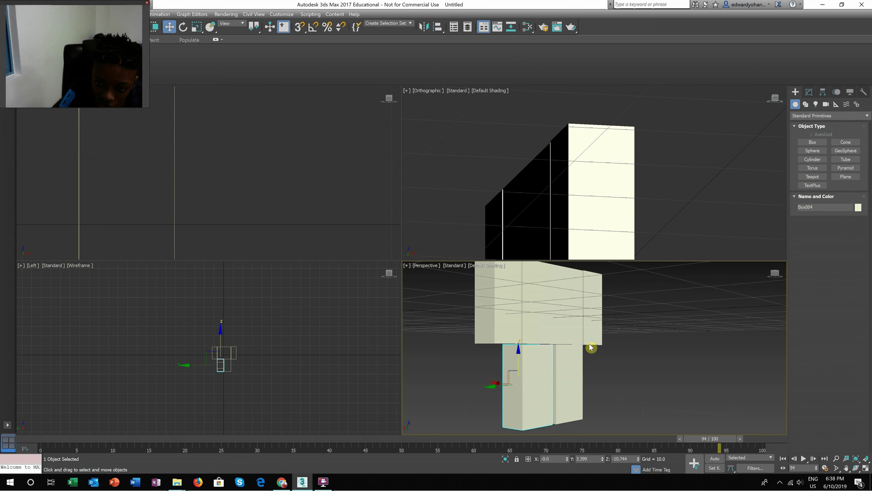
Lower the positive-Y leg by about 0.07 along Z, to Z about -10.81, leaving a thin gap under the torso.
alt+middle_drag(590, 344, 622, 350)
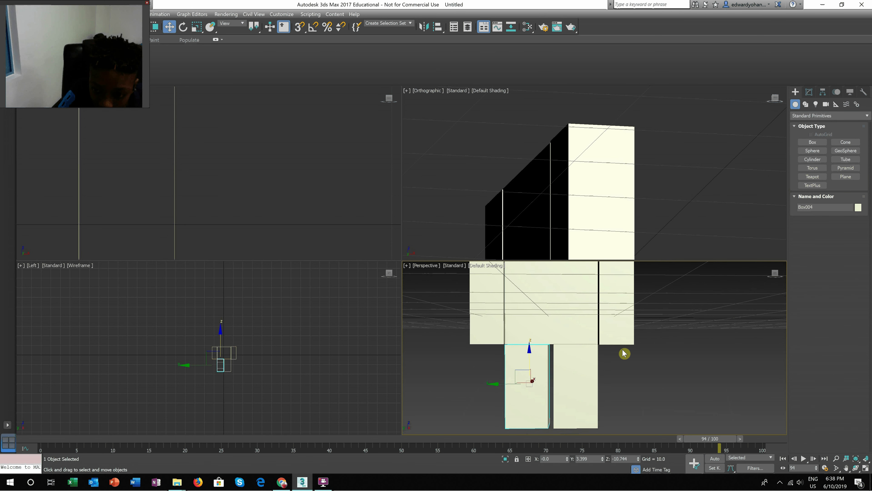
scroll(581, 353, up, 5)
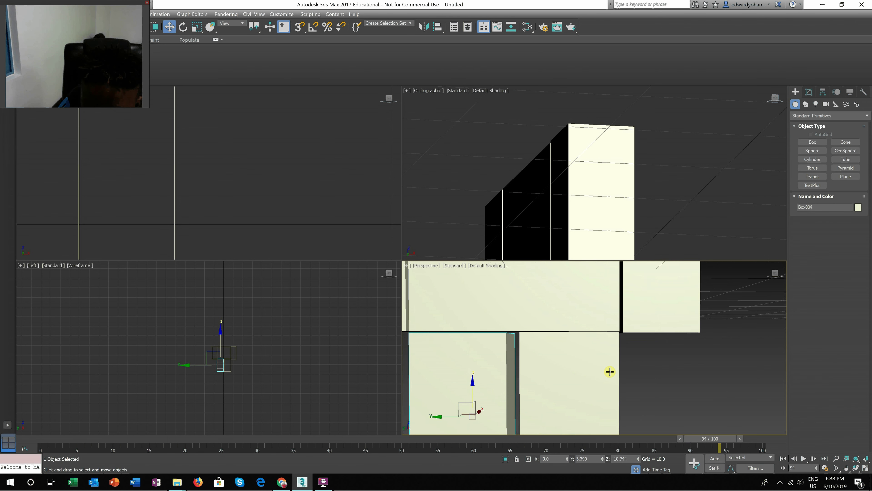
scroll(611, 380, down, 4)
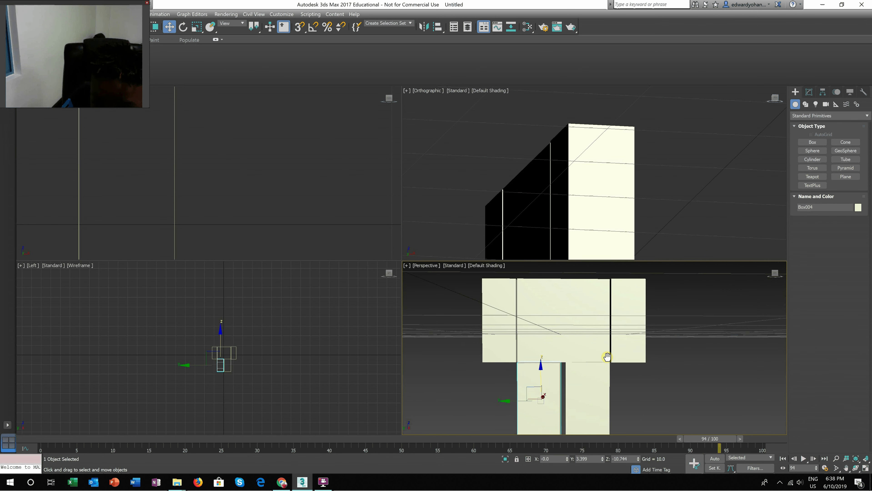
scroll(553, 374, up, 4)
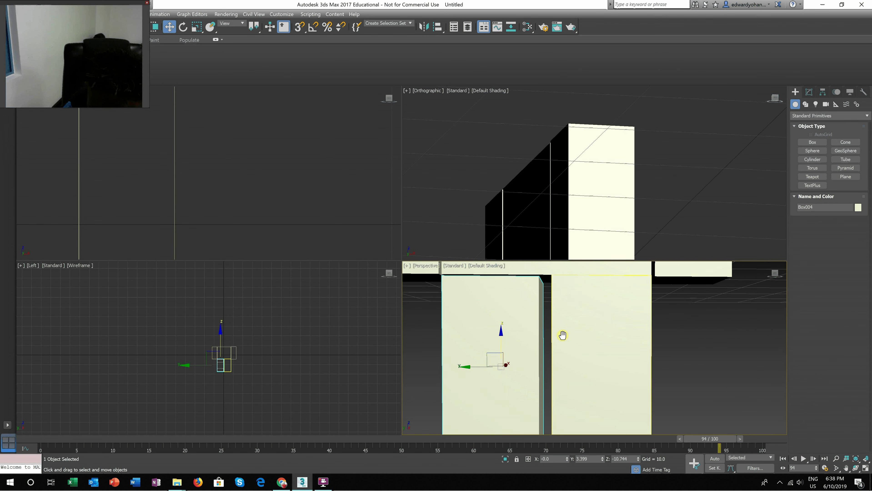
middle_drag(561, 335, 549, 319)
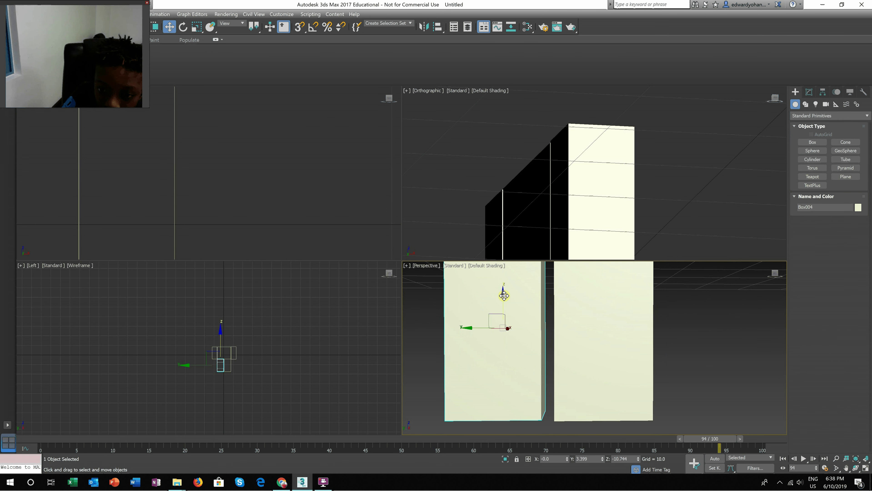
drag(502, 297, 502, 297)
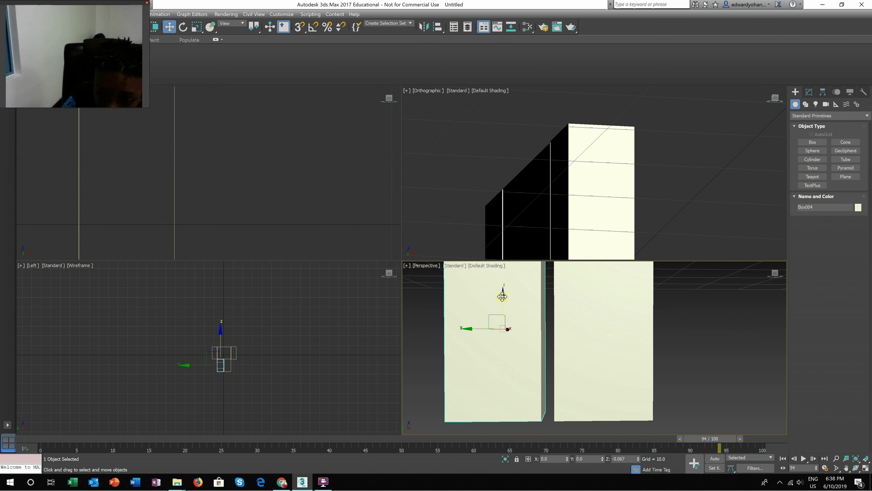
Lower the negative-Y leg by about 0.18 along Z, to Z about -10.92, beneath the torso.
middle_drag(600, 297, 600, 382)
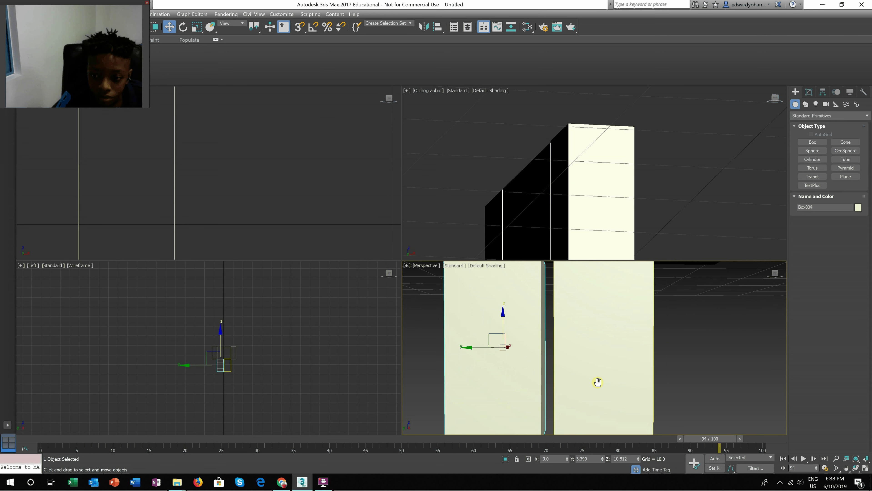
click(580, 328)
click(526, 256)
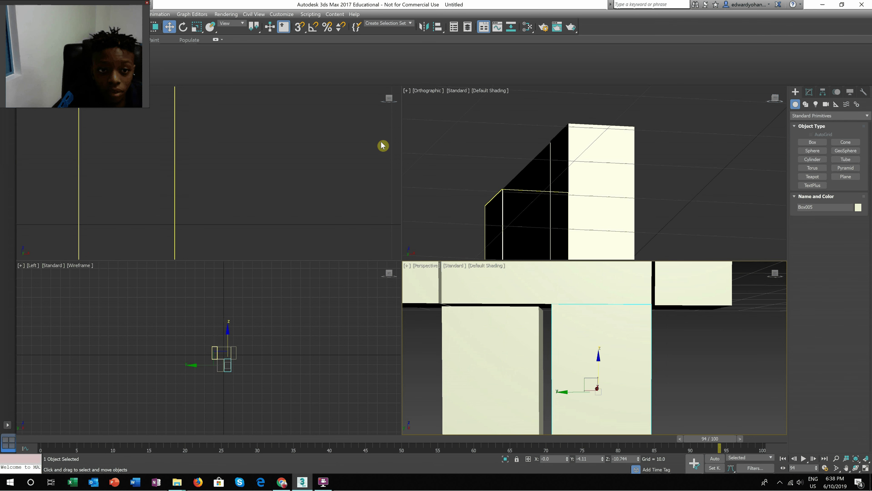
key(r)
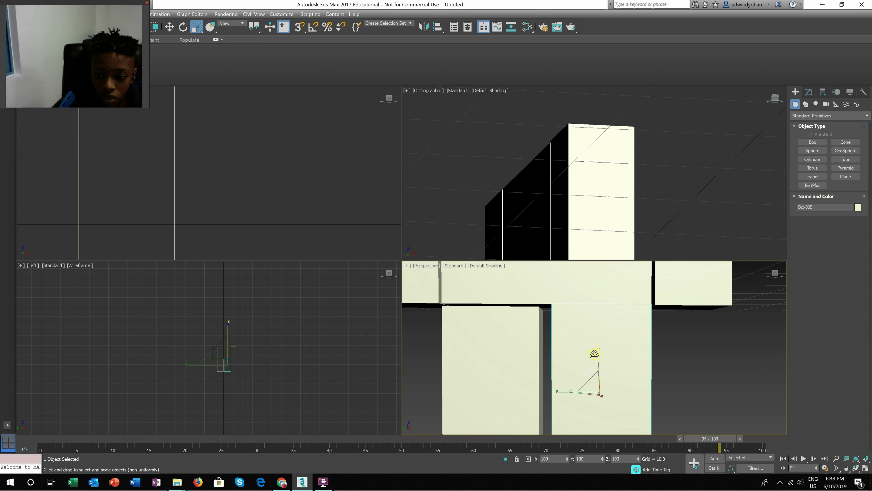
drag(594, 354, 587, 353)
click(182, 26)
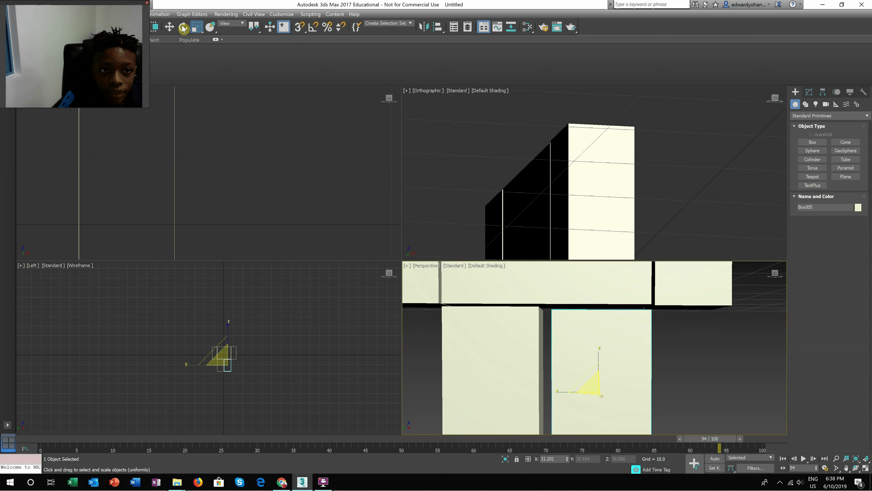
click(166, 27)
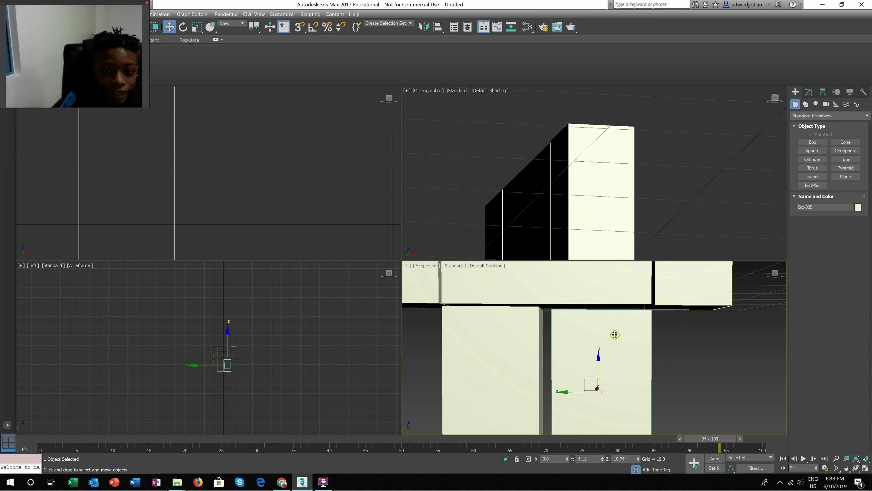
drag(602, 360, 602, 363)
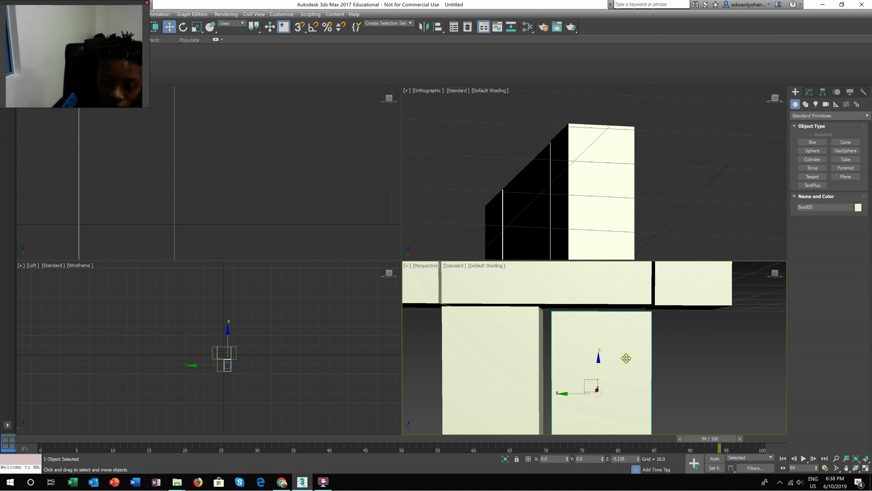
middle_drag(626, 324, 623, 284)
middle_drag(620, 244, 620, 241)
mouse_move(658, 351)
middle_down()
mouse_move(640, 270)
mouse_move(655, 355)
middle_up()
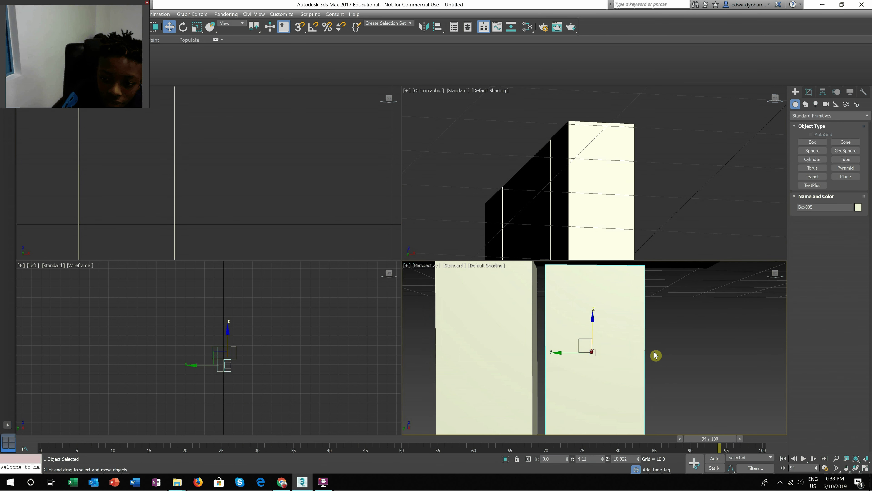
Undo the recent leg moves back through the shared lowering and Y scaling of both legs.
key(ctrl+z)
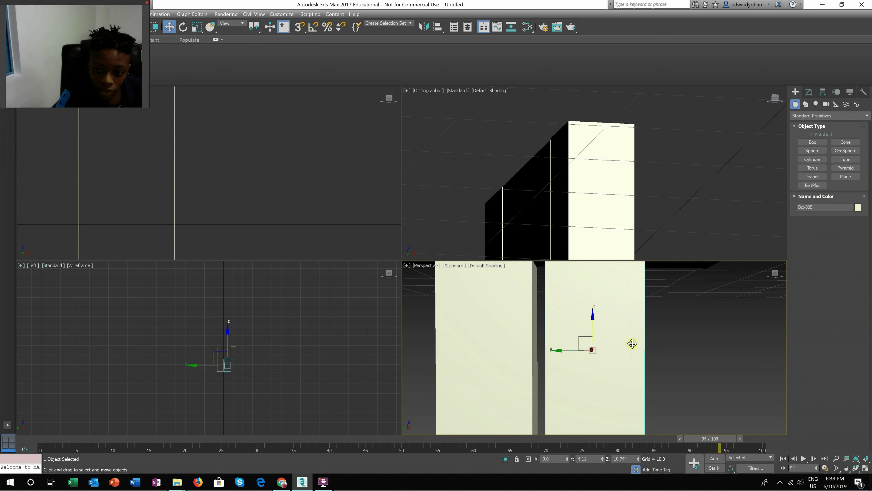
key(ctrl+z)
key(ctrl+z)
key(ctrl+z)
key(ctrl+z)
key(ctrl+z)
key(ctrl+z)
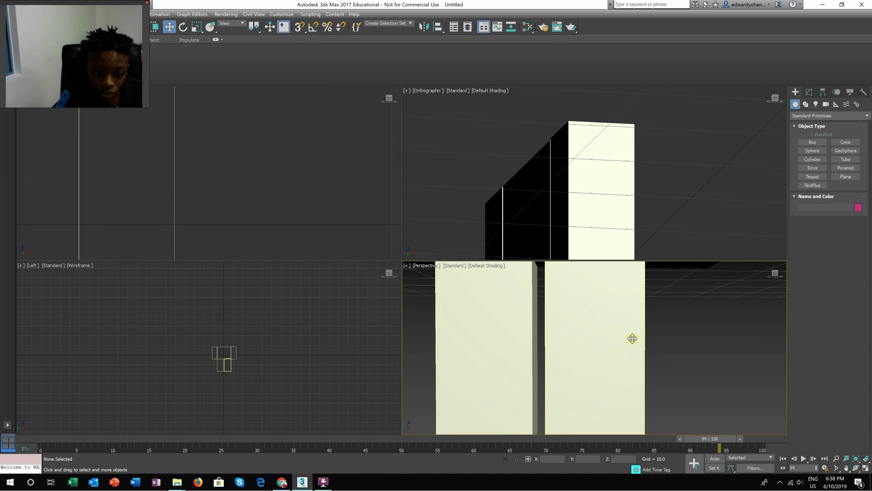
click(633, 339)
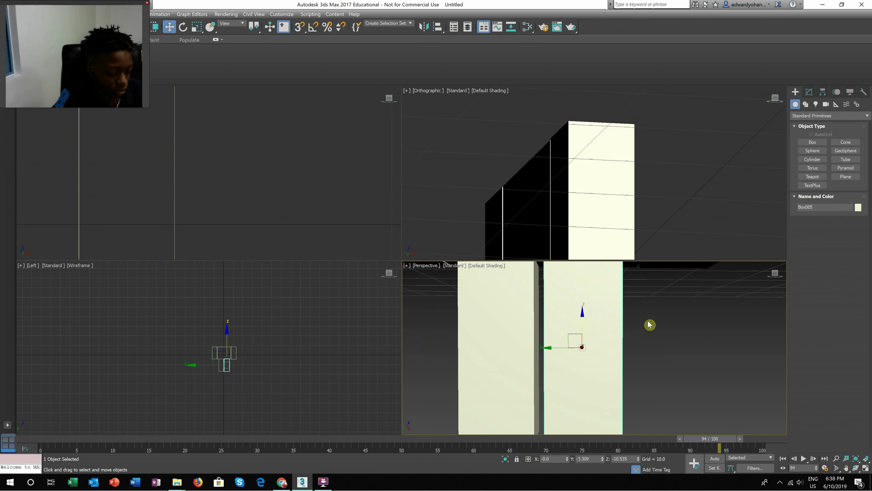
Scale both legs together along Y to 127% so their outer sides line up with the torso, then clear the selection.
alt+middle_drag(648, 321, 414, 386)
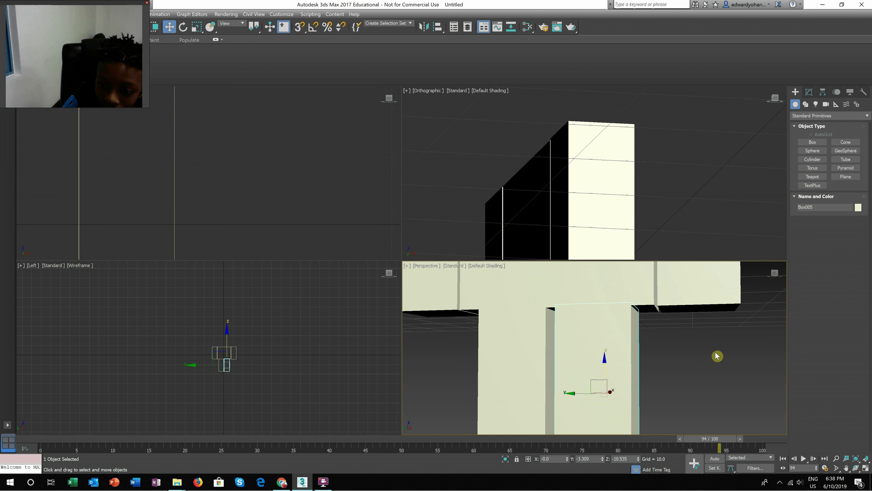
click(469, 371)
drag(412, 359, 718, 384)
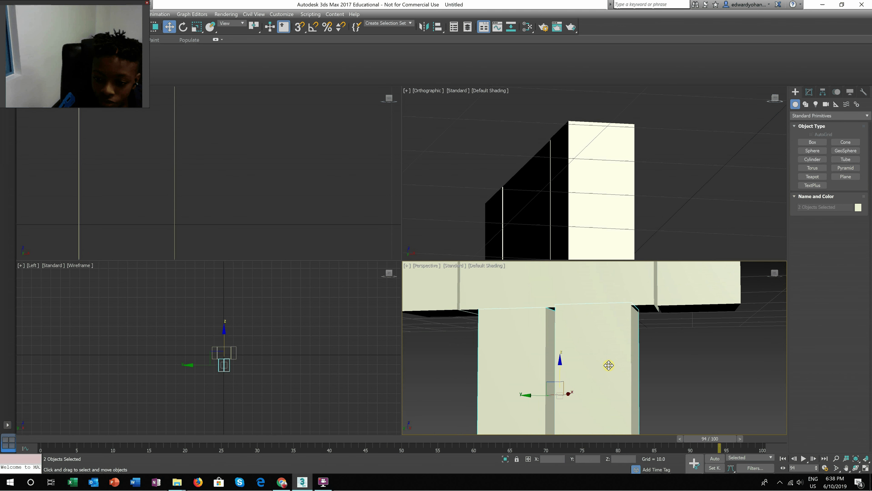
alt+middle_drag(610, 366, 614, 368)
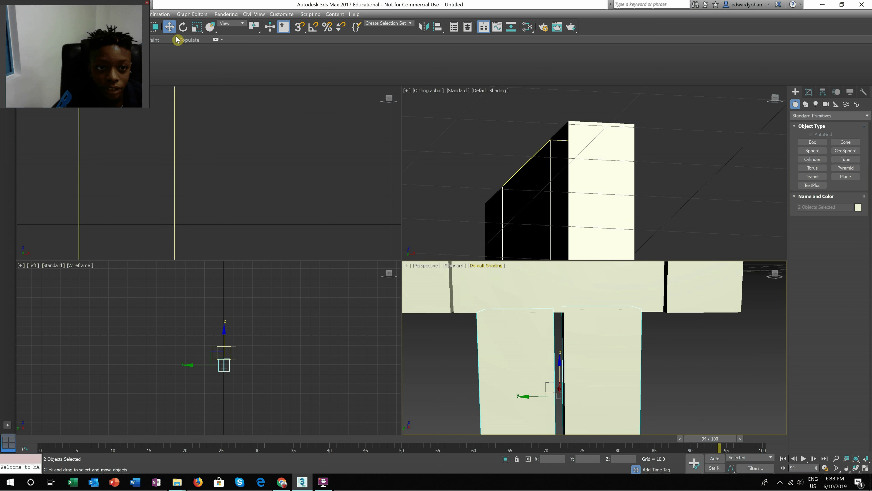
click(197, 27)
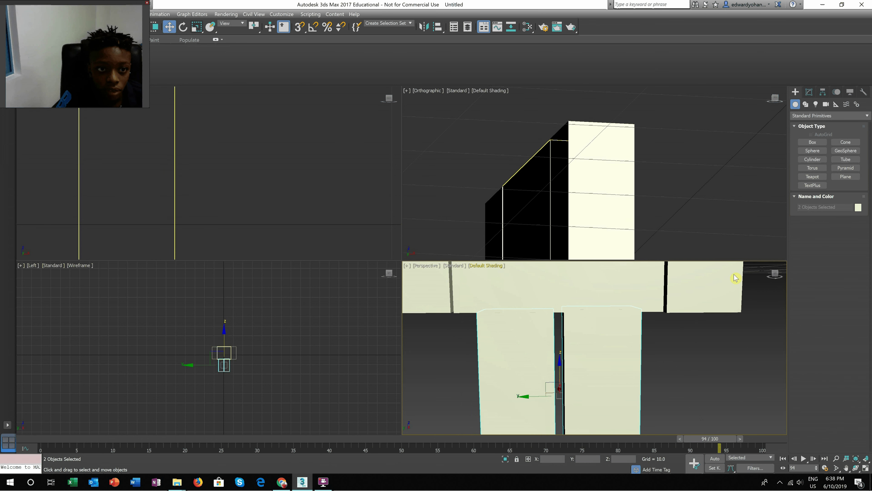
alt+middle_drag(734, 326, 732, 327)
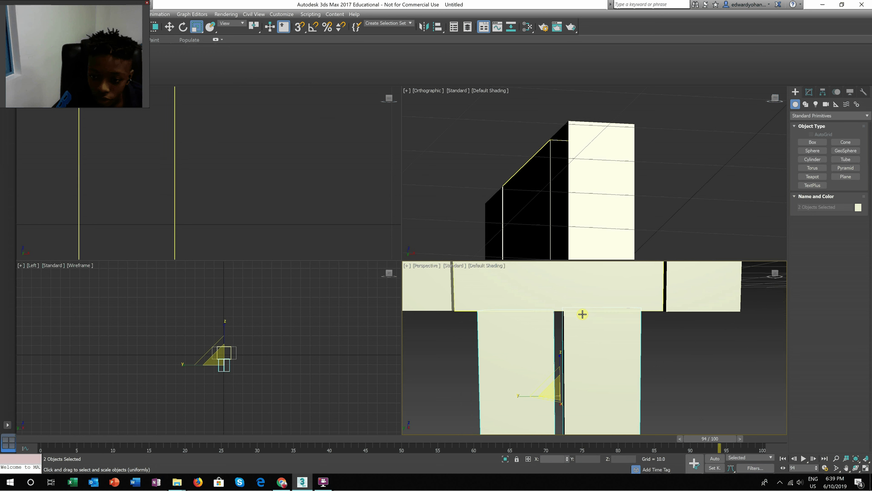
click(606, 343)
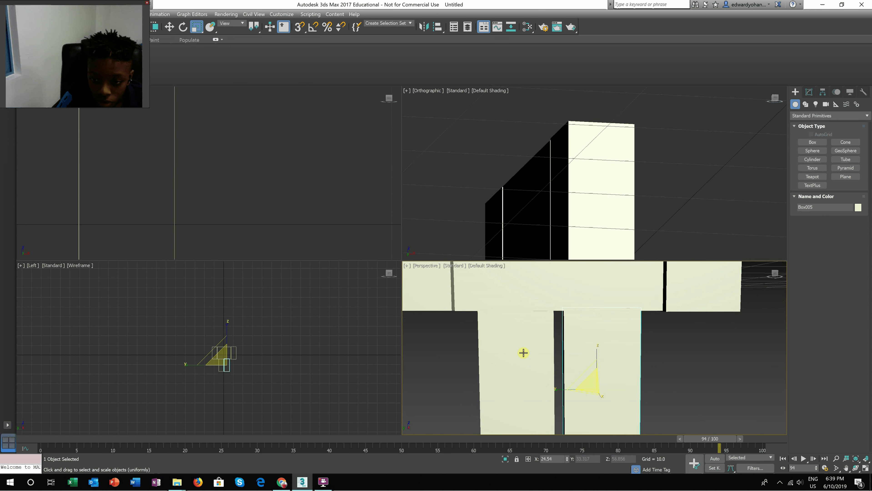
click(456, 354)
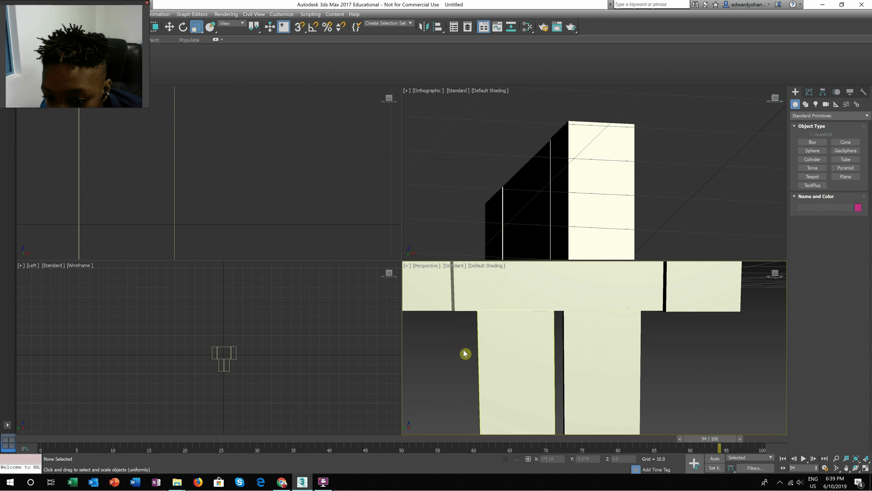
drag(473, 344, 685, 359)
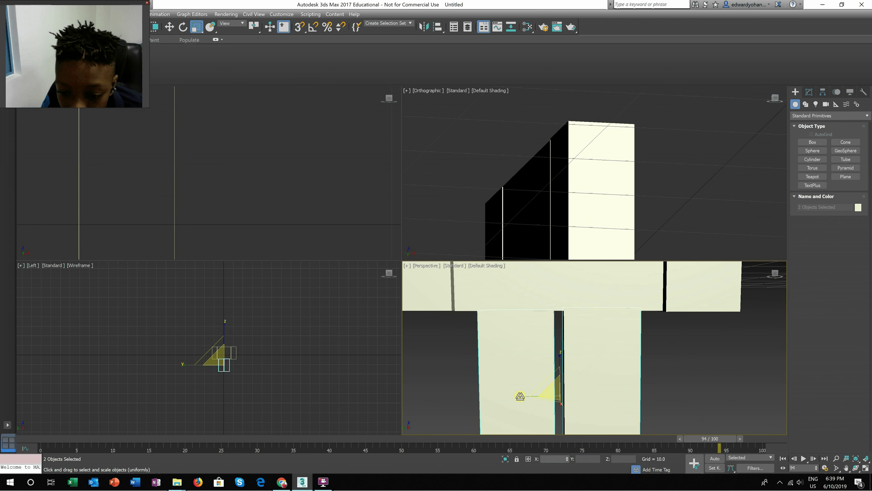
drag(518, 397, 512, 397)
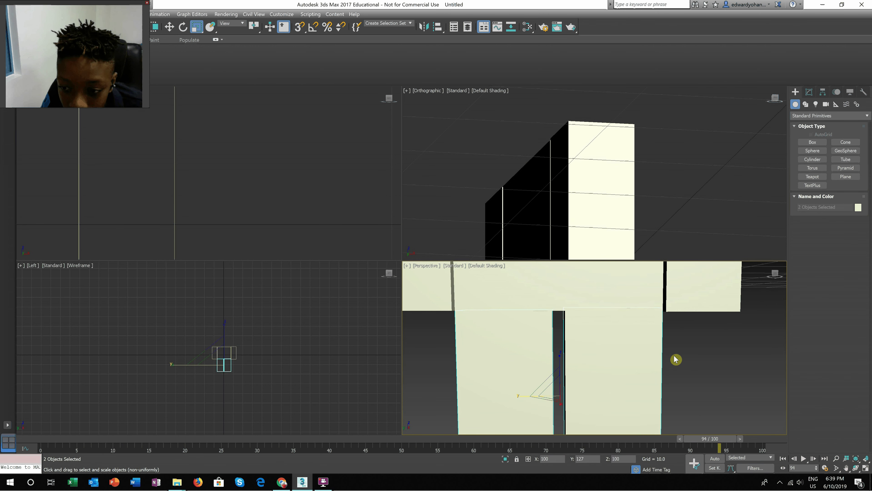
click(705, 338)
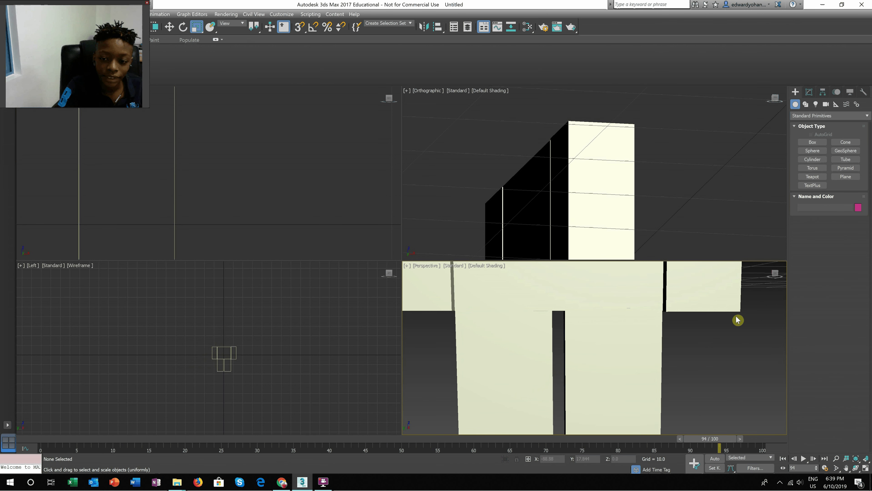
mouse_move(734, 315)
alt+middle_down()
mouse_move(576, 308)
mouse_move(630, 286)
mouse_move(674, 282)
mouse_move(684, 315)
mouse_move(725, 331)
alt+middle_up()
mouse_move(633, 299)
alt+middle_down()
mouse_move(633, 341)
mouse_move(629, 287)
alt+middle_up()
scroll(633, 288, down, 8)
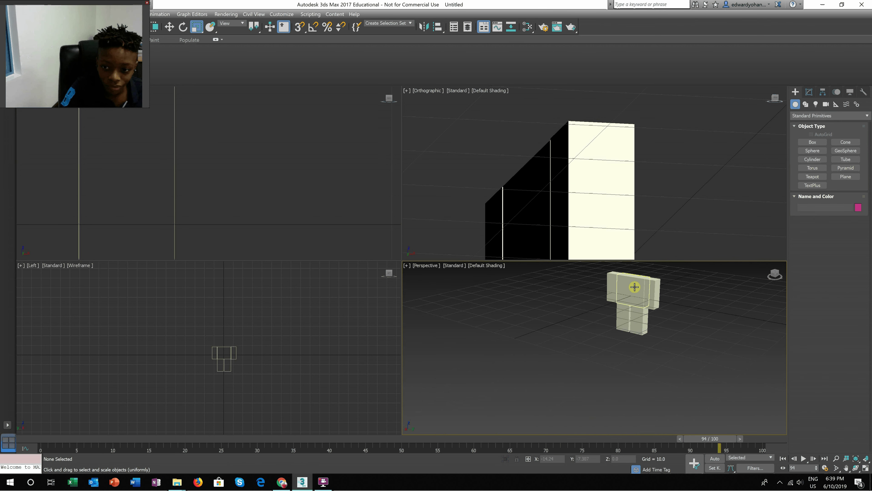
scroll(641, 287, up, 8)
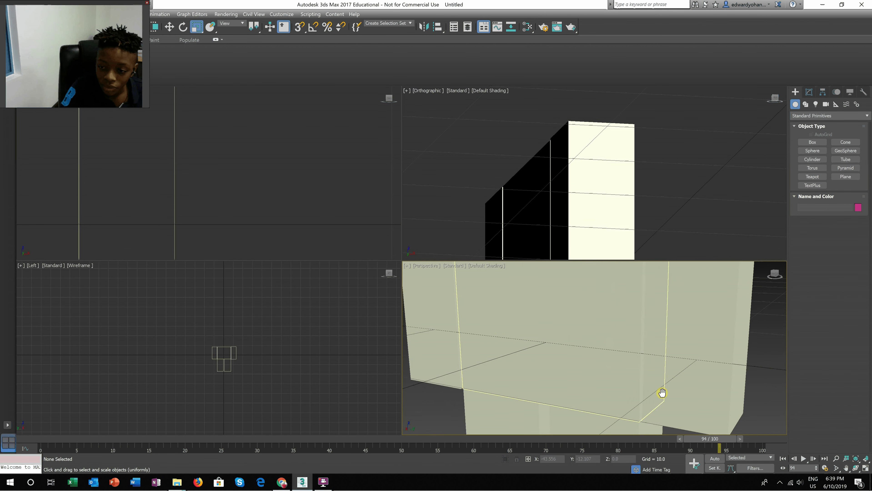
scroll(662, 393, down, 4)
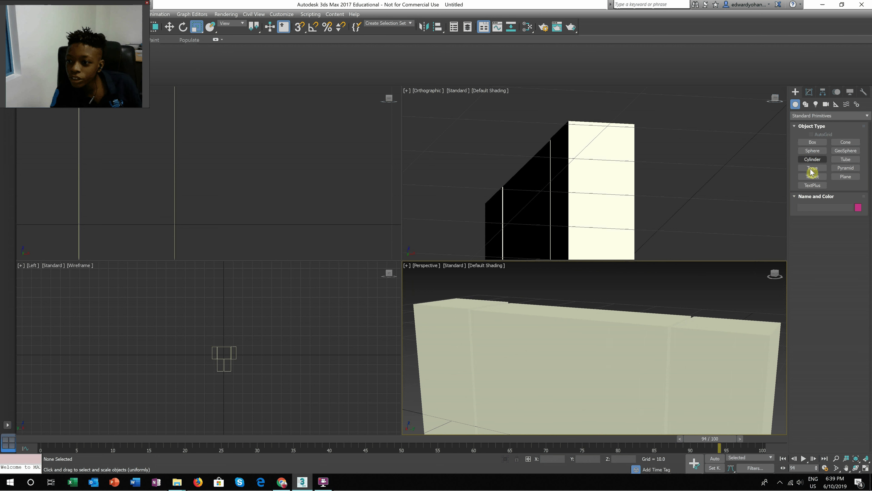
click(811, 159)
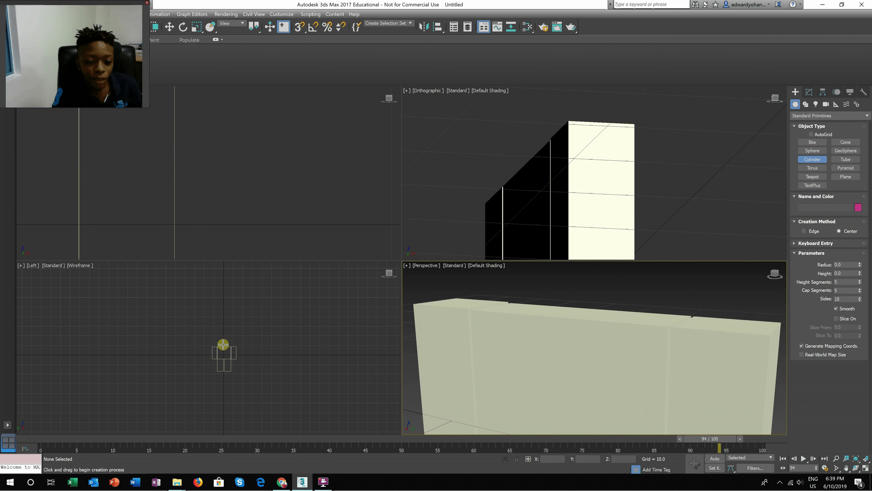
scroll(216, 341, up, 5)
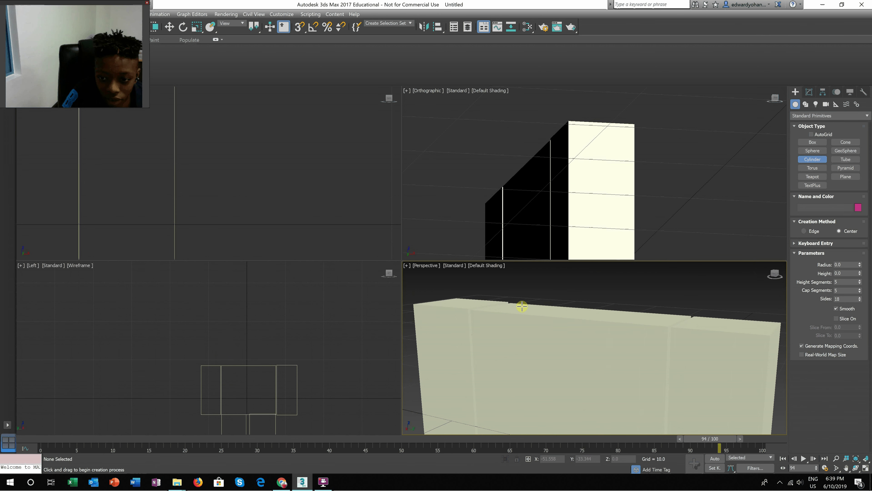
scroll(549, 302, up, 4)
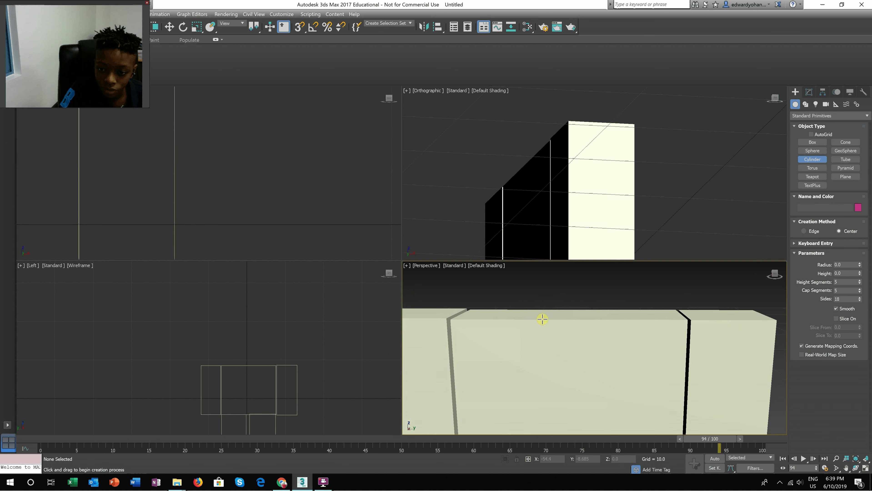
drag(542, 319, 551, 295)
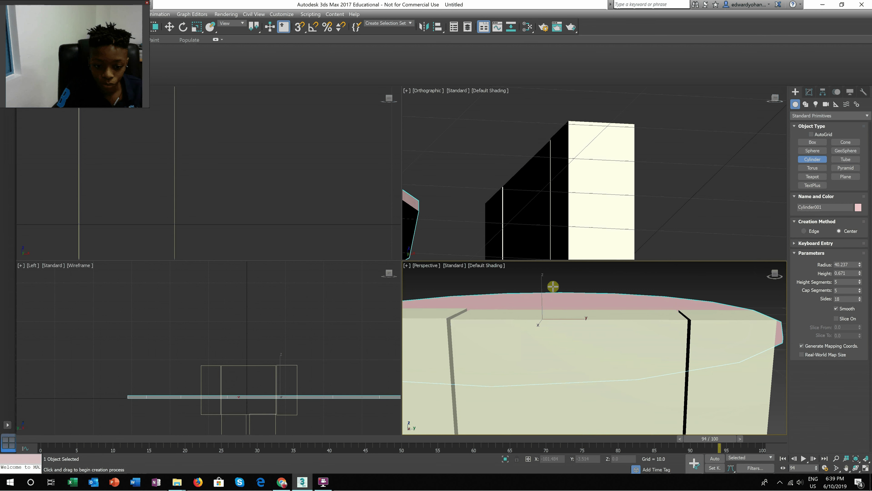
right_click(568, 280)
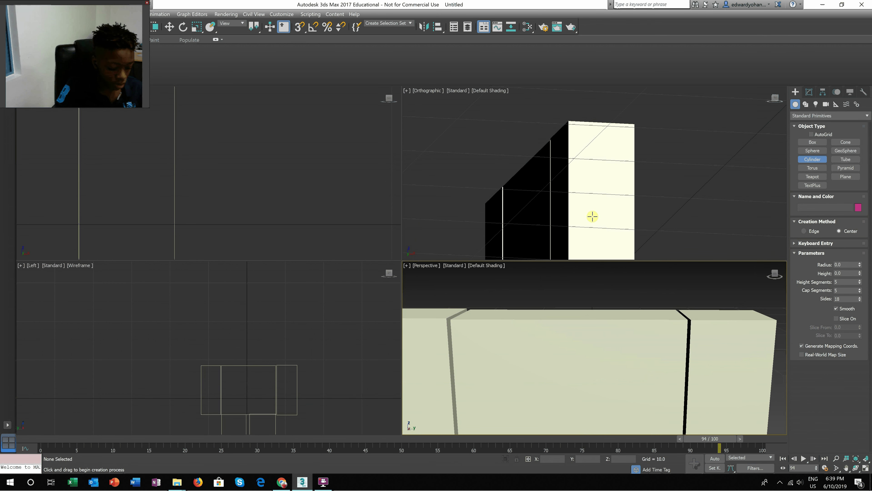
Switch the orthographic viewport to the Front view and finally to the Top view.
scroll(592, 217, up, 3)
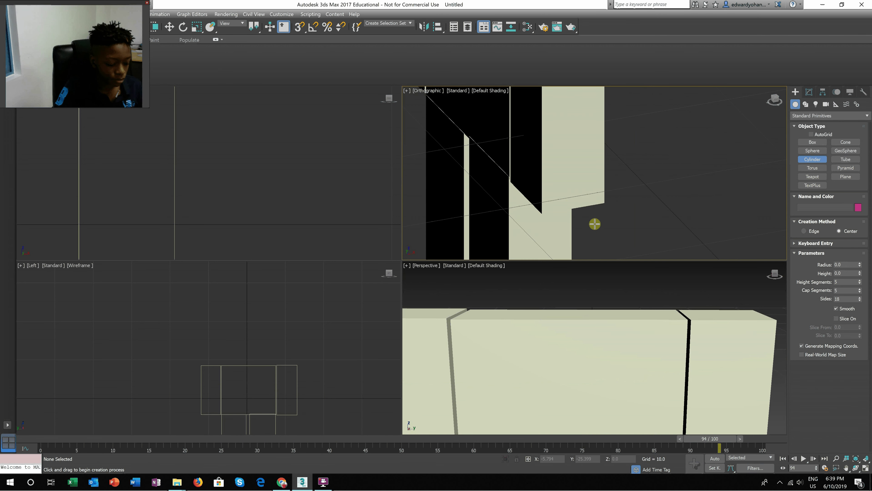
key(f)
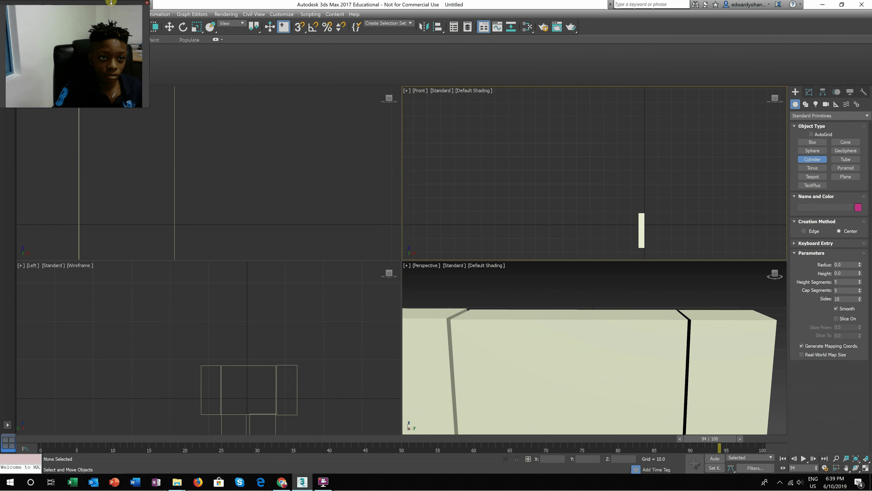
drag(118, 89, 117, 110)
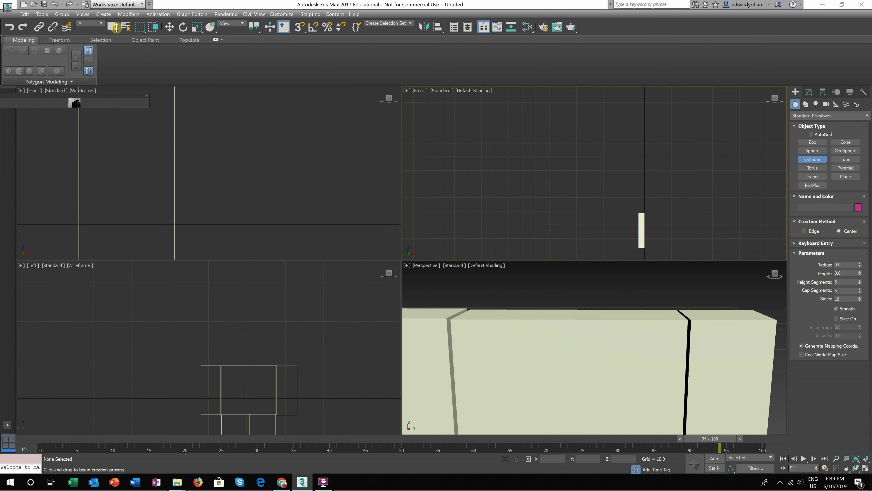
drag(116, 27, 116, 2)
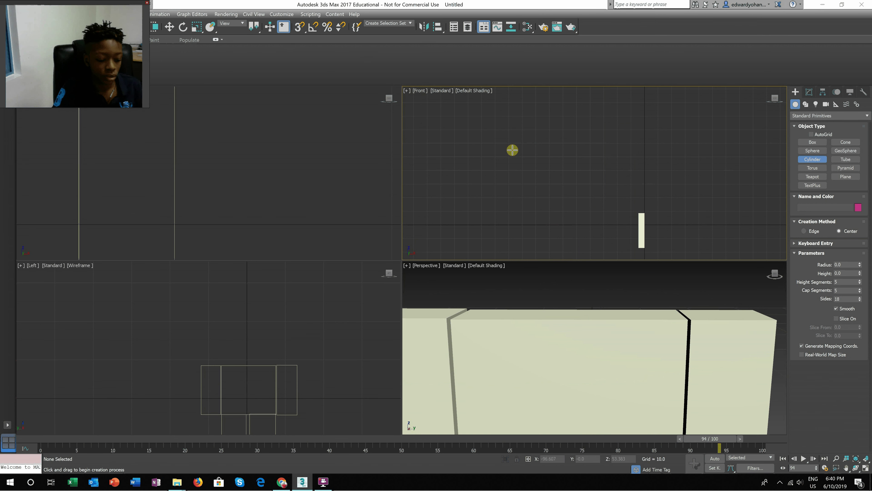
key(t)
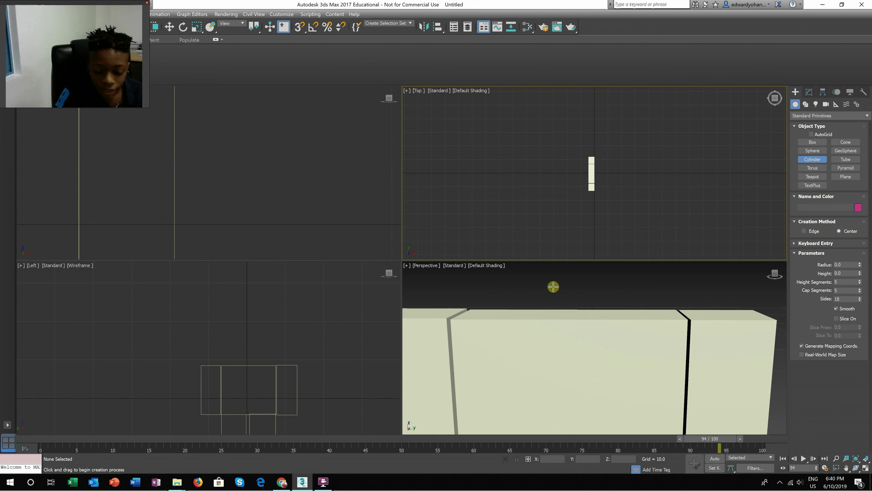
alt+middle_drag(550, 294, 533, 319)
drag(532, 312, 596, 329)
right_click(595, 329)
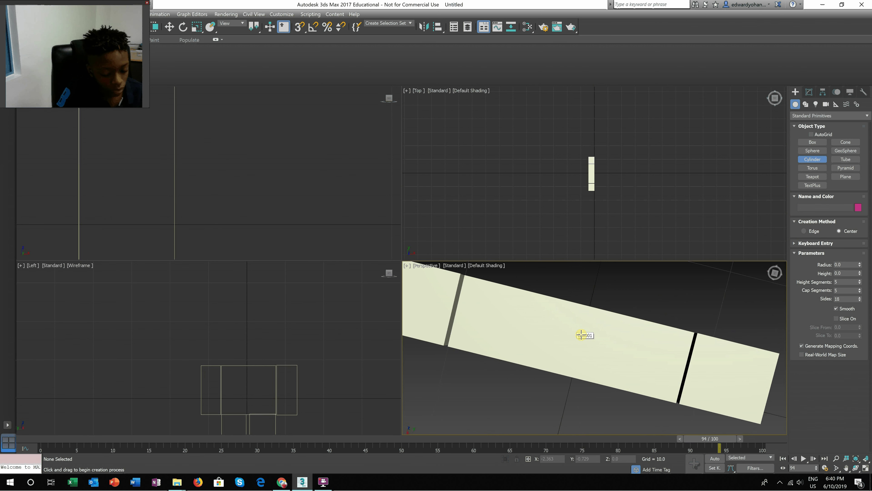
drag(573, 334, 595, 334)
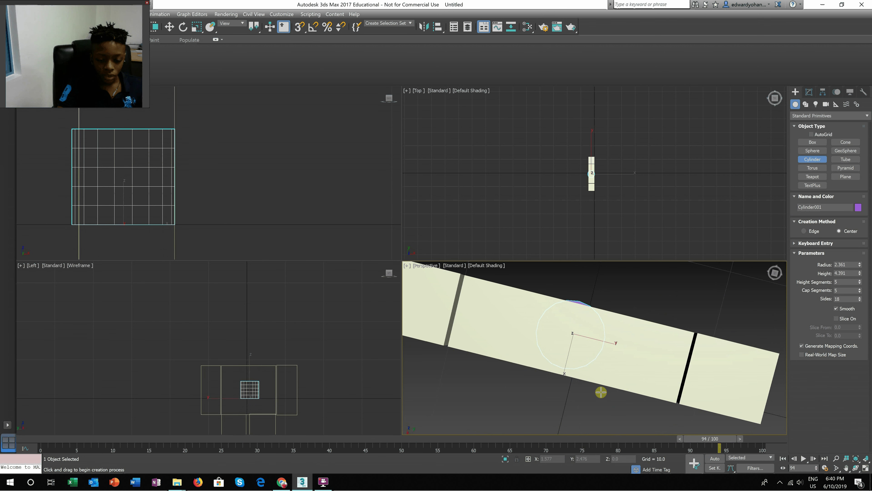
right_click(584, 346)
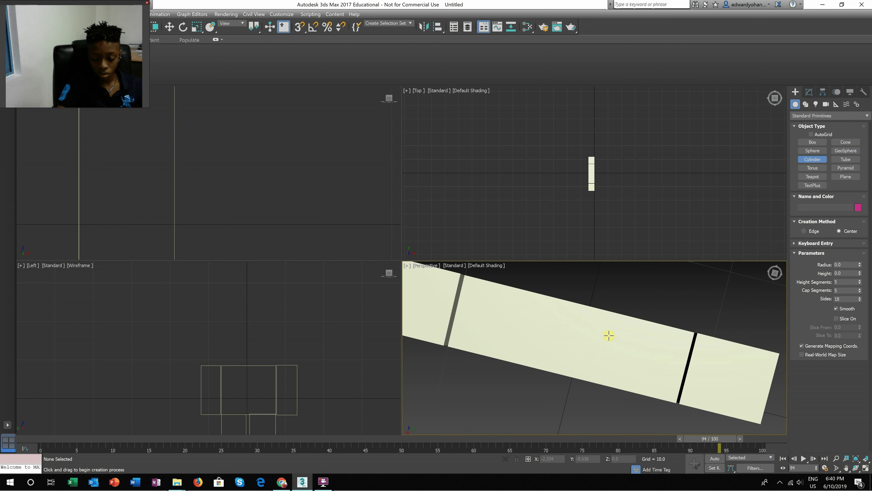
Create a cylinder about 2.69 in radius and 3.75 high at the torso's centre, and raise it to Z about 8.62 on top of the torso.
drag(574, 335, 598, 358)
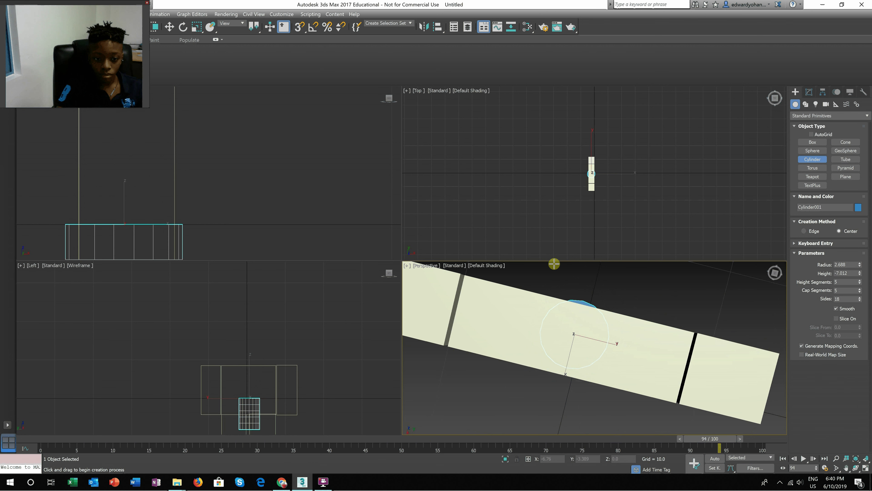
click(547, 408)
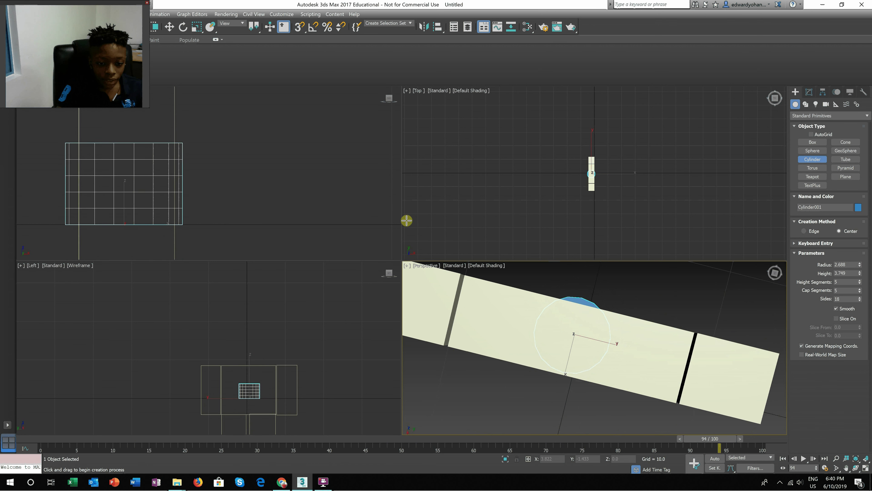
click(170, 28)
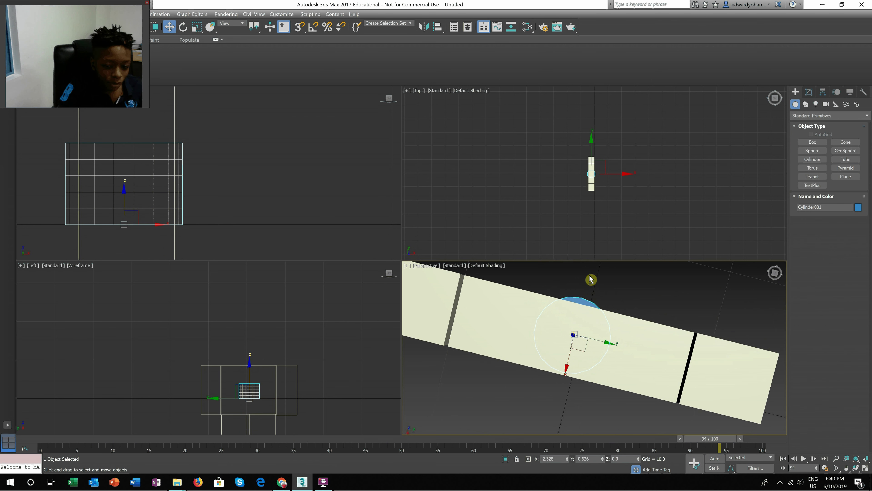
alt+middle_drag(608, 323, 586, 313)
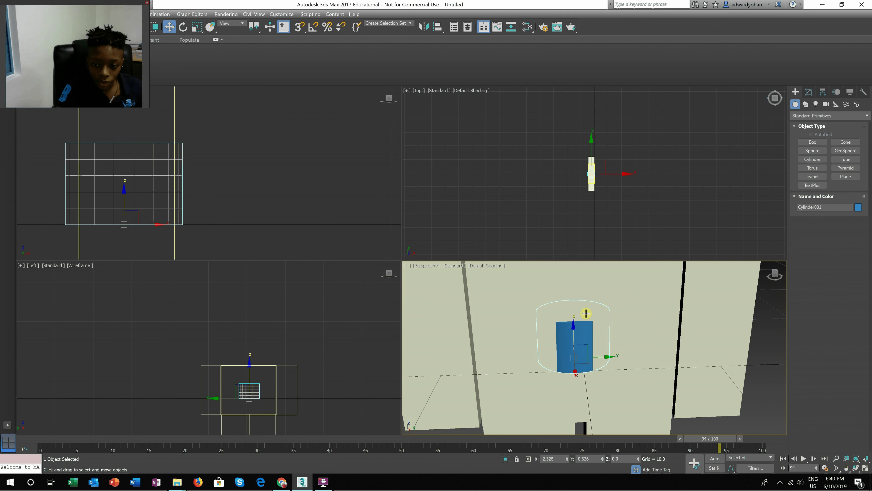
drag(573, 321, 579, 205)
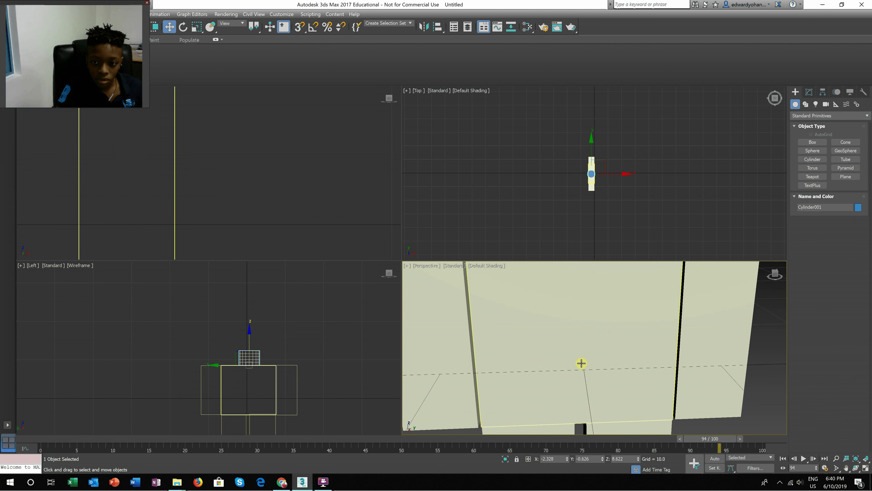
middle_drag(578, 366, 558, 397)
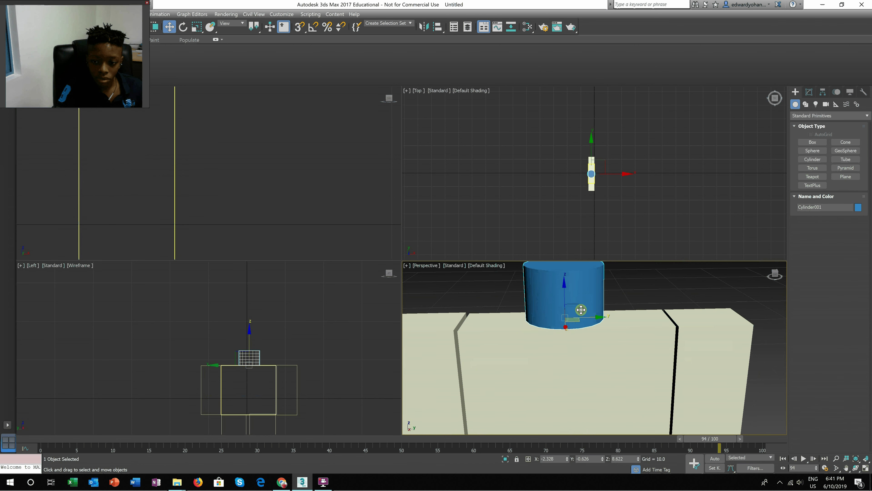
Scale the head cylinder along X to about 73.5% so its depth approaches that of the torso.
alt+middle_drag(551, 298, 606, 330)
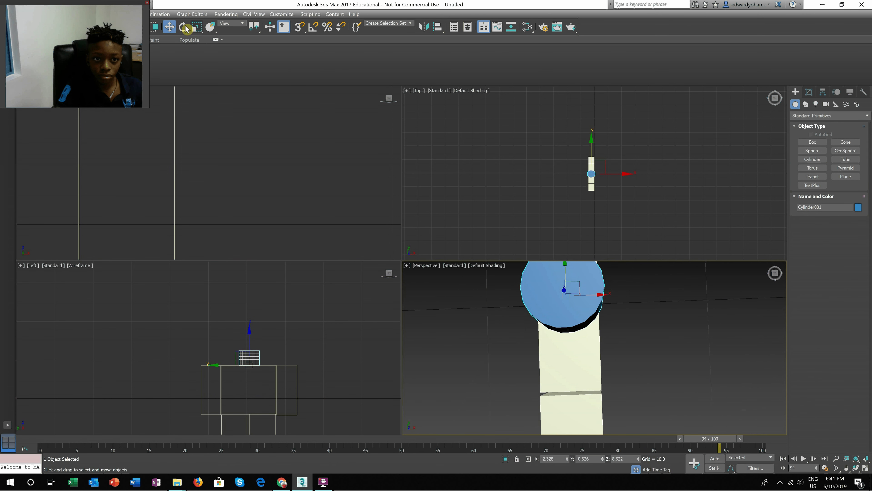
key(r)
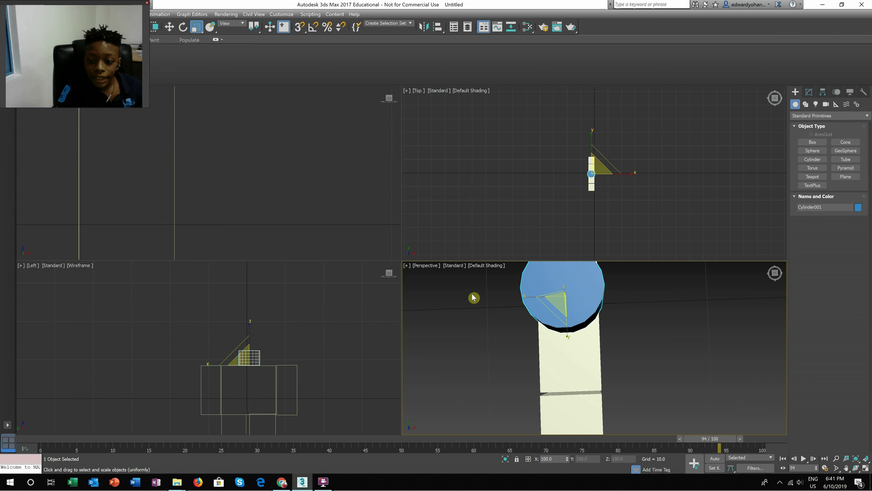
drag(527, 295, 530, 322)
mouse_move(618, 266)
alt+middle_down()
mouse_move(627, 254)
mouse_move(608, 253)
alt+middle_up()
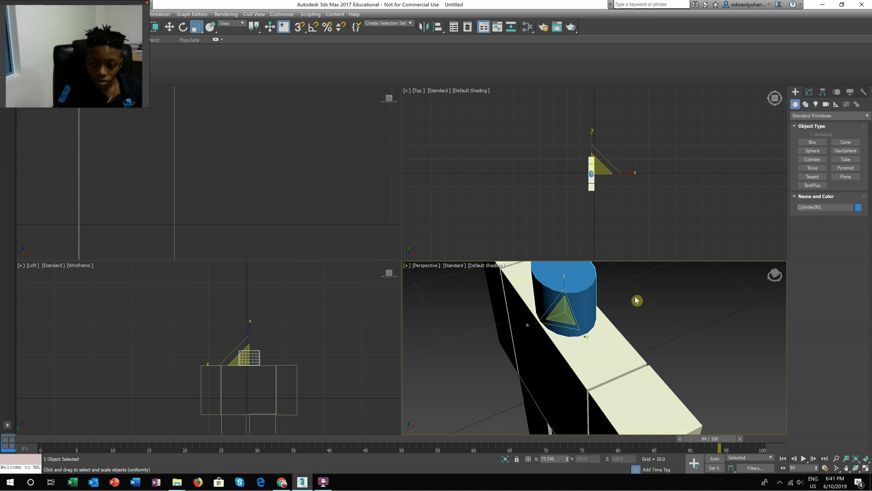
Move the head cylinder along X to about -2.44, between the torso's front and back edges.
click(169, 26)
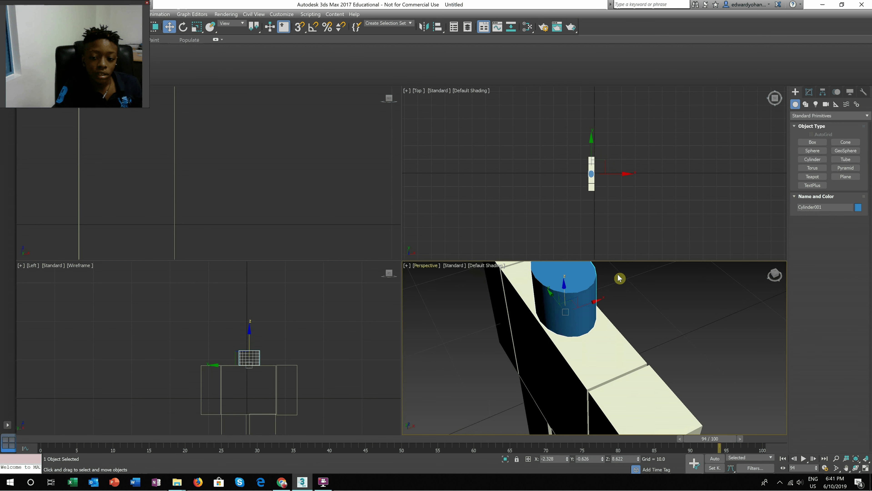
alt+middle_drag(650, 290, 625, 306)
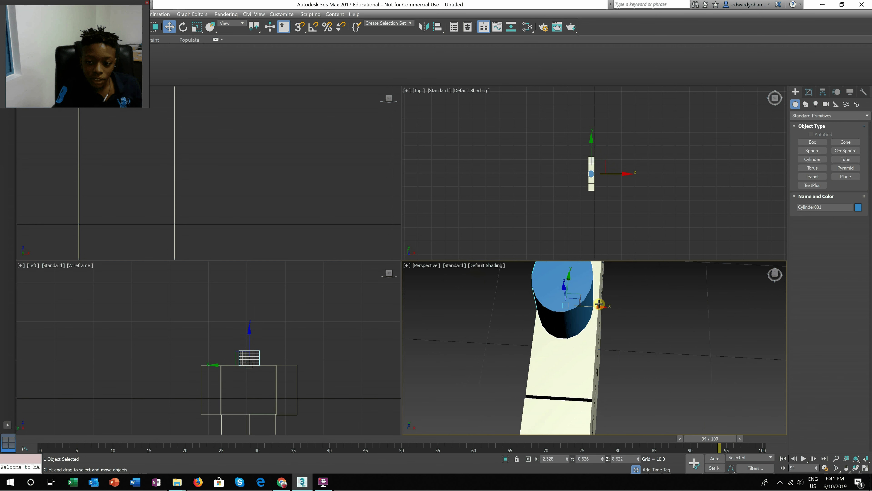
drag(600, 306, 597, 306)
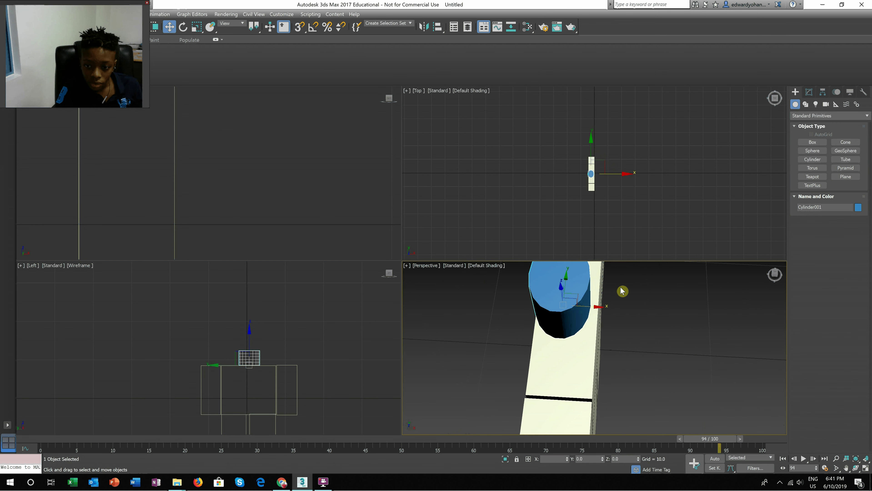
alt+middle_drag(621, 287, 623, 264)
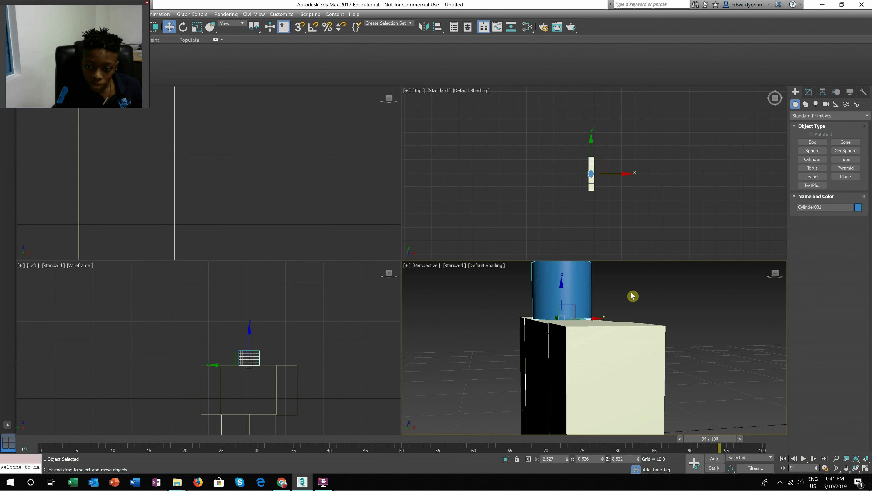
alt+middle_drag(632, 296, 603, 309)
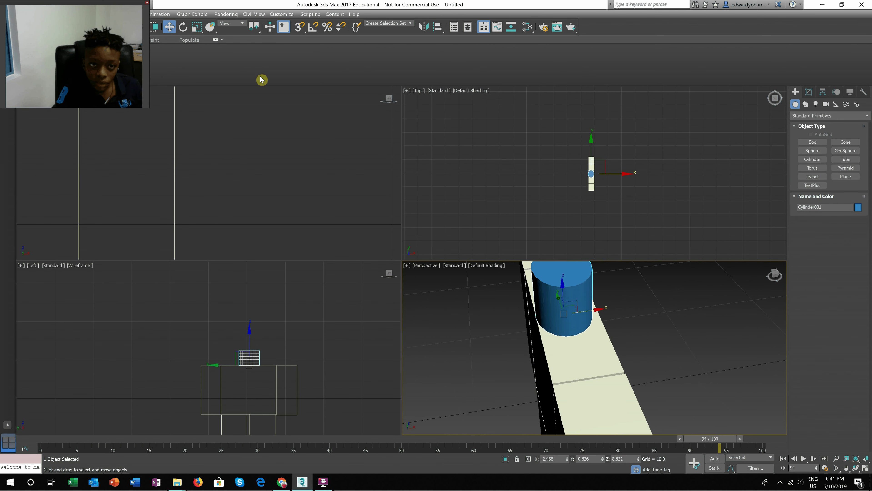
Enlarge the head cylinder's X scale to about 78.9% to fit the torso's depth.
click(198, 27)
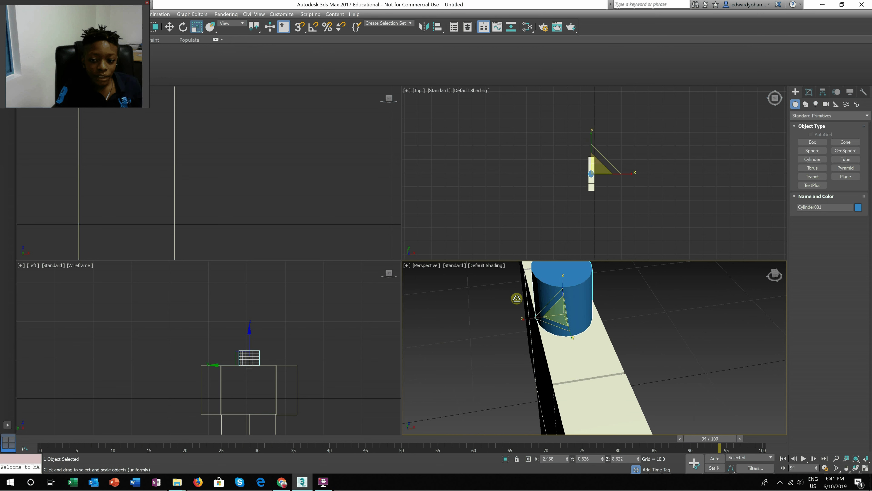
alt+middle_drag(585, 321, 596, 323)
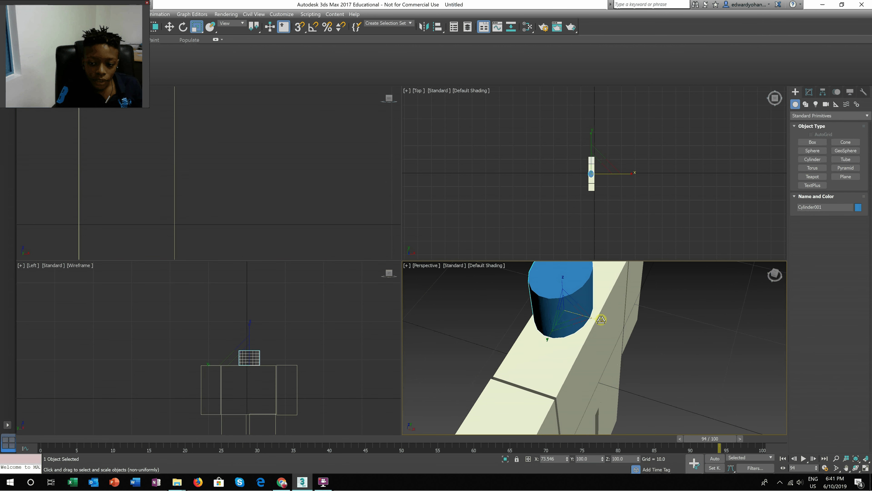
drag(601, 319, 611, 310)
alt+middle_drag(615, 309, 622, 307)
Shift the head cylinder along X to about -2.31 to centre it over the torso's depth.
click(169, 27)
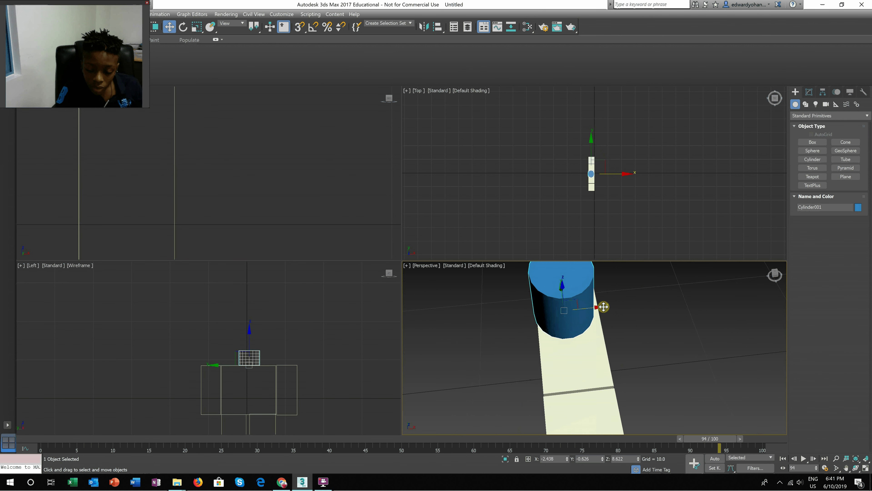
drag(605, 308, 606, 308)
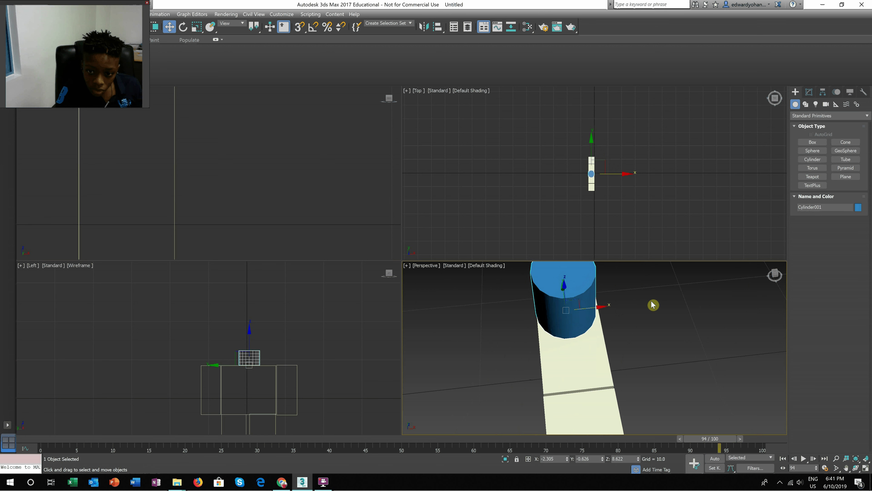
alt+middle_drag(653, 305, 619, 241)
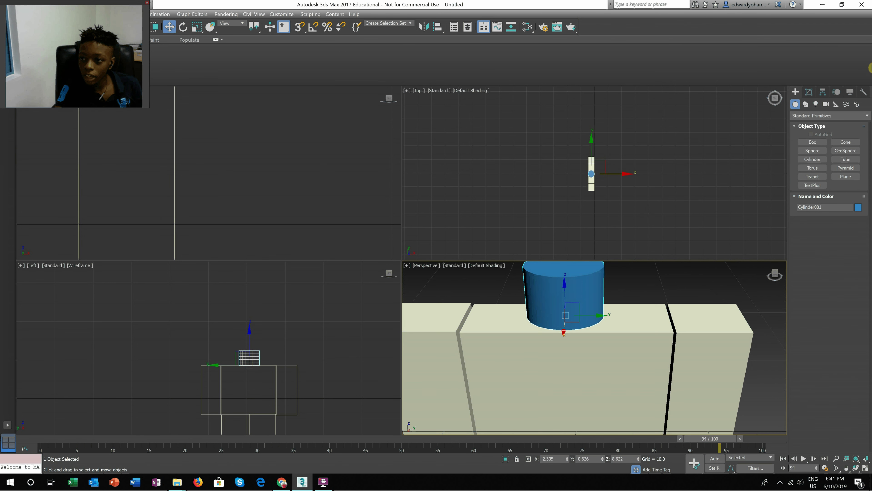
Change the head cylinder's object color to the pale cream used for the body boxes.
click(809, 92)
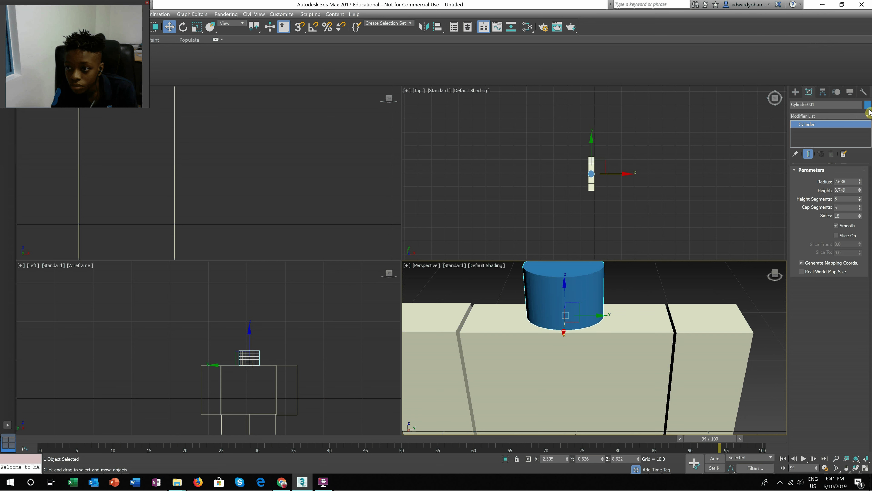
click(868, 105)
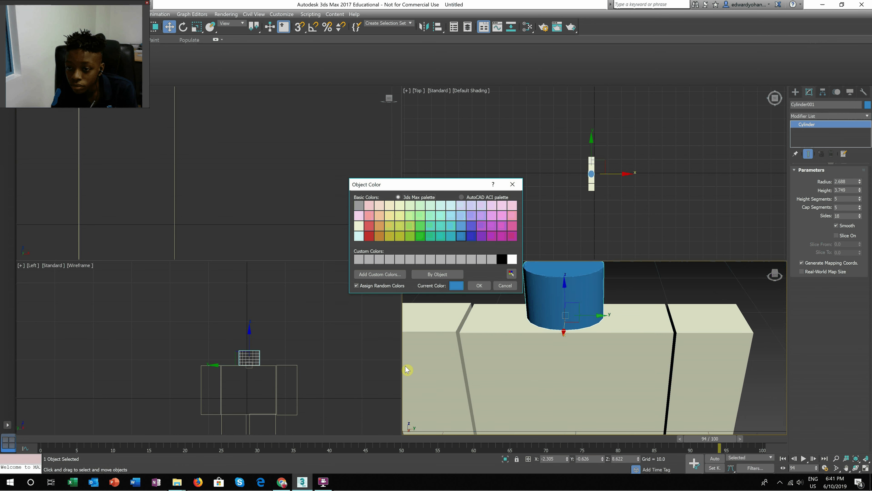
click(359, 229)
click(474, 287)
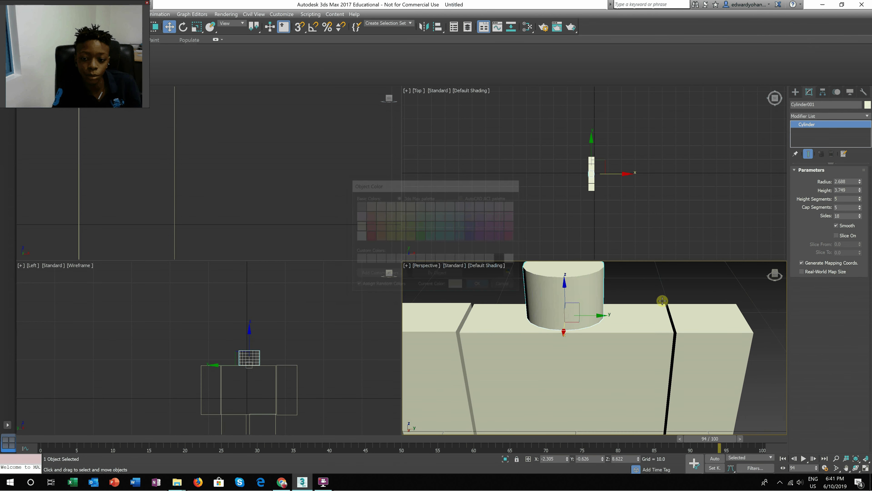
Scale the head cylinder along Y to about 84.5% so it is narrower across the shoulders, and clear the selection.
alt+middle_drag(645, 289, 631, 310)
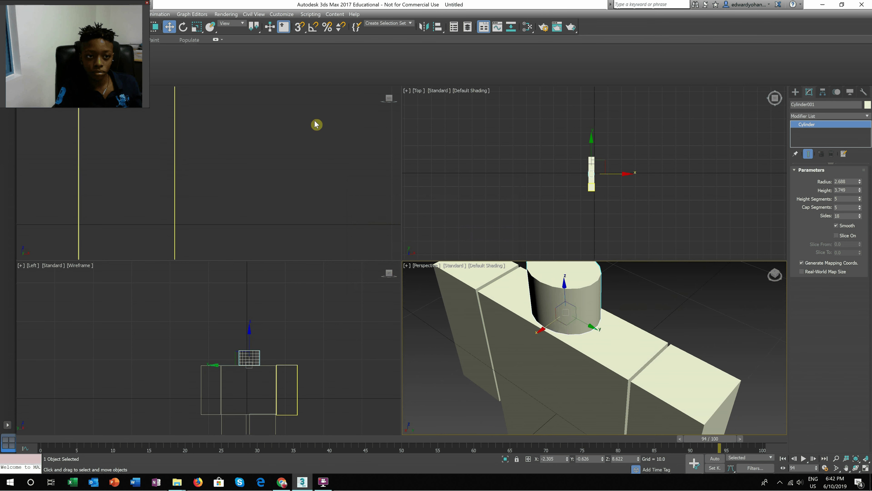
click(197, 26)
alt+middle_drag(646, 338, 583, 348)
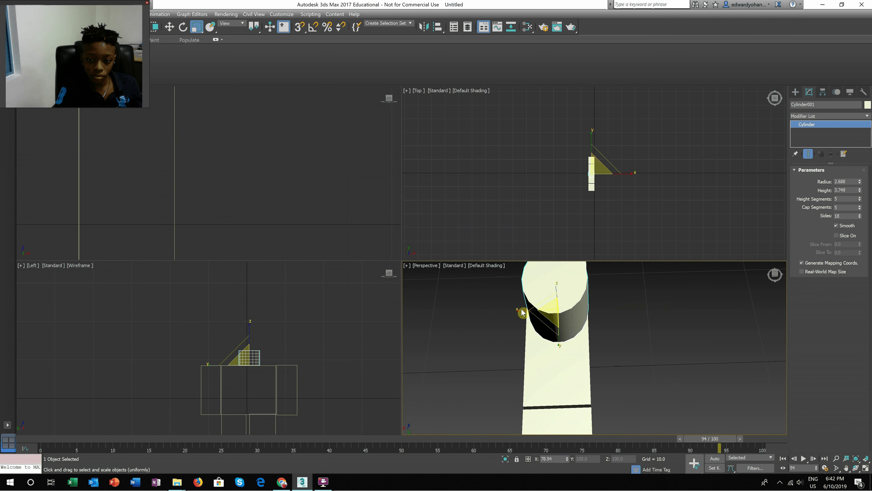
key(shift+z)
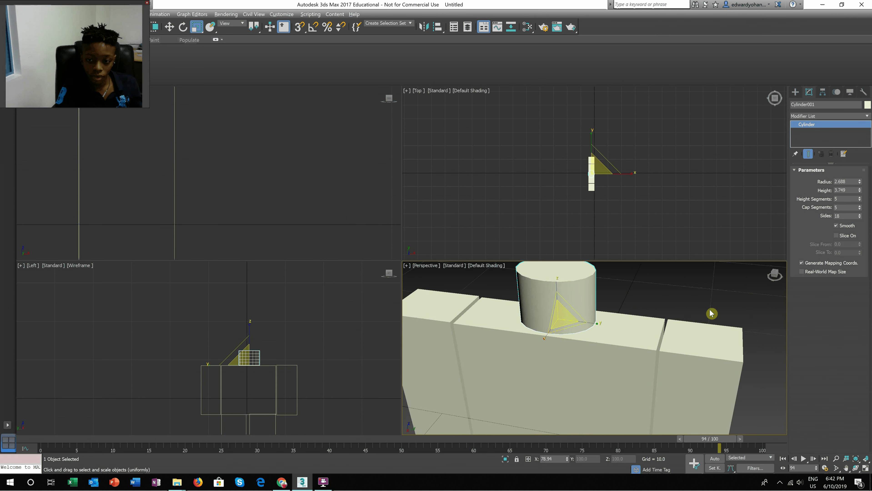
alt+middle_drag(710, 310, 729, 300)
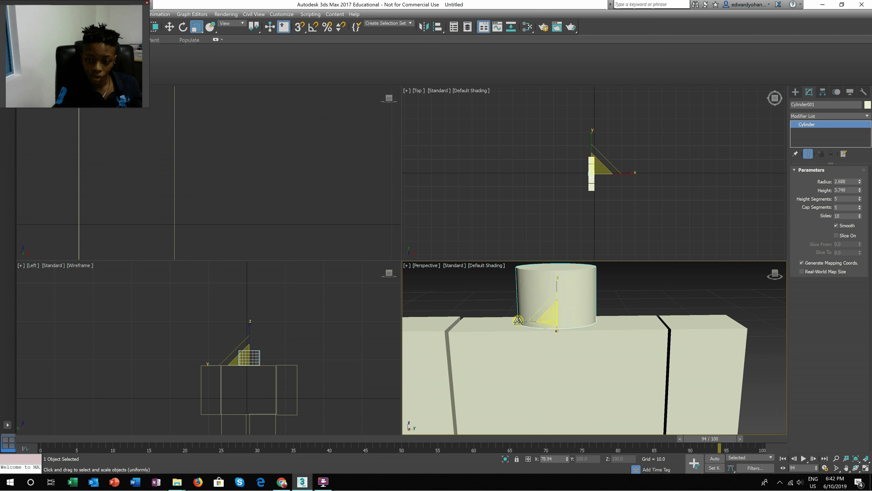
drag(518, 320, 524, 321)
alt+middle_drag(627, 306, 573, 291)
alt+middle_drag(609, 337, 601, 294)
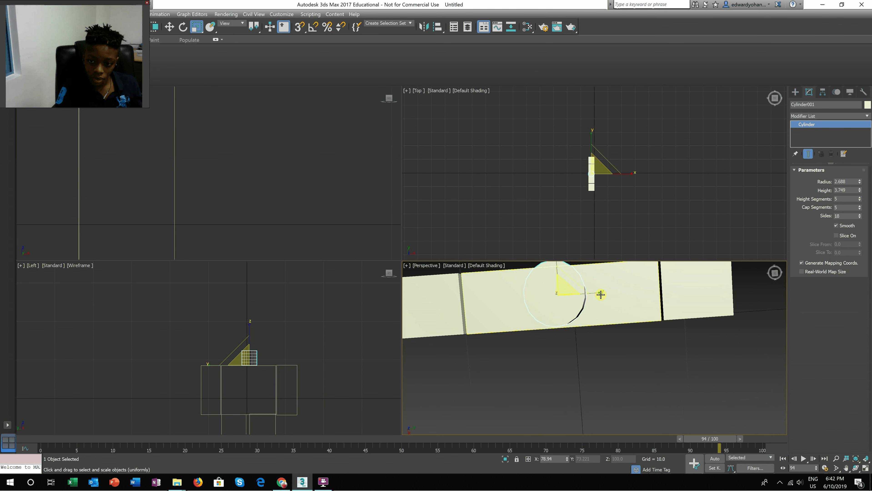
drag(600, 294, 619, 290)
alt+middle_drag(624, 280, 627, 303)
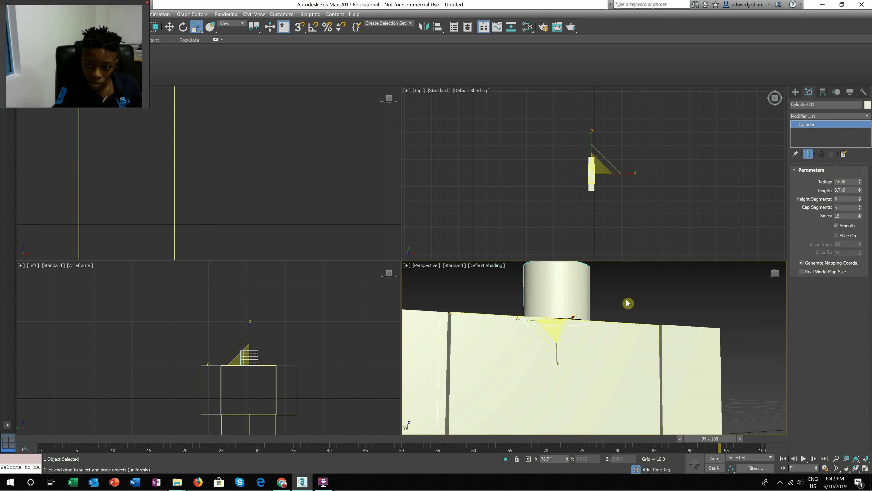
click(661, 302)
Examine the avatar's head, torso, arms and legs from several angles, finishing with a frontal view.
scroll(687, 313, down, 8)
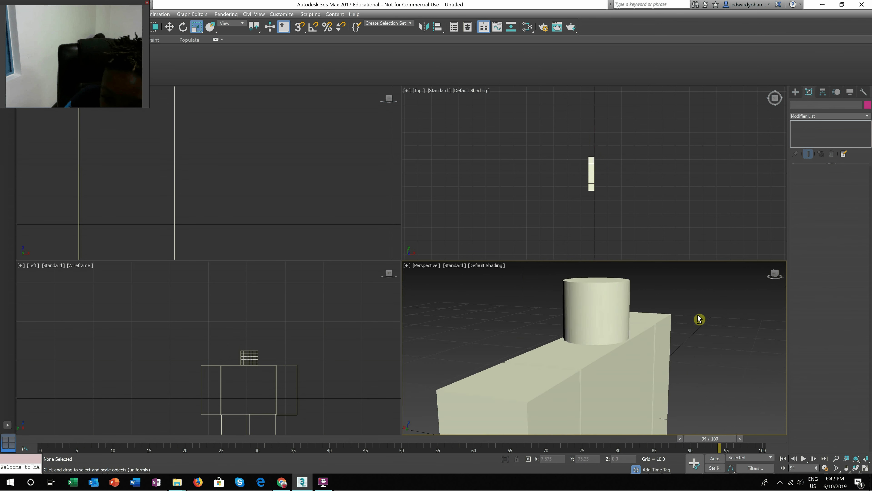
alt+middle_drag(621, 330, 547, 237)
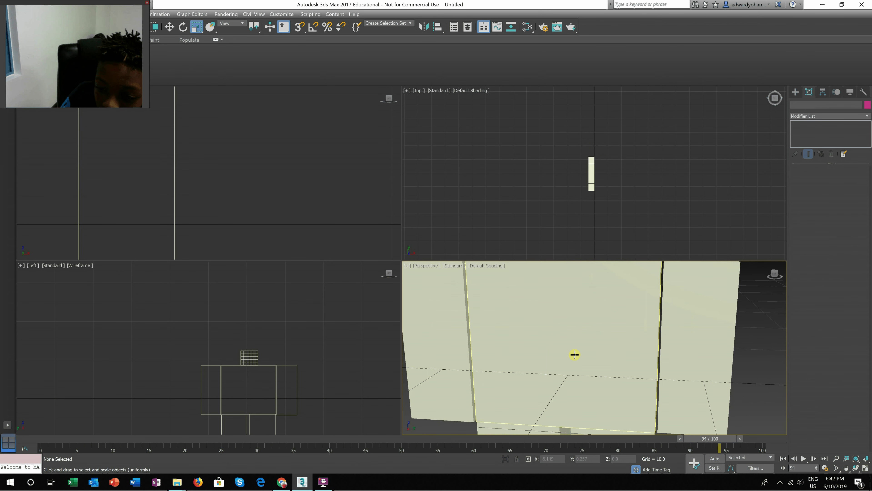
scroll(575, 355, down, 5)
scroll(586, 354, up, 5)
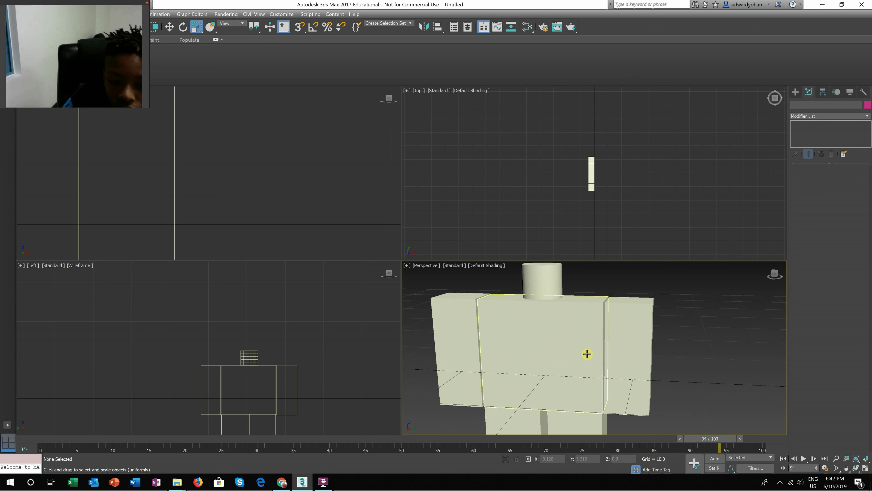
scroll(589, 351, down, 5)
scroll(589, 350, up, 3)
alt+middle_drag(586, 348, 625, 323)
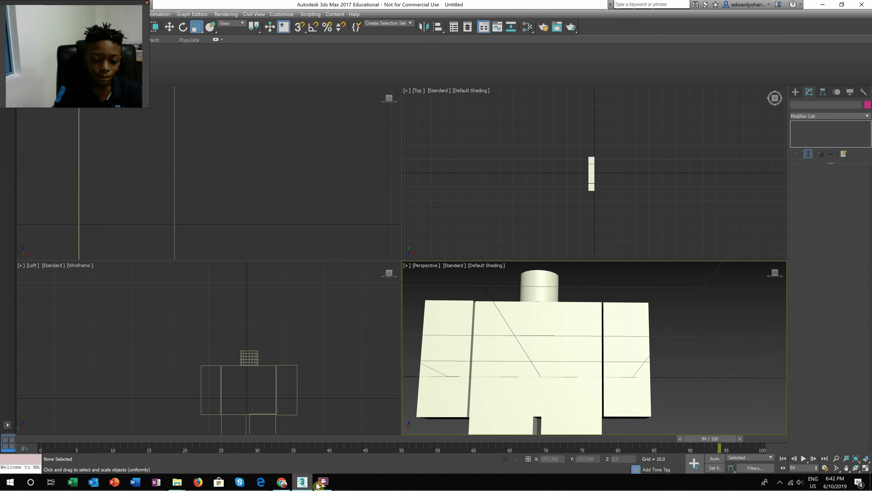
mouse_move(322, 486)
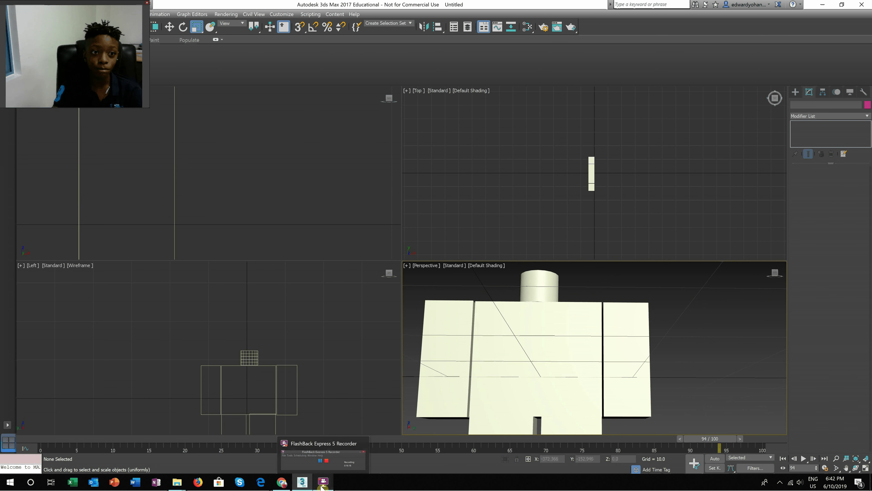
mouse_move(319, 462)
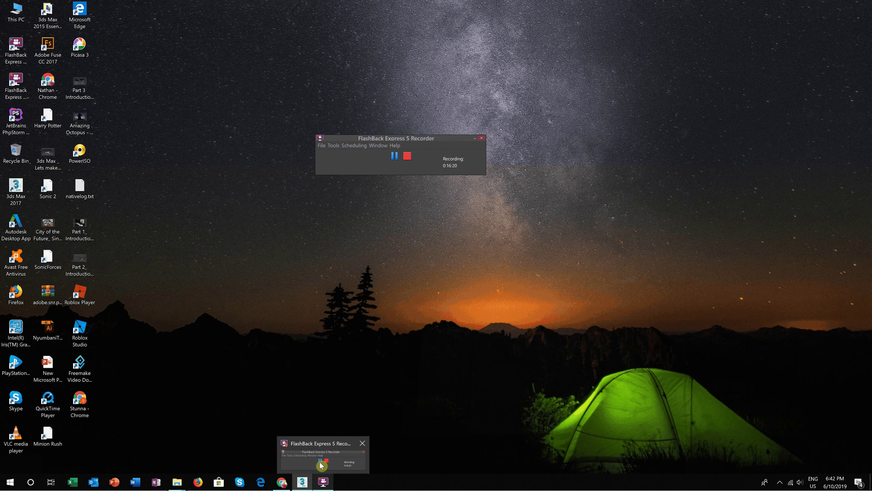